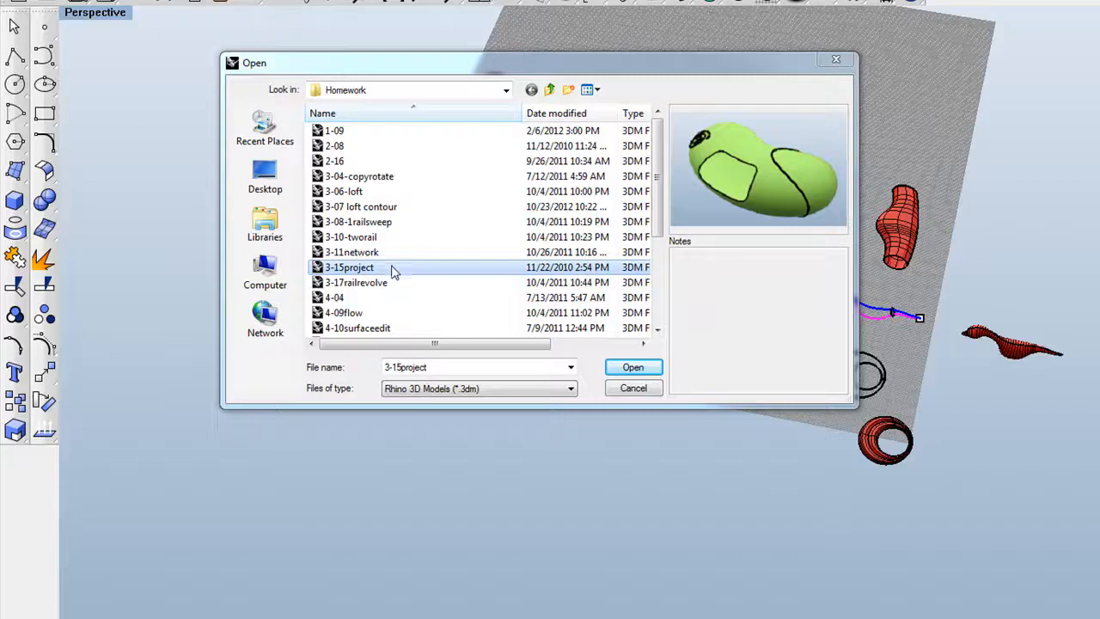
Open 3-15project.3dm from the Homework folder to show the green bean surface.
click(634, 367)
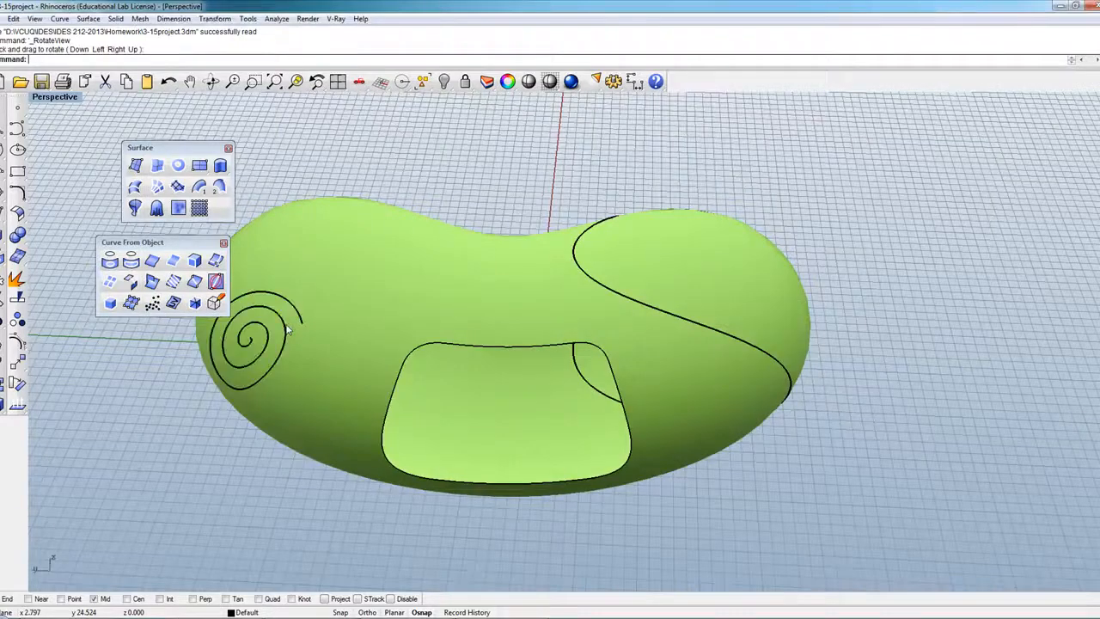
Select the spiral curve and orbit the Perspective view around the bean.
click(297, 329)
click(320, 355)
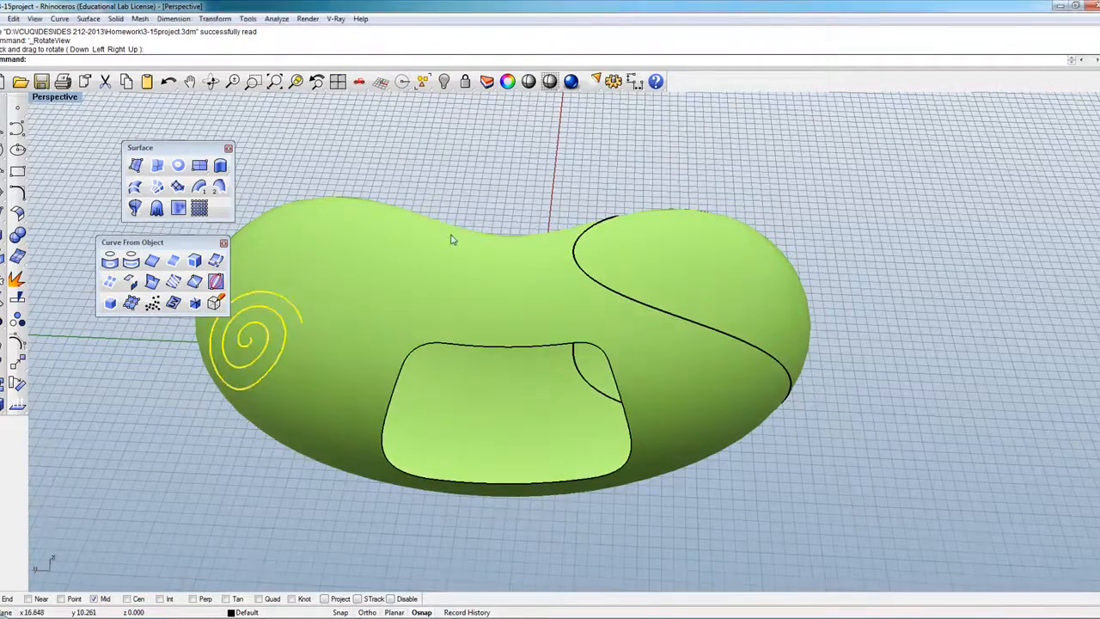
scroll(381, 187, down, 3)
click(212, 81)
drag(318, 241, 392, 343)
key(Return)
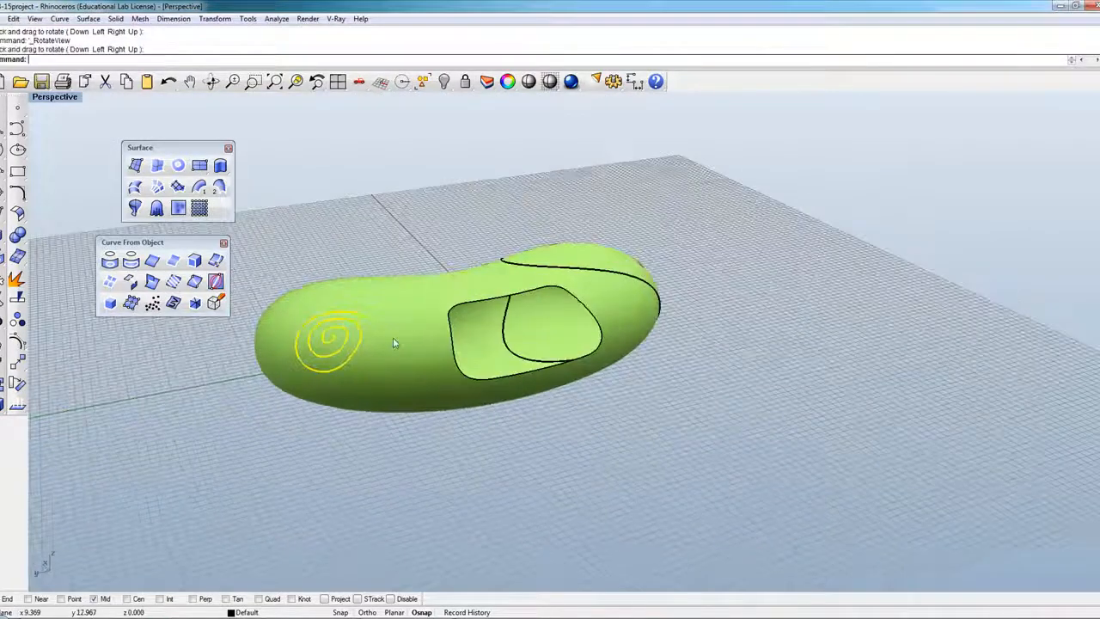
click(212, 81)
drag(495, 275, 472, 276)
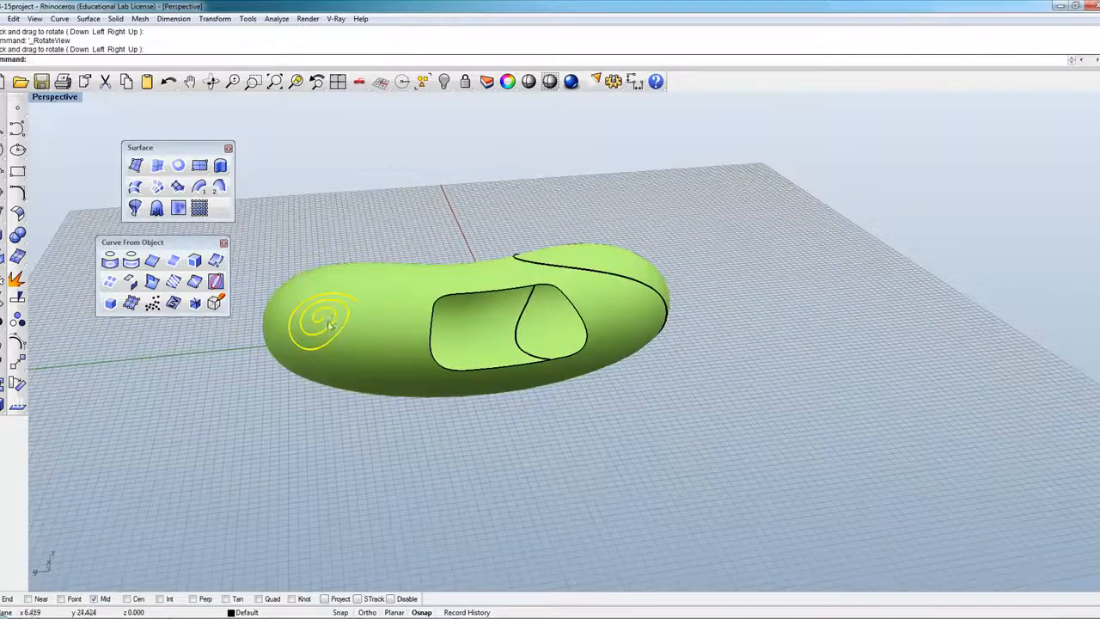
scroll(325, 325, up, 2)
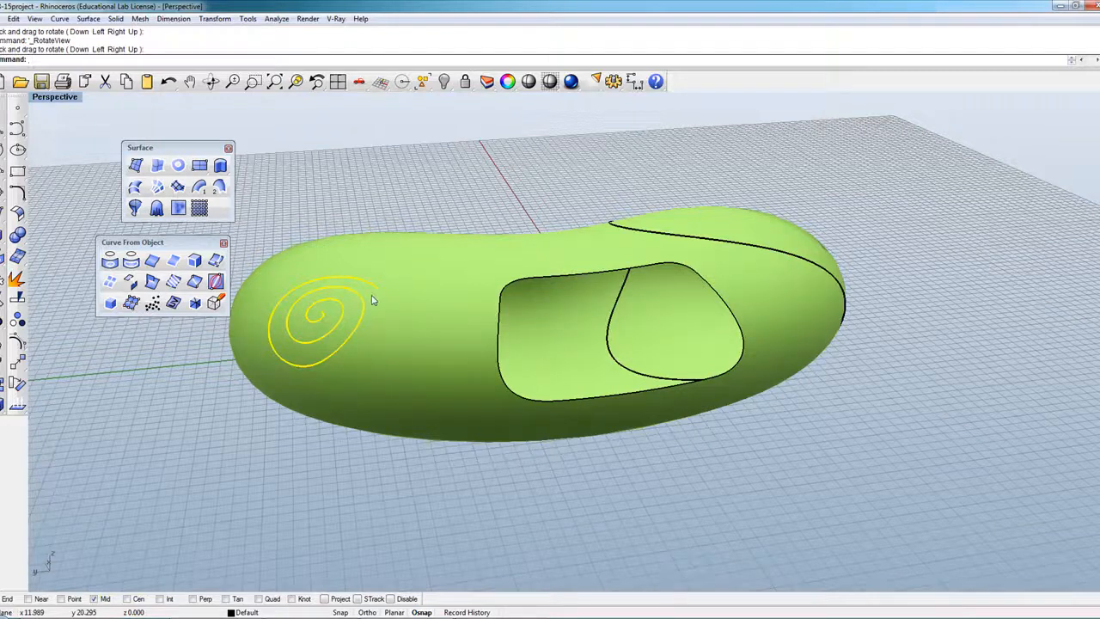
Restore the four-viewport layout and make the Top view active.
double_click(74, 98)
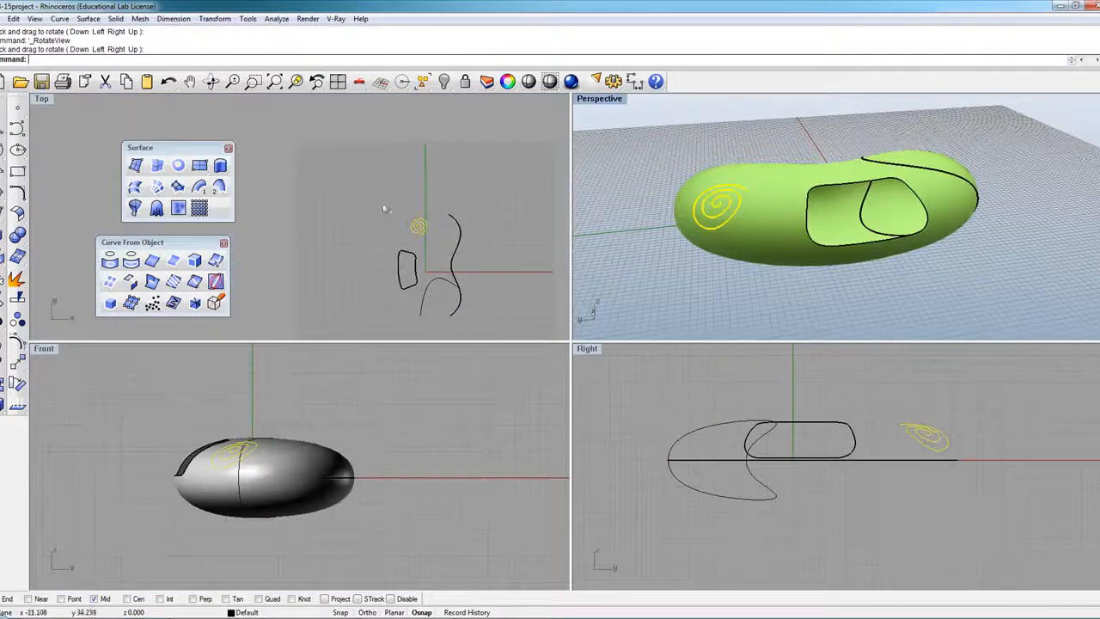
click(425, 257)
scroll(426, 256, up, 8)
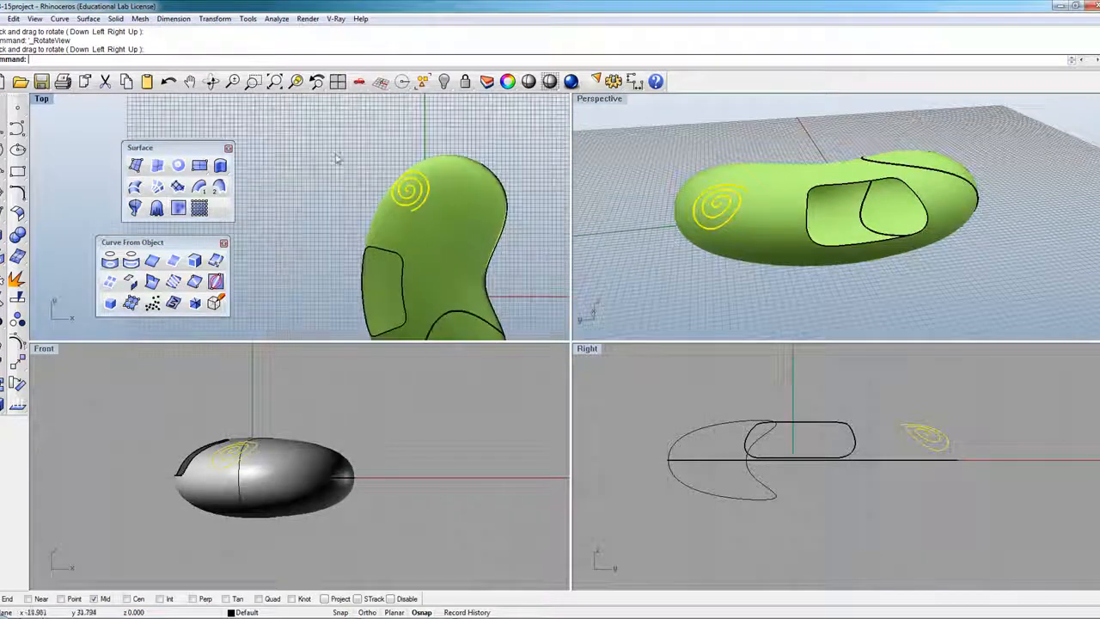
scroll(348, 170, down, 8)
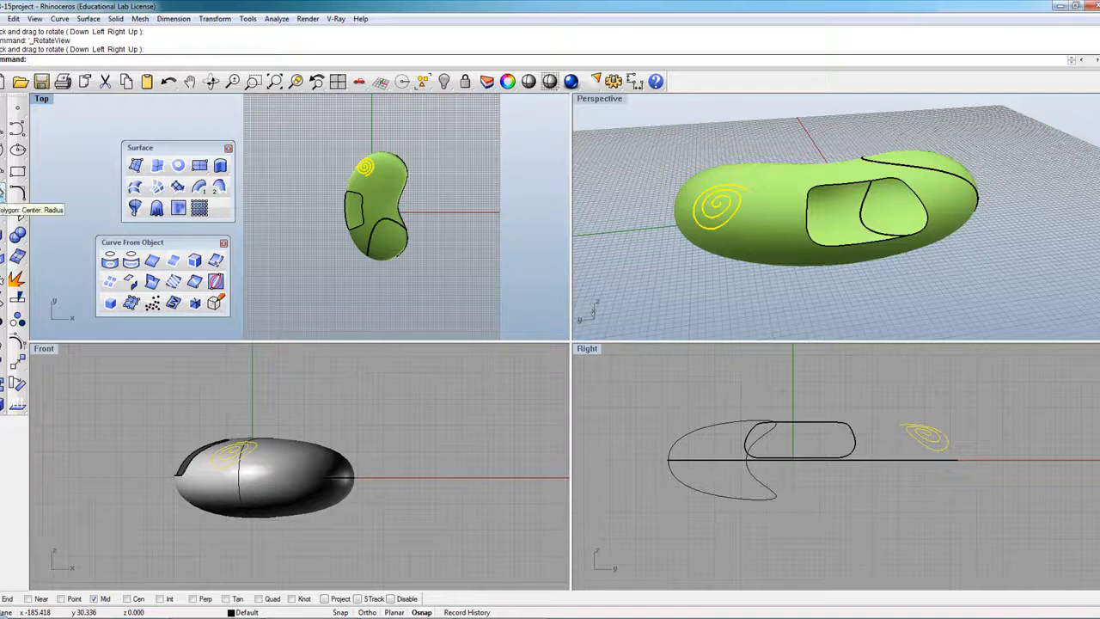
Set the Star tool to 10 points and try a first star beside the bean.
click(5, 191)
click(19, 250)
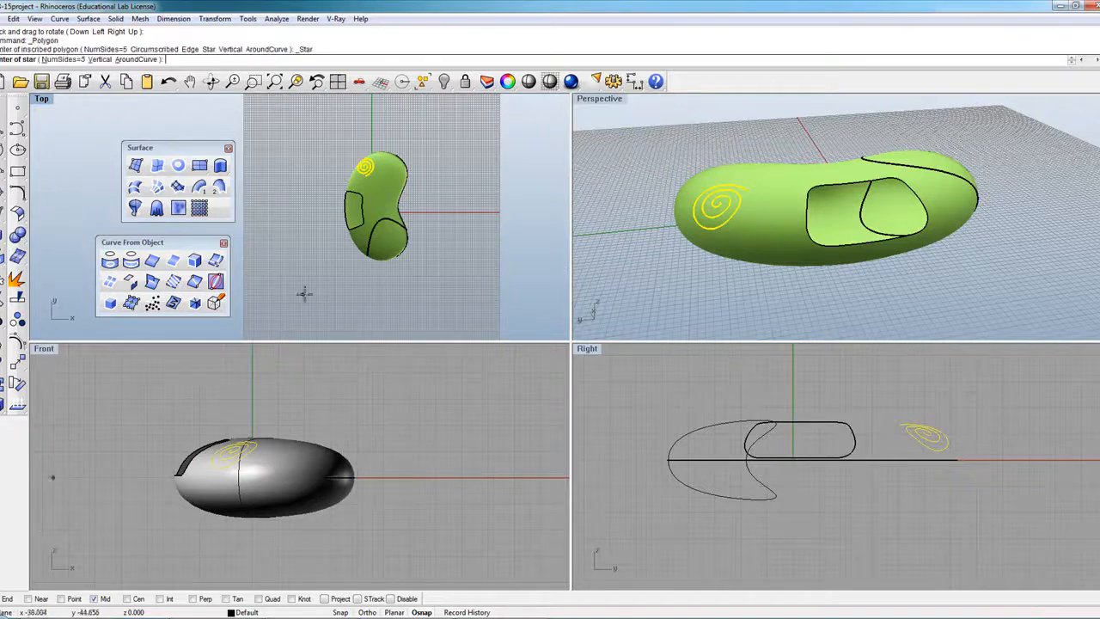
click(69, 59)
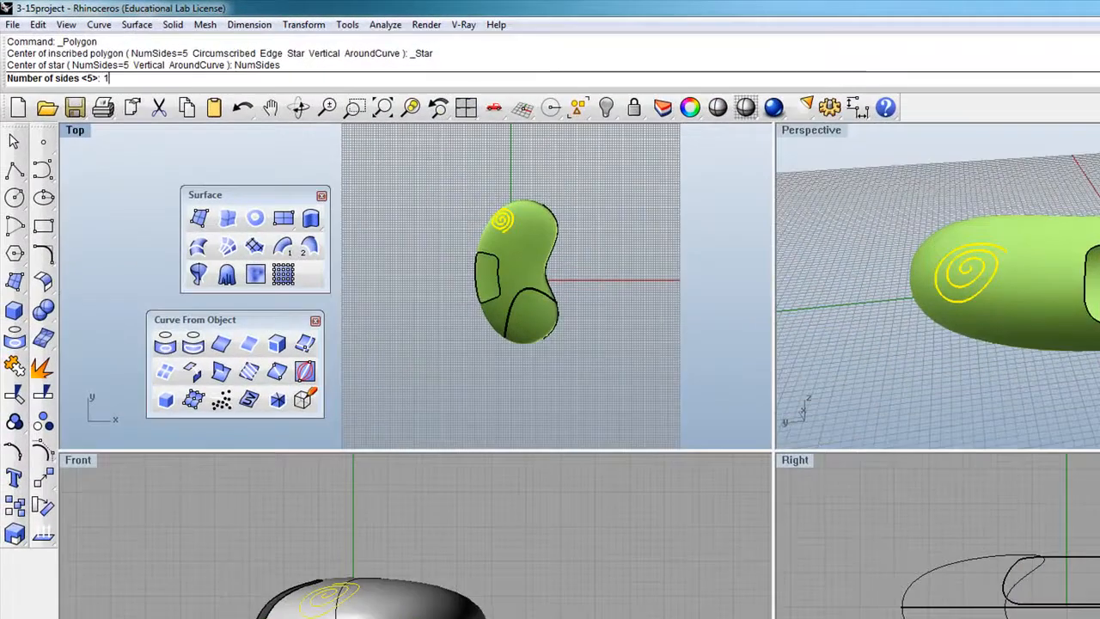
text(10)
key(Return)
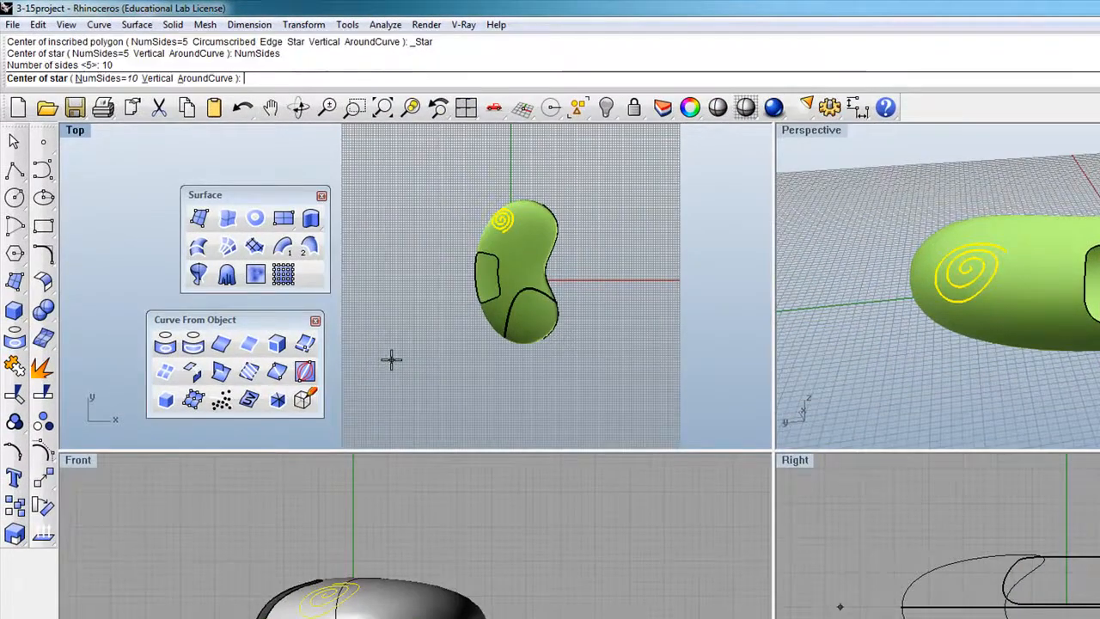
click(391, 361)
click(435, 361)
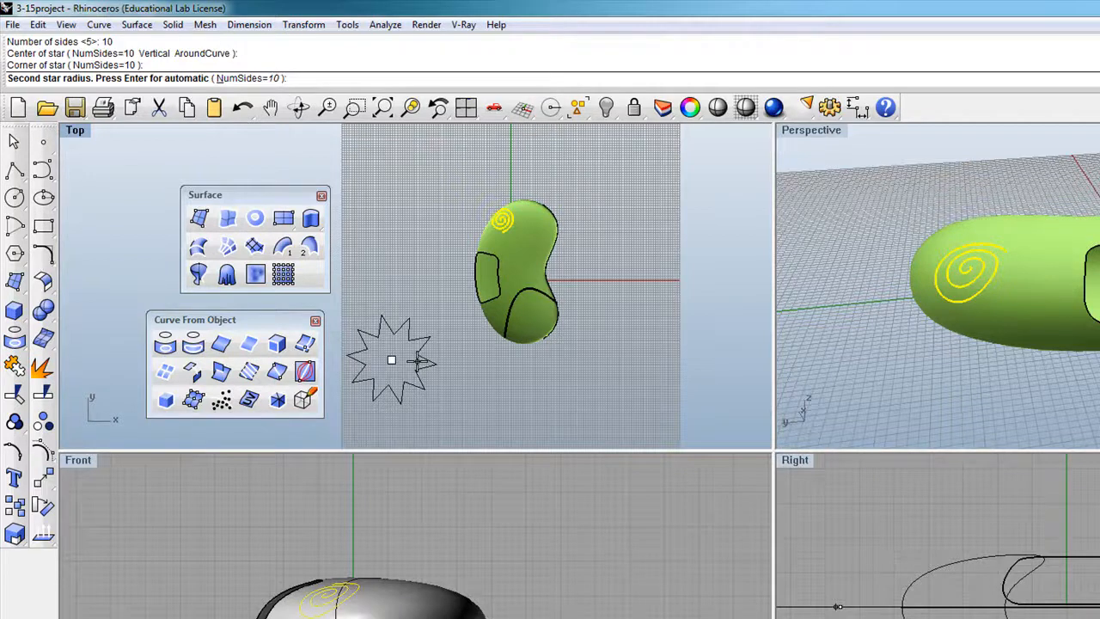
key(Escape)
Redraw the star with automatic inner radius and drag it onto the bean.
right_click(417, 361)
click(401, 361)
click(422, 361)
key(Return)
drag(416, 363, 529, 267)
Select the bean surface and move it left, away from the curves.
scroll(527, 234, up, 6)
click(569, 302)
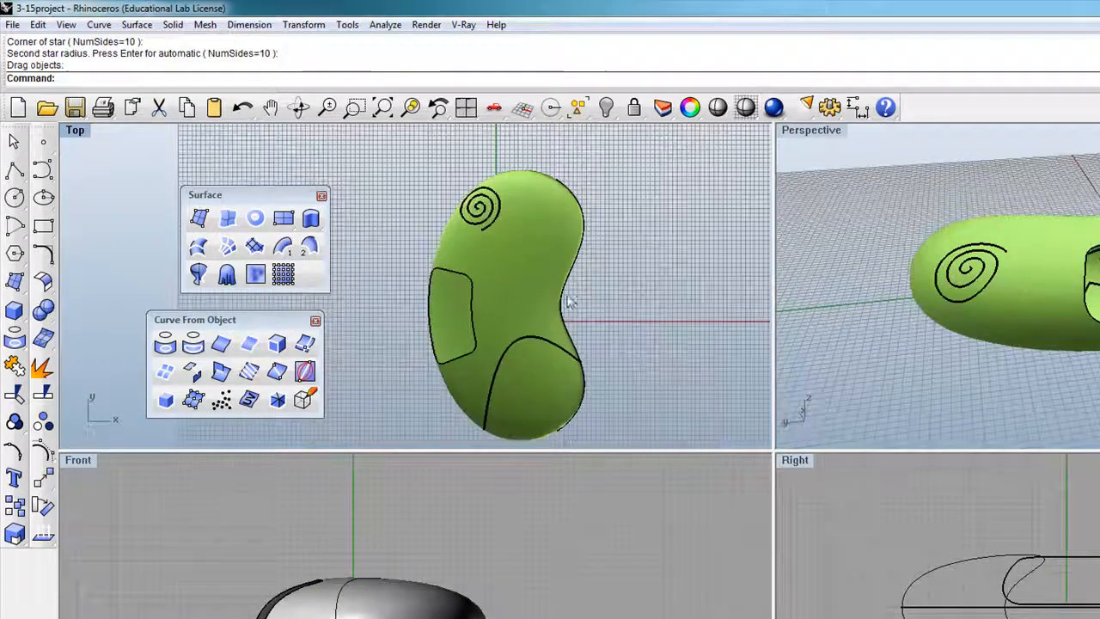
click(526, 305)
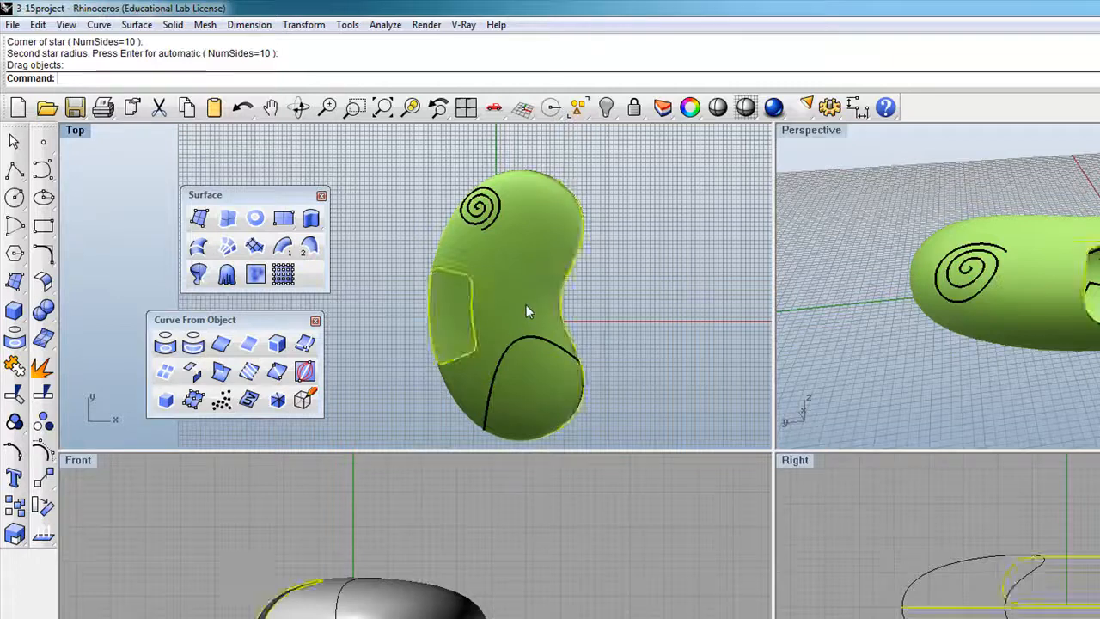
click(621, 325)
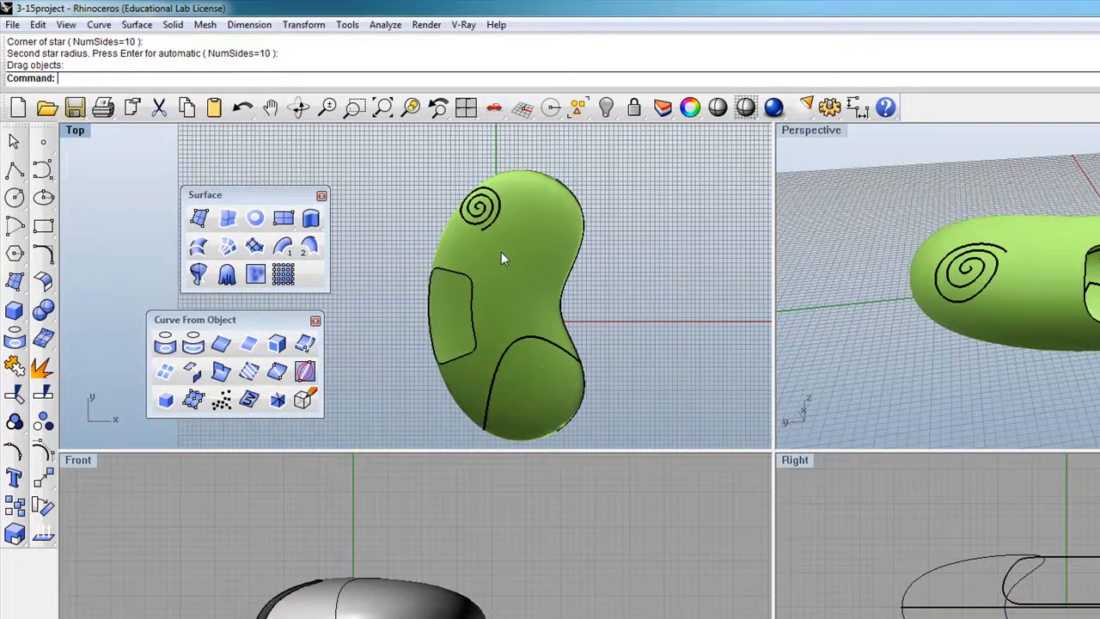
click(531, 271)
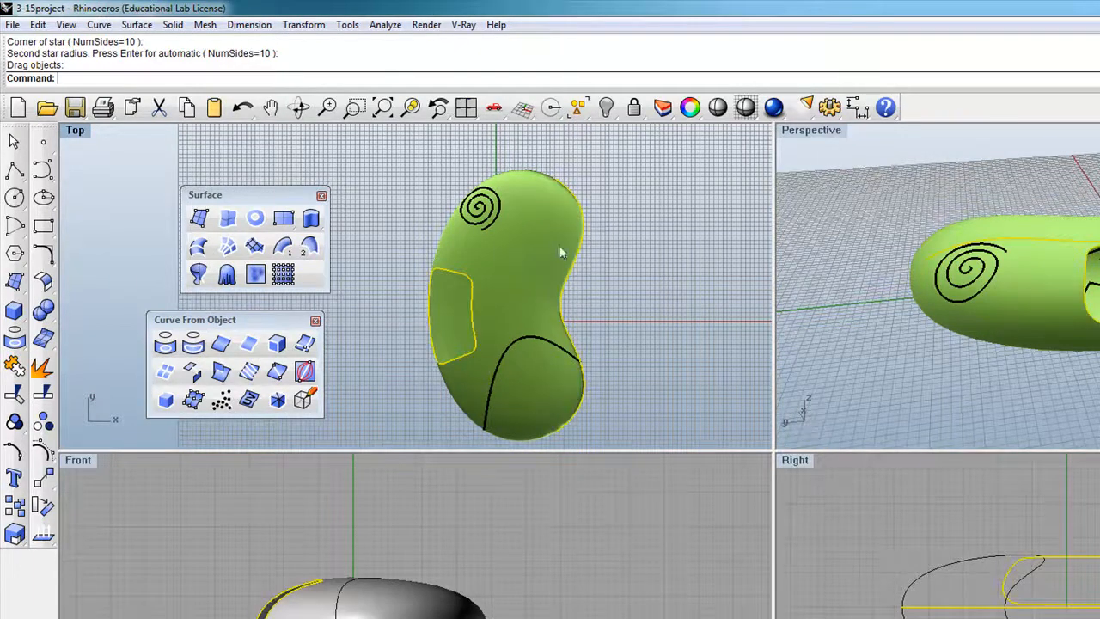
scroll(563, 255, down, 14)
drag(557, 262, 471, 262)
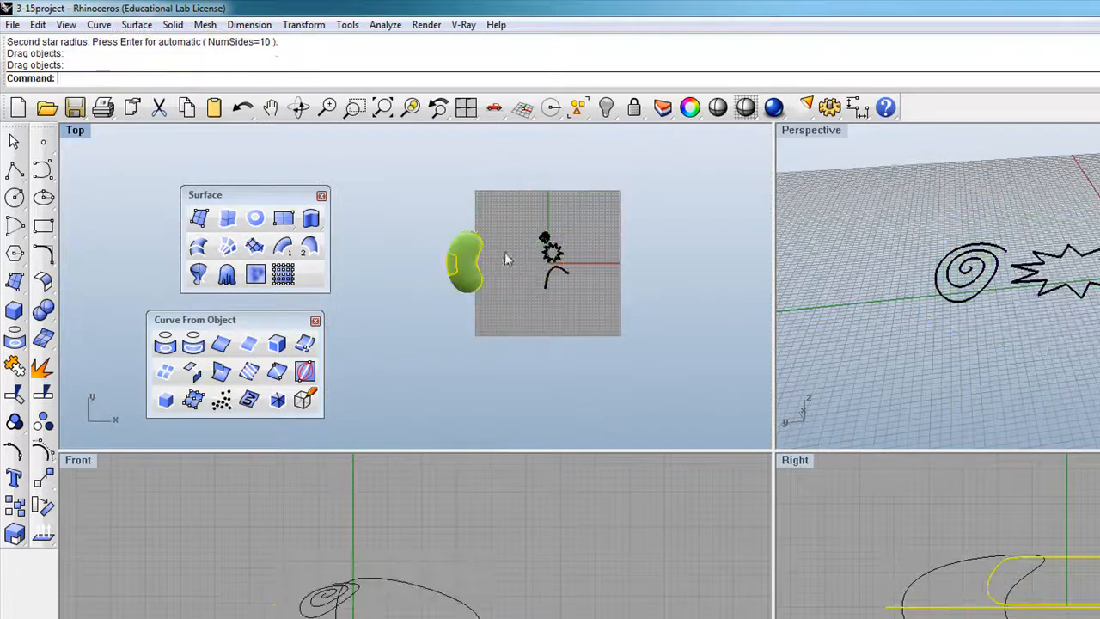
Move the star curve so it lies over the bean in Top view.
scroll(587, 268, up, 4)
click(587, 268)
scroll(474, 239, up, 2)
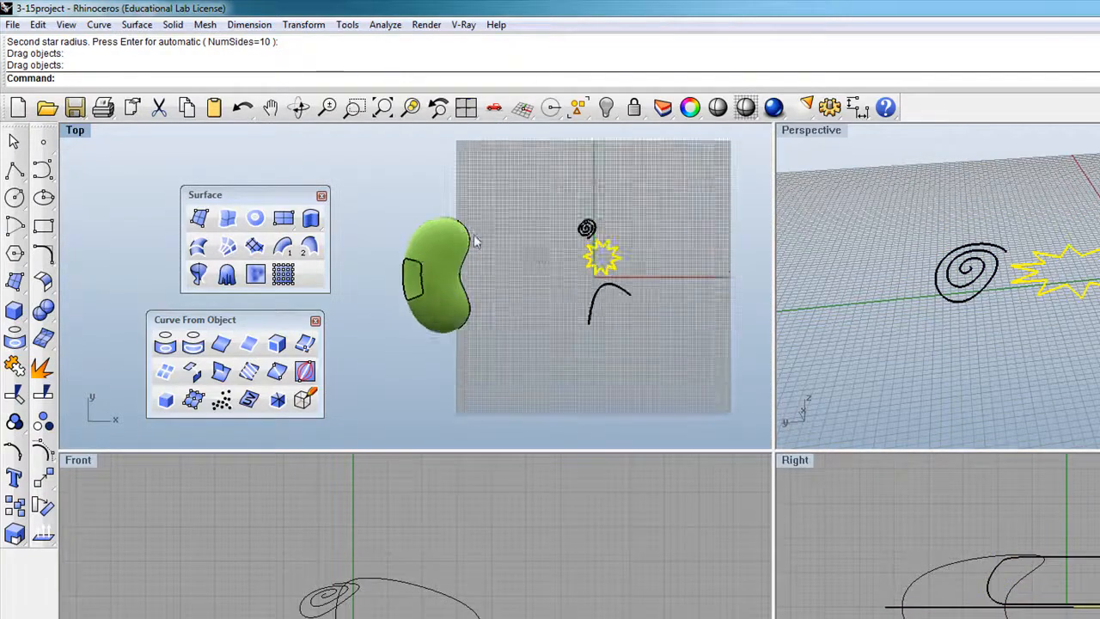
drag(613, 271, 456, 258)
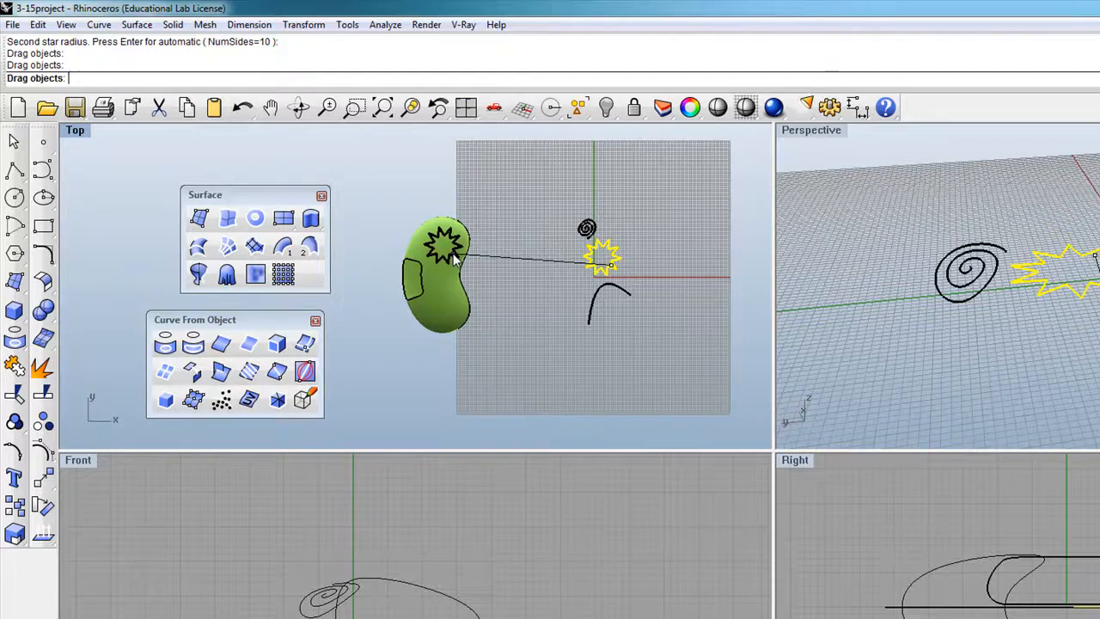
drag(453, 255, 454, 255)
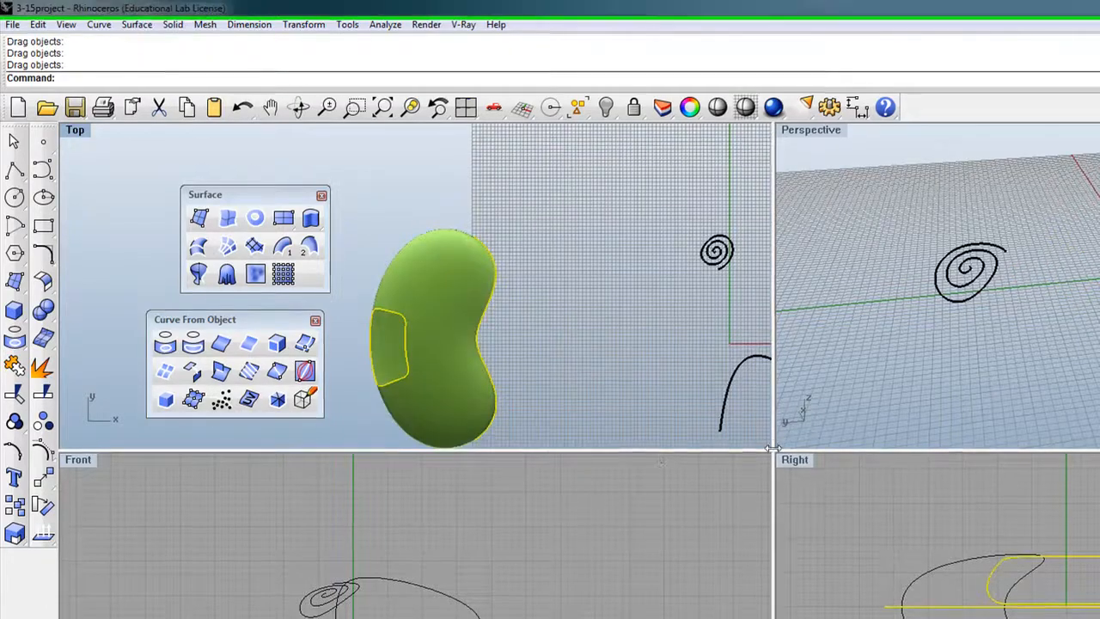
Enlarge the Top viewport and deselect the bean.
drag(771, 447, 831, 556)
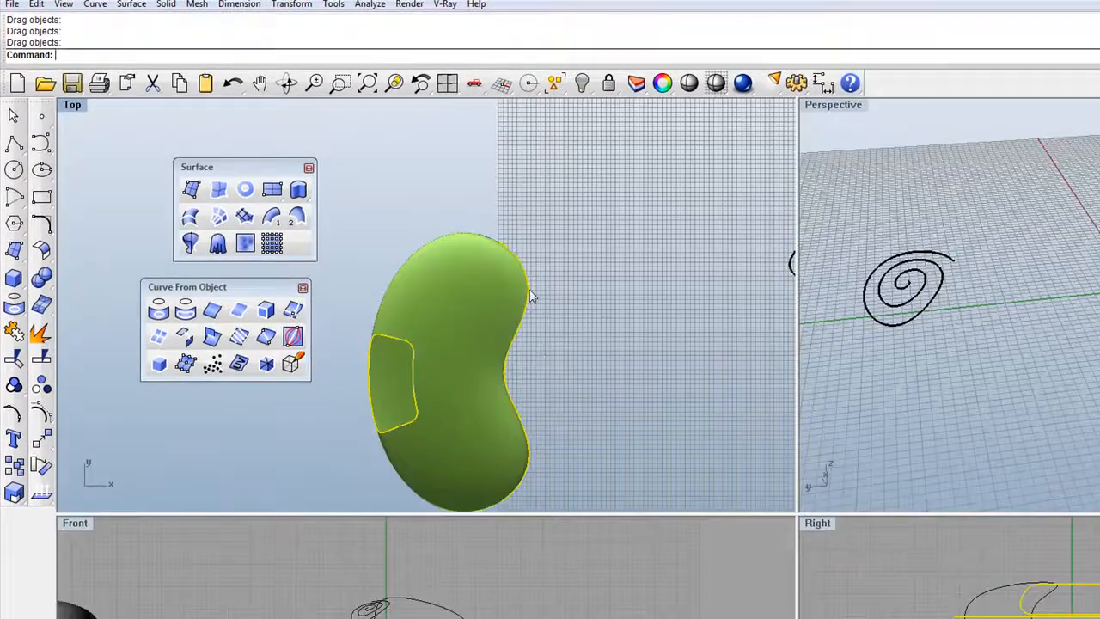
scroll(653, 322, down, 4)
scroll(541, 312, up, 3)
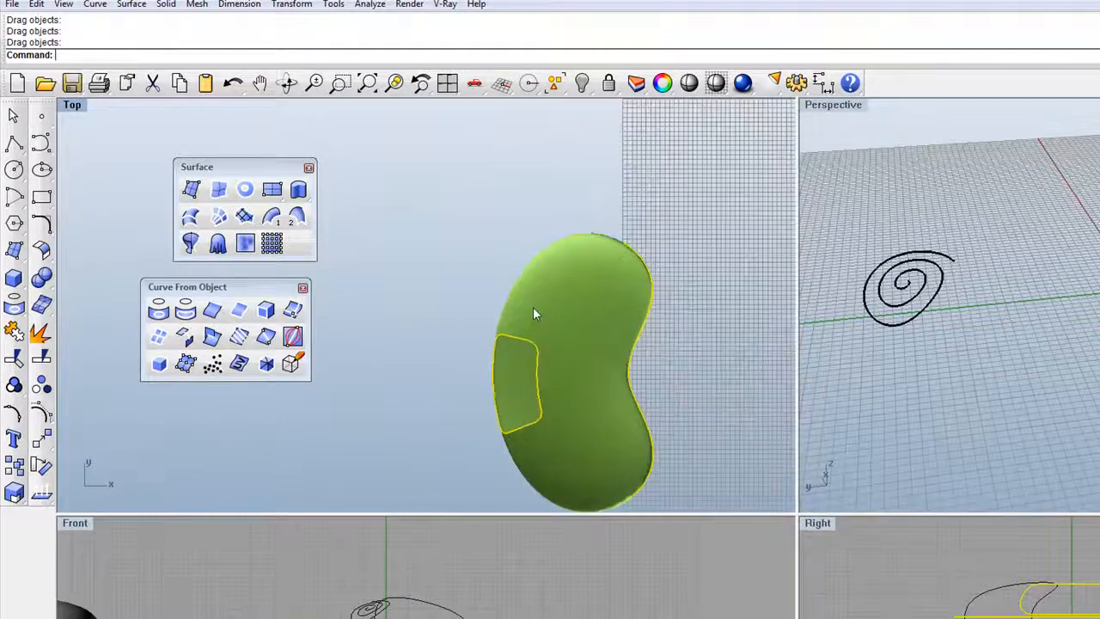
scroll(562, 308, down, 2)
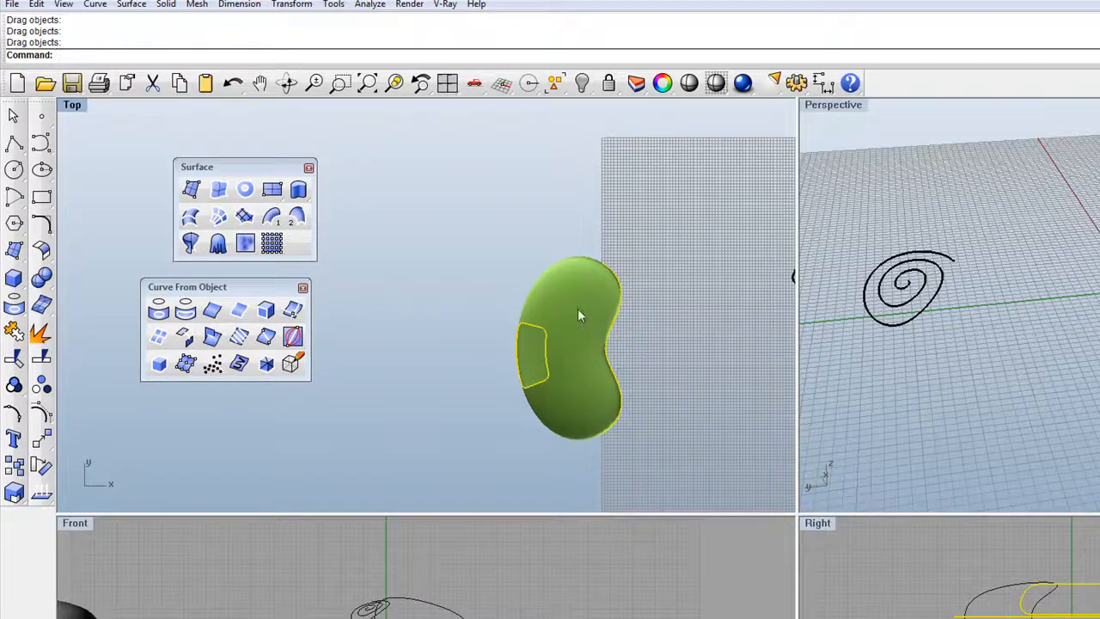
click(72, 105)
click(482, 214)
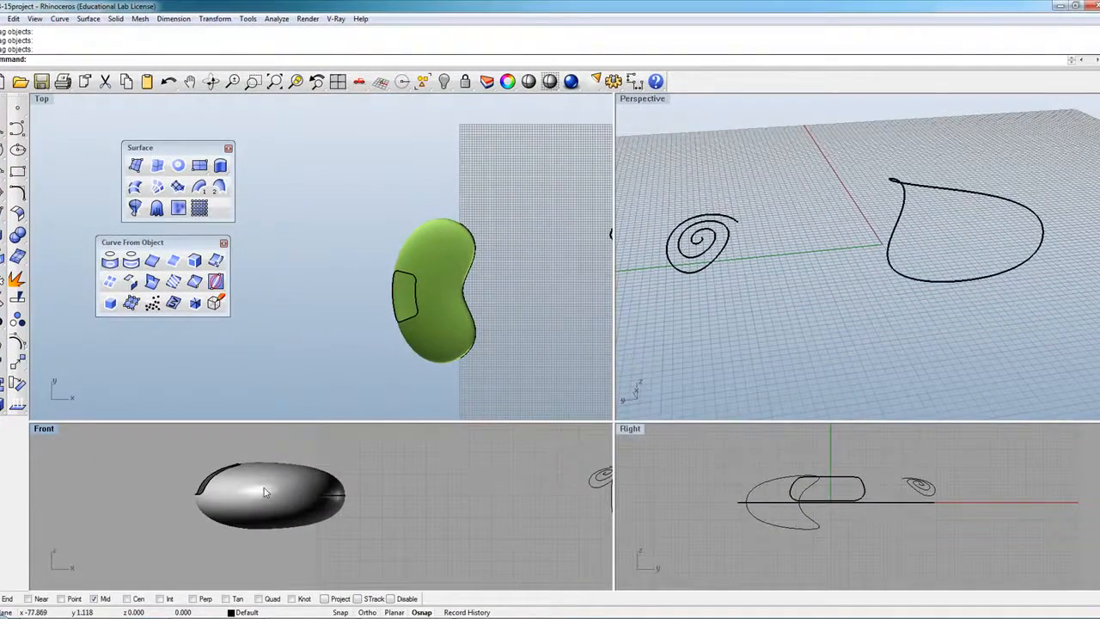
Move the star curve 59.93 units straight up above the bean in Front view.
drag(166, 487, 386, 526)
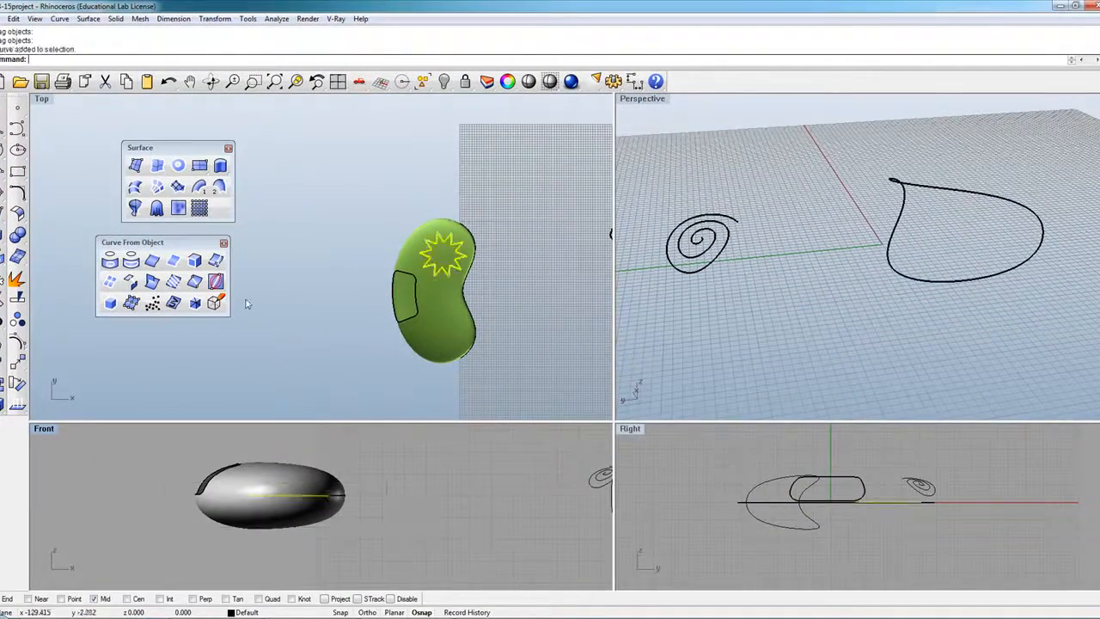
click(17, 363)
click(409, 526)
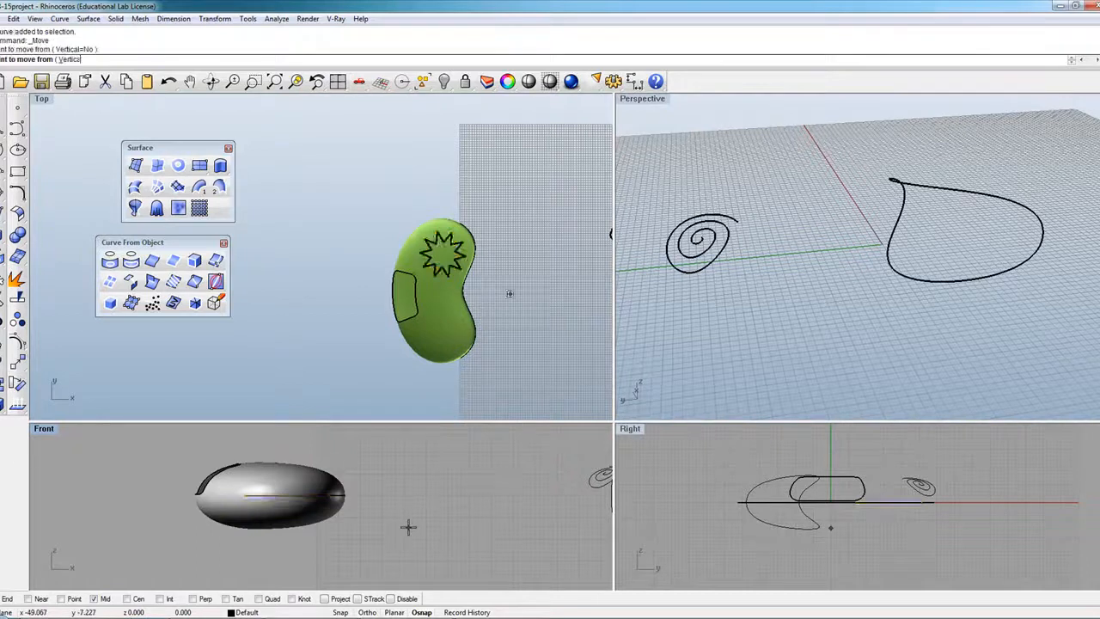
shift+click(412, 481)
click(521, 276)
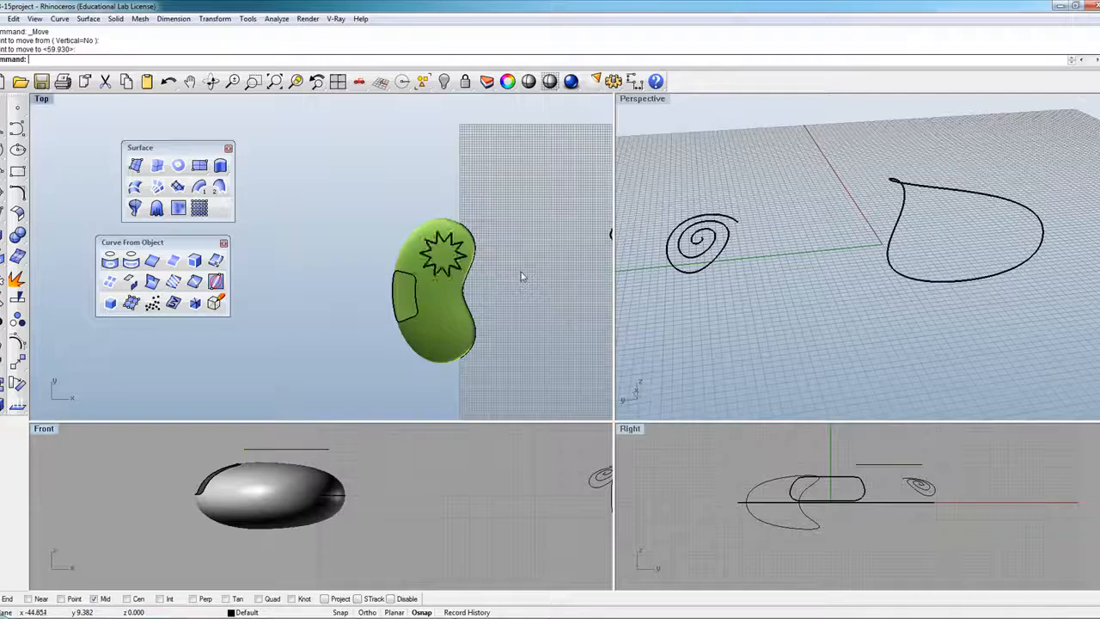
scroll(469, 266, up, 2)
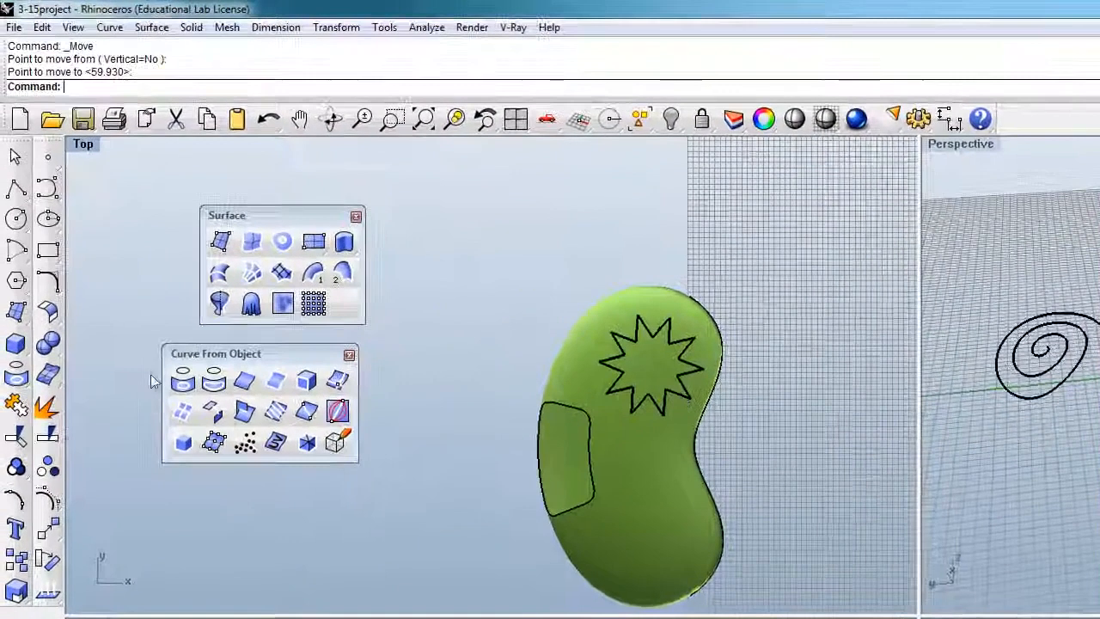
Float the Curve From Object tool palette beside the viewports.
drag(165, 309, 221, 298)
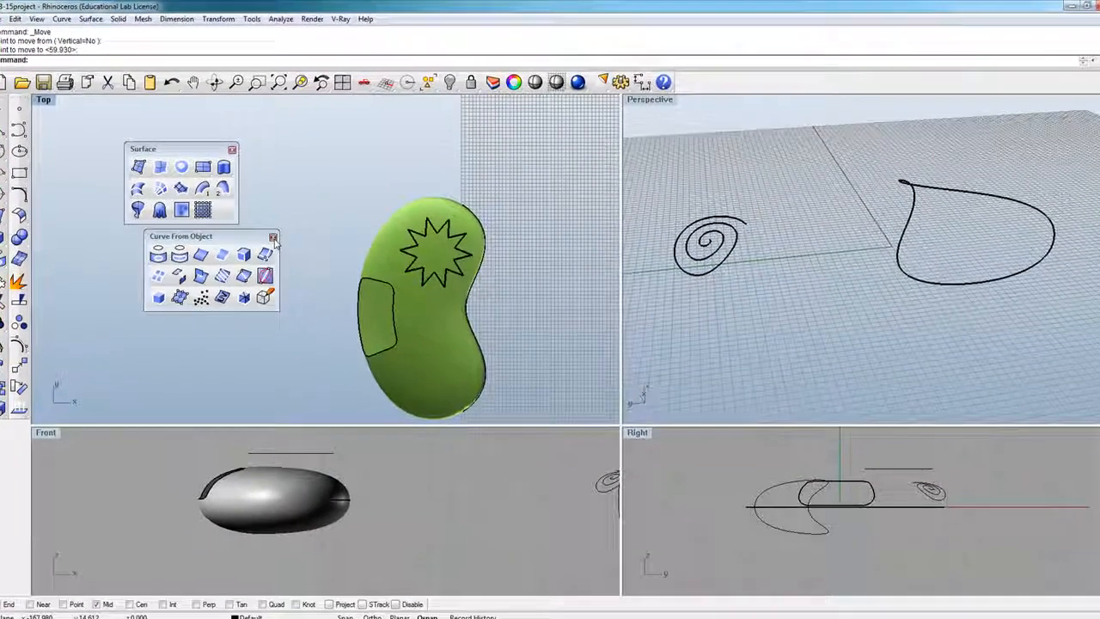
click(415, 343)
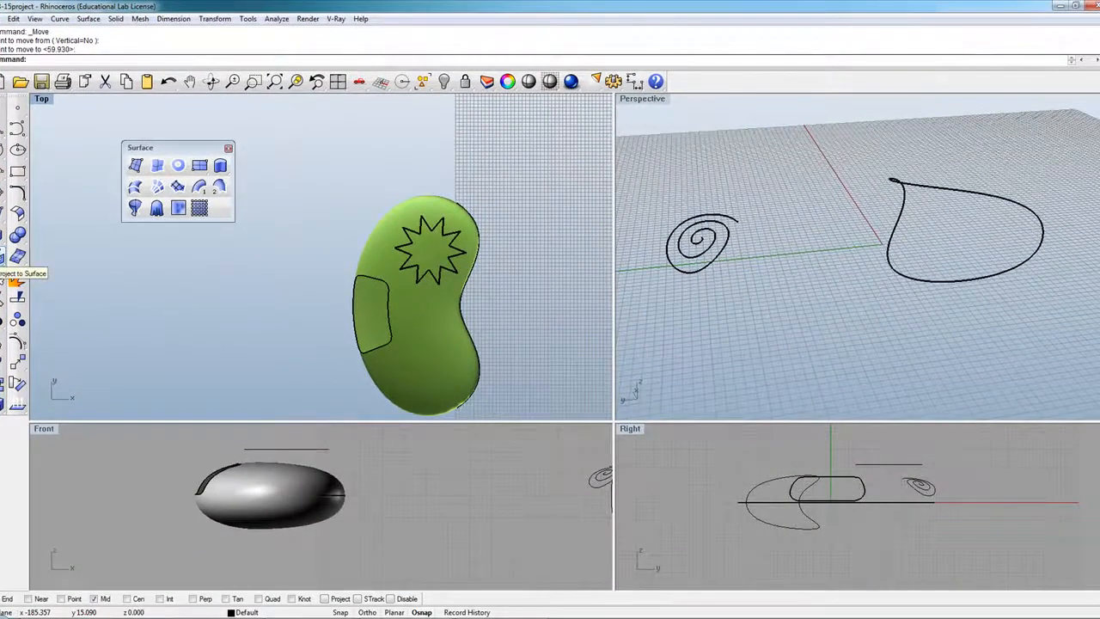
click(17, 256)
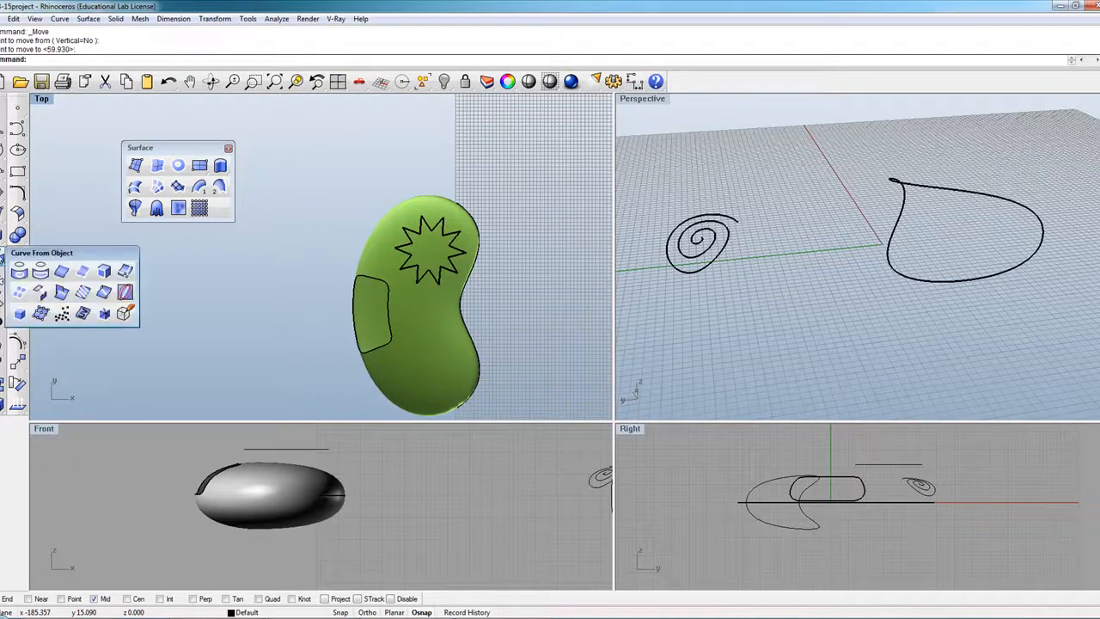
drag(53, 255, 181, 250)
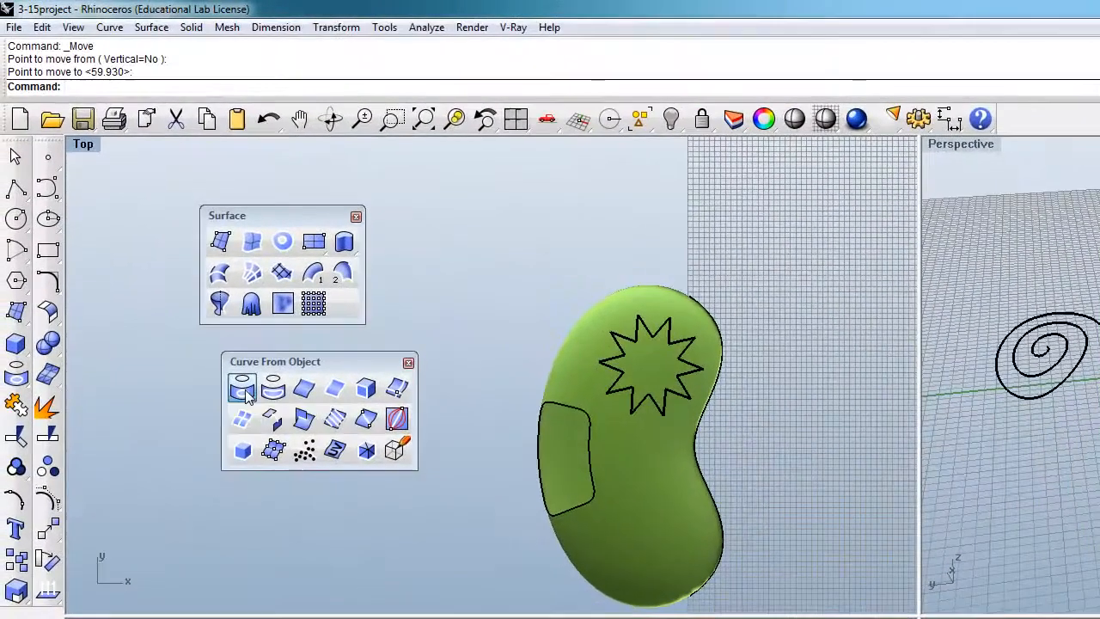
Project the star curve onto the bean surface and enlarge the Front viewport.
click(154, 270)
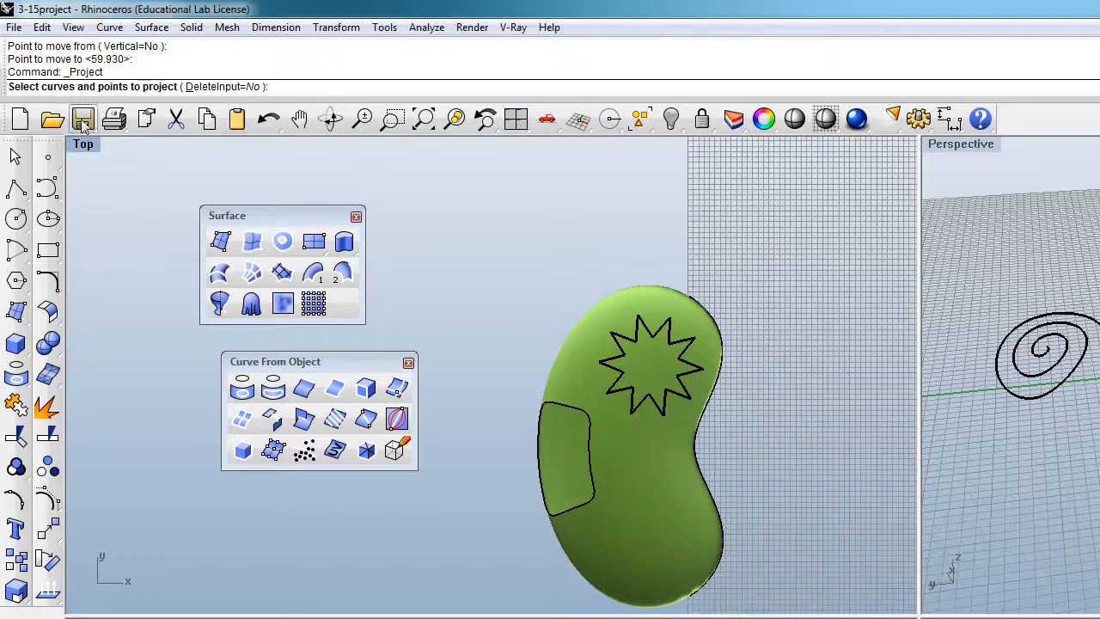
click(699, 366)
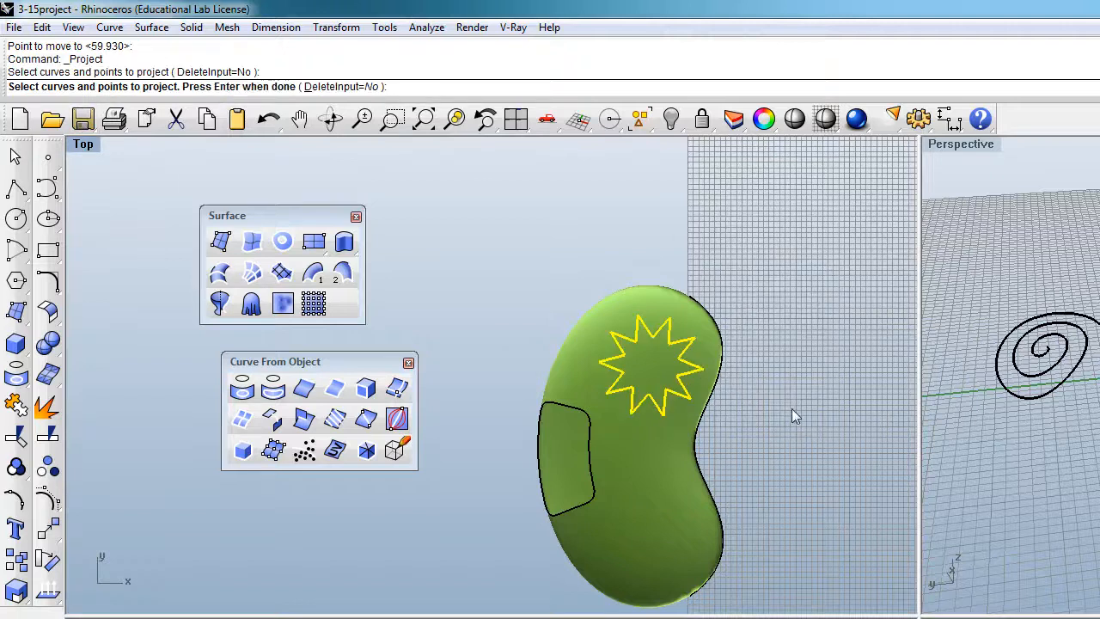
key(Return)
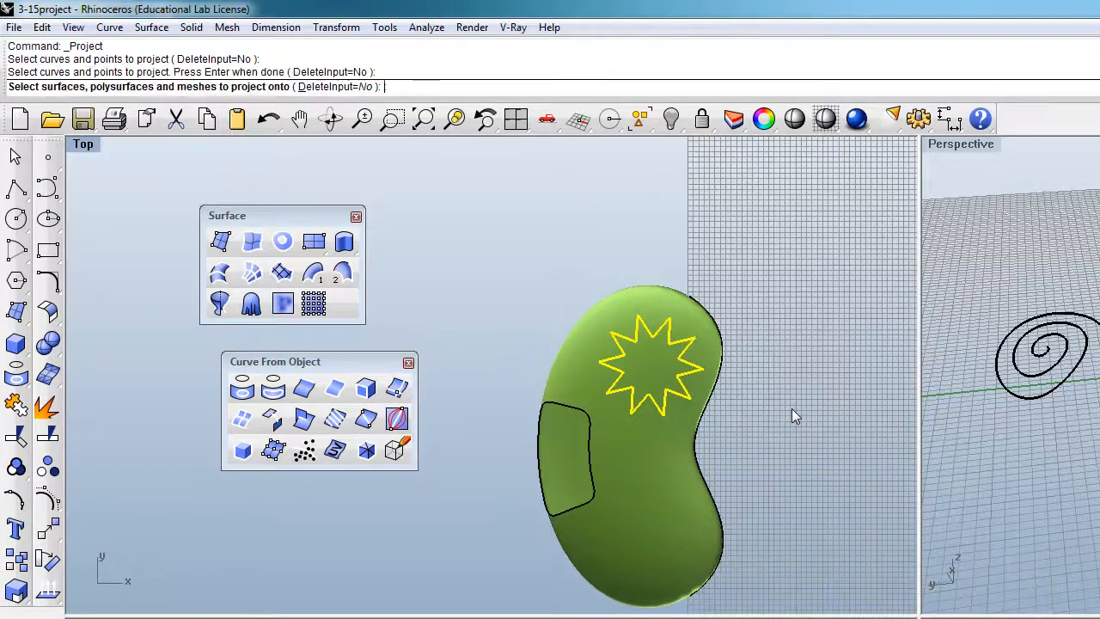
click(649, 459)
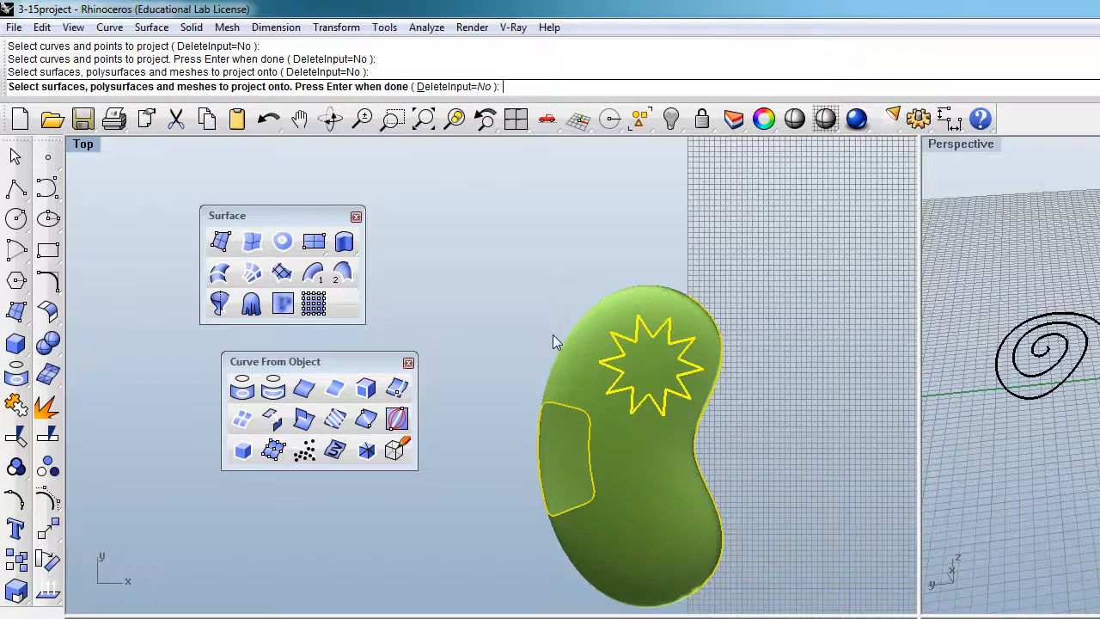
key(Return)
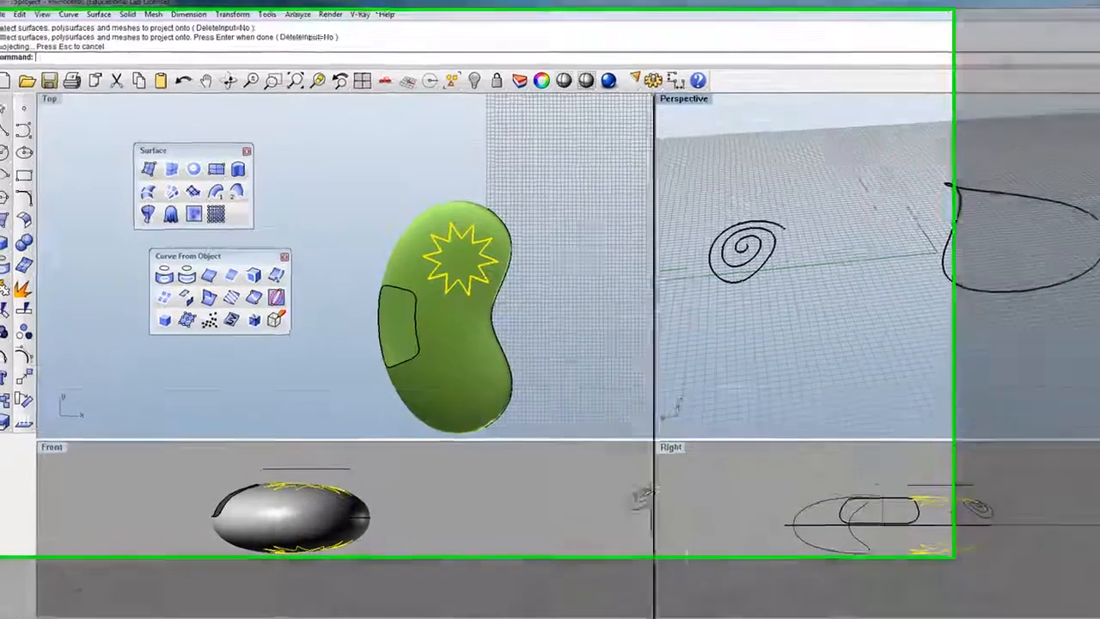
drag(614, 422, 614, 332)
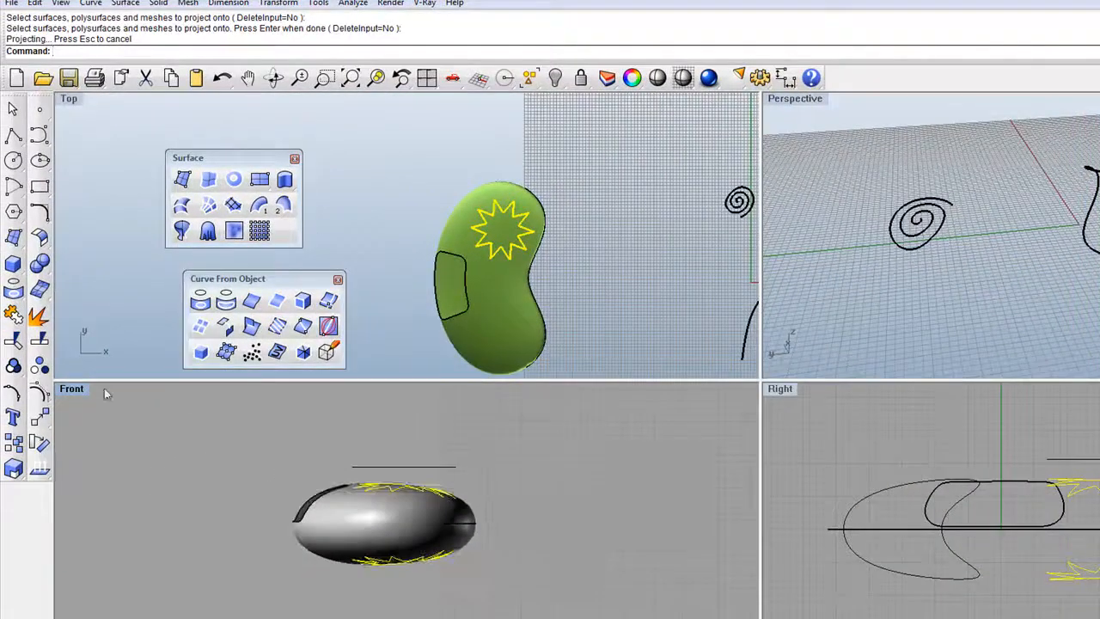
Switch the Front viewport to M_blue1 display mode and clear the selection.
click(109, 393)
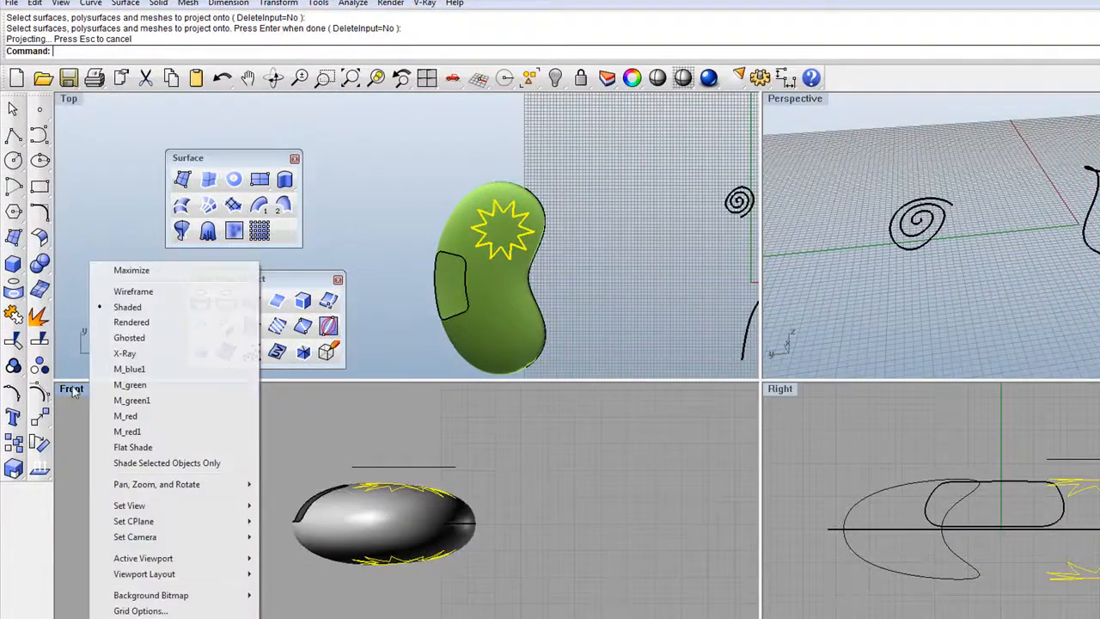
click(128, 369)
scroll(404, 527, up, 3)
scroll(404, 527, up, 2)
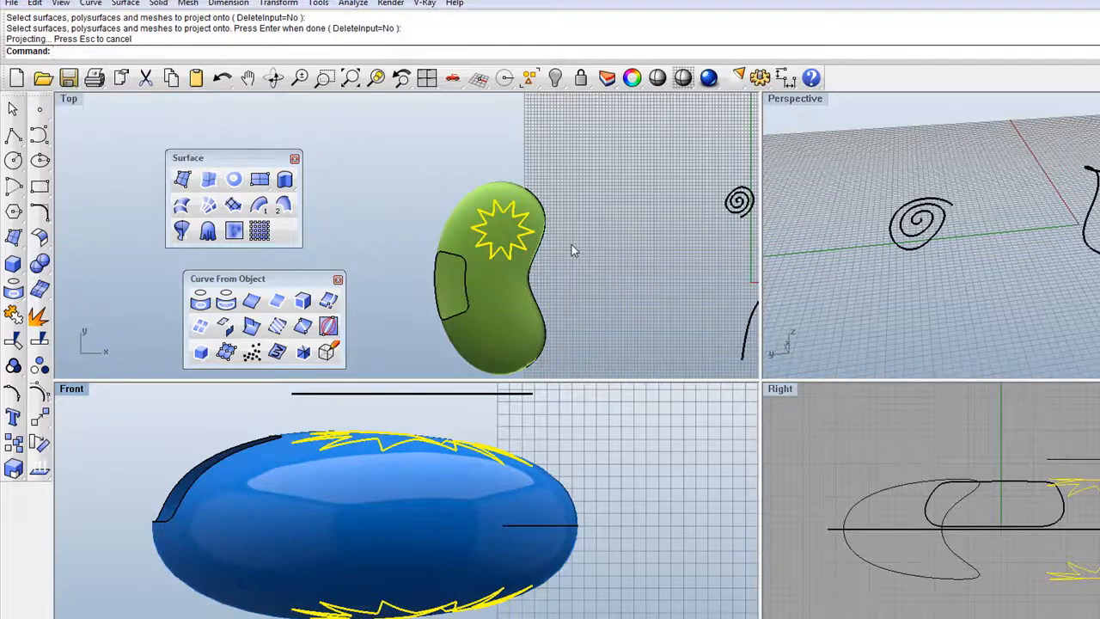
scroll(465, 255, down, 3)
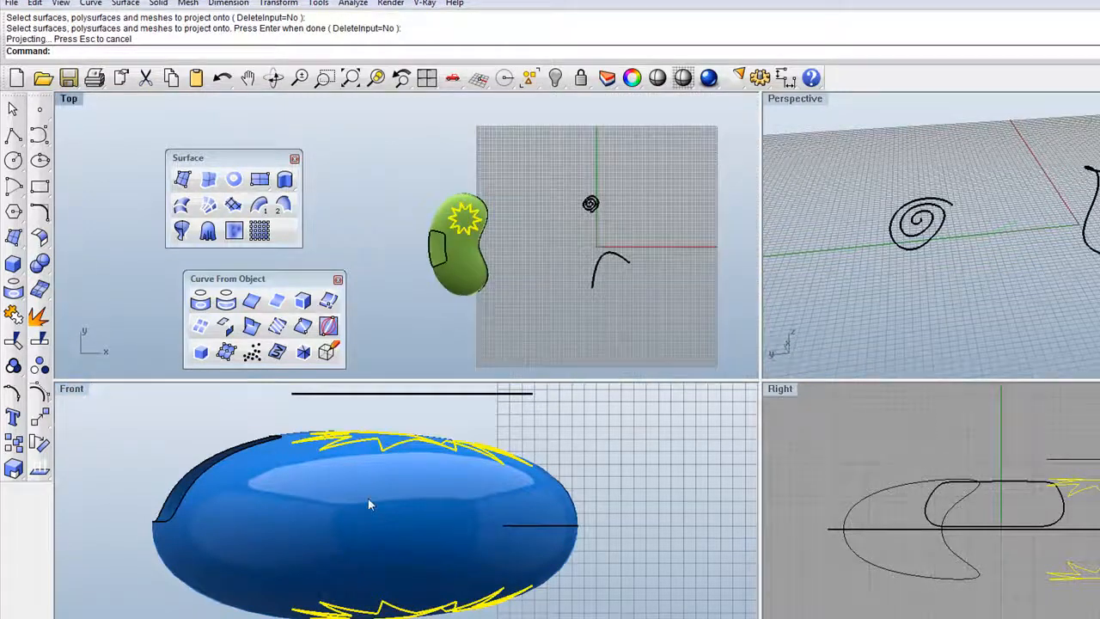
scroll(398, 490, down, 2)
click(422, 431)
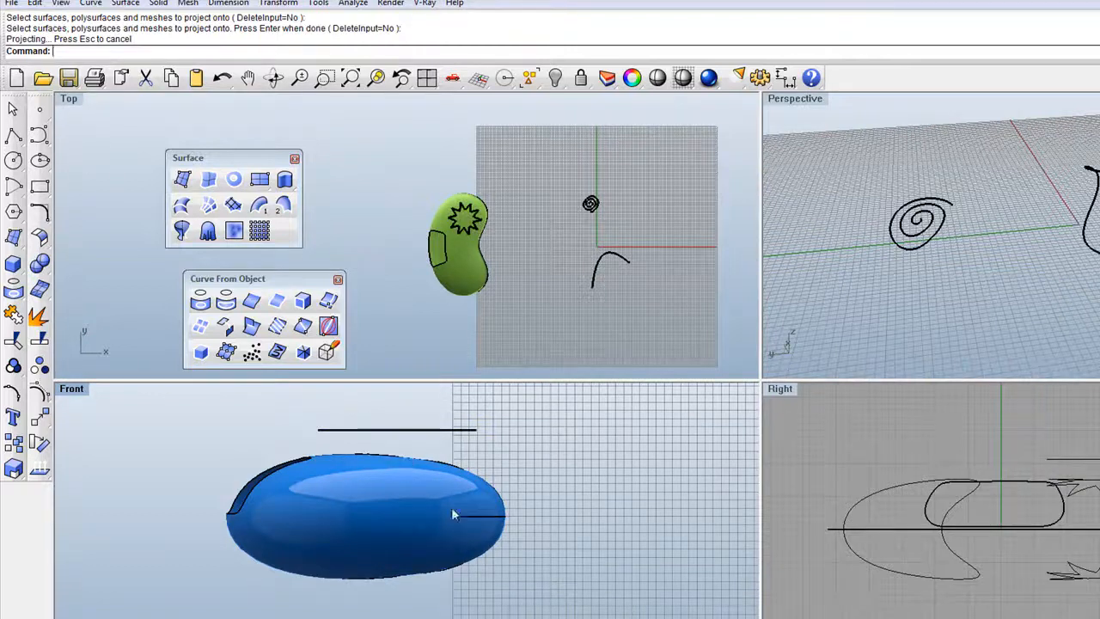
Project the flat star curve onto the blue body again, which misses.
click(409, 438)
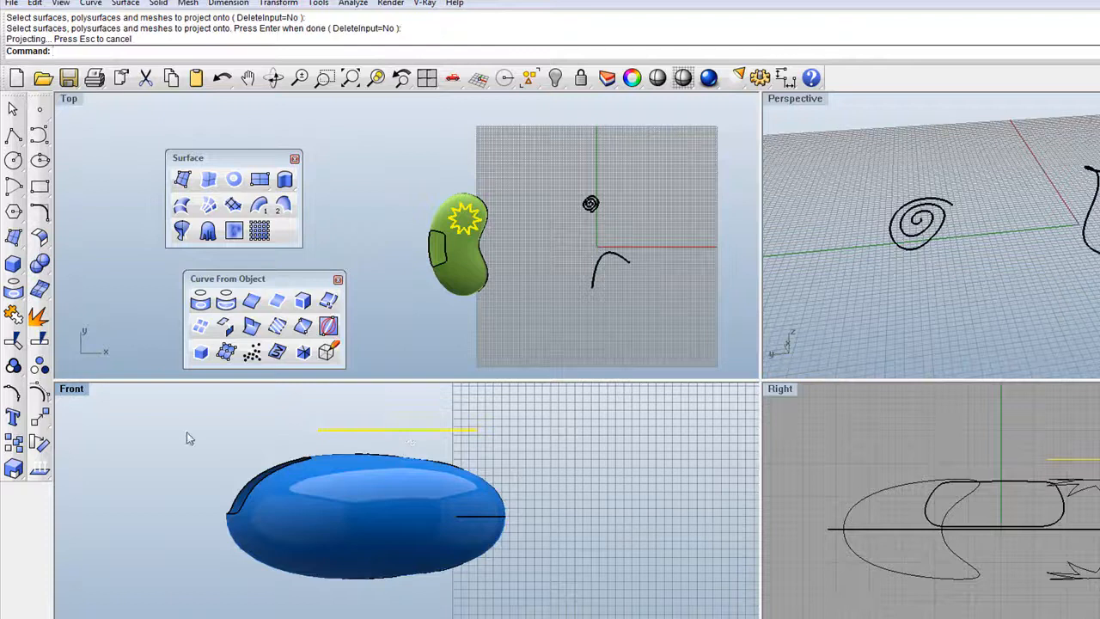
click(167, 449)
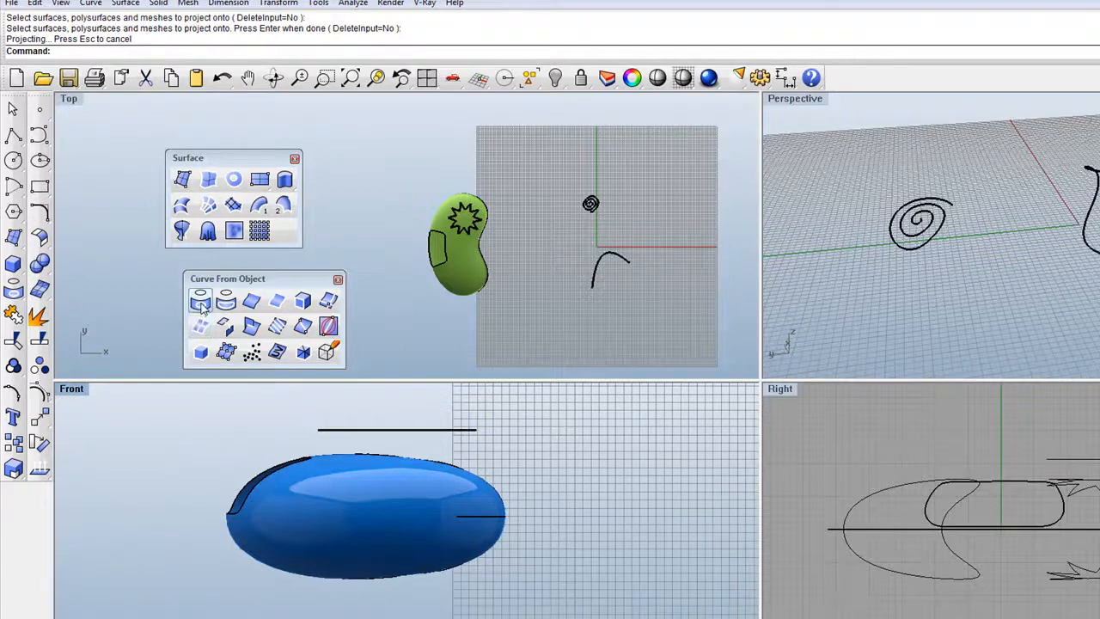
click(201, 306)
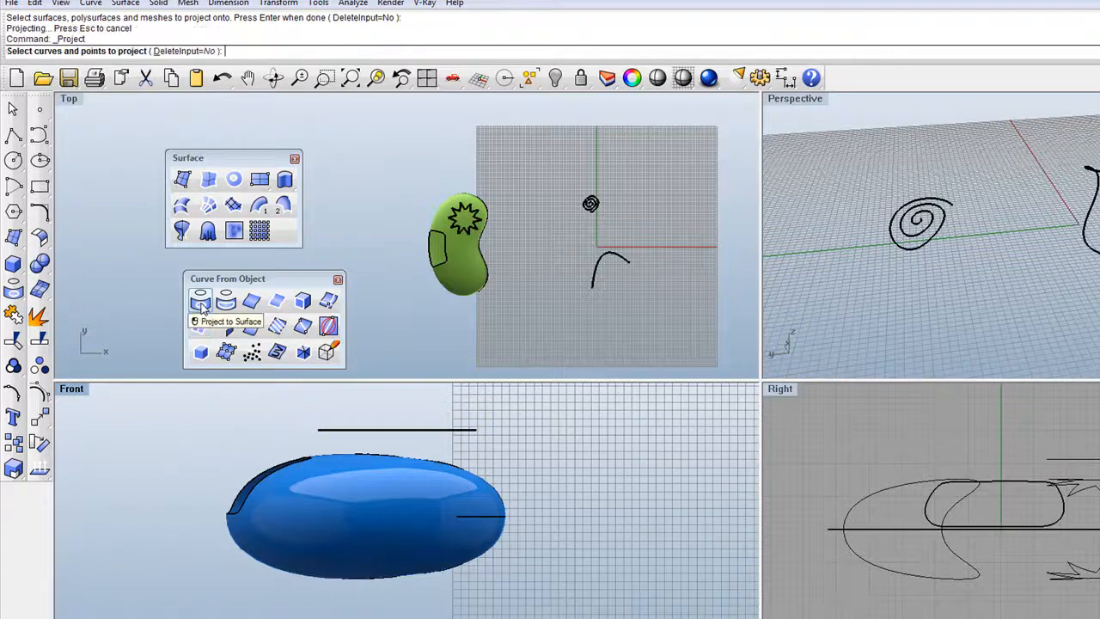
click(419, 435)
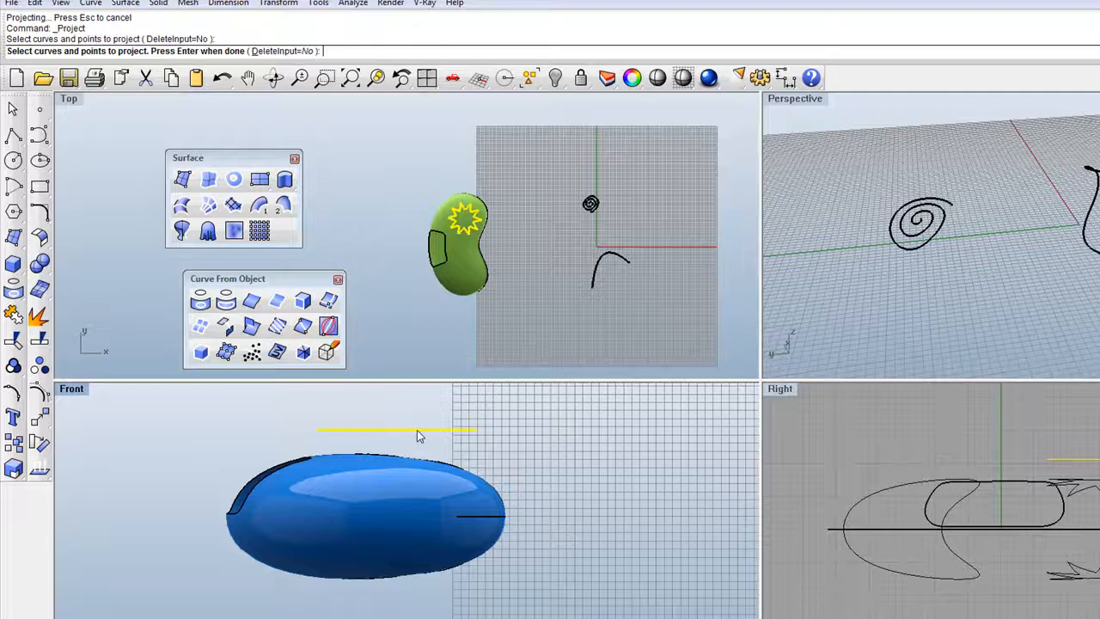
key(Return)
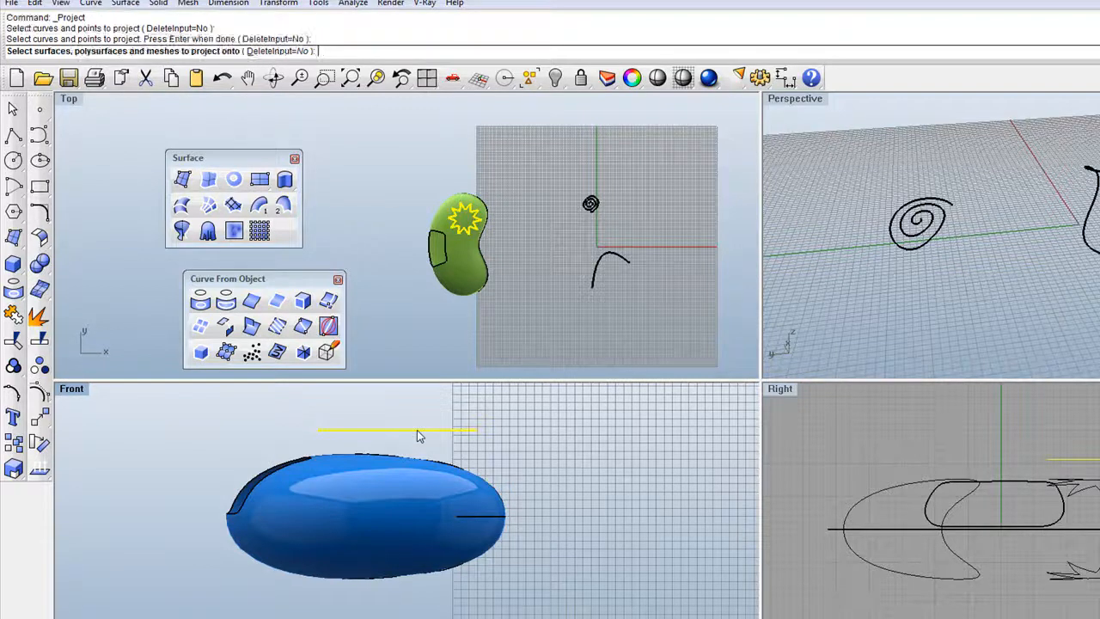
click(394, 471)
key(Return)
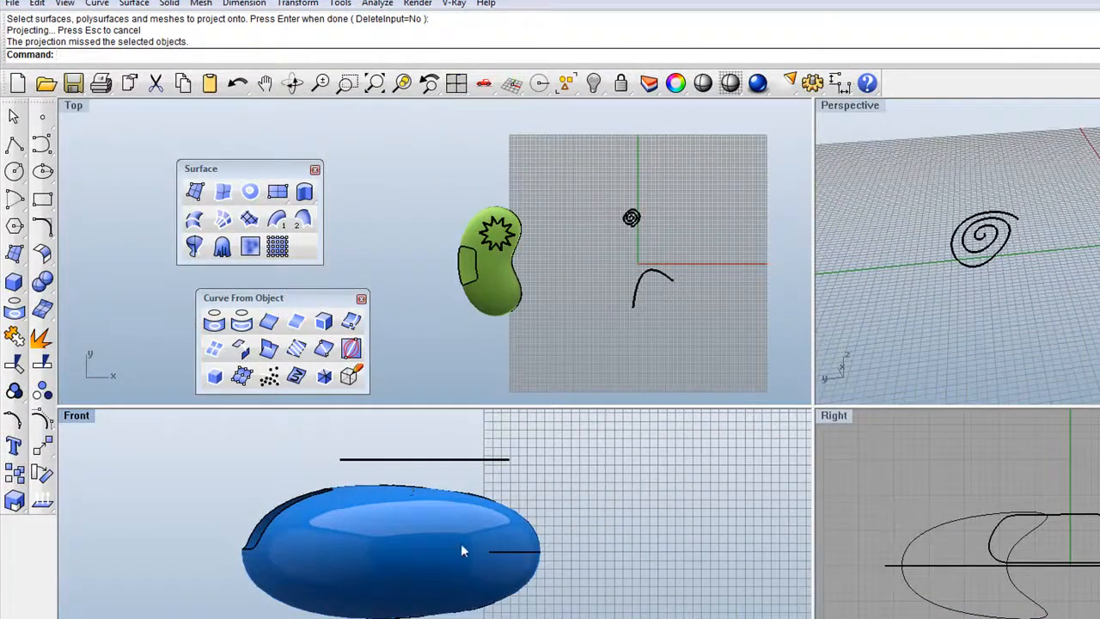
click(14, 171)
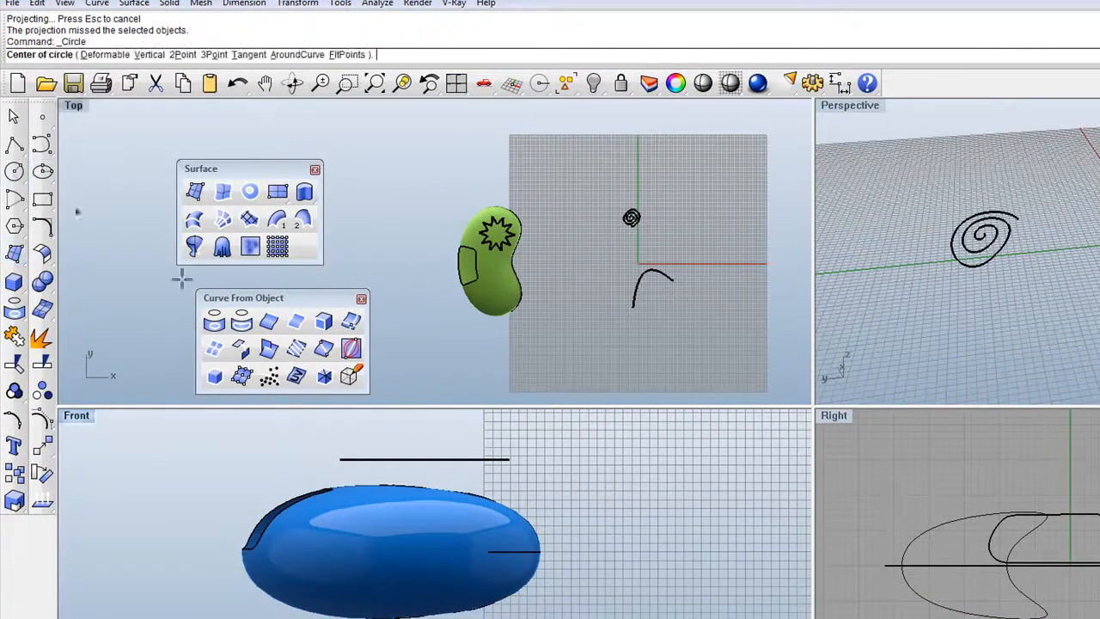
Draw a radius 42.747 circle, centre it on the body, and project it onto the bean.
click(657, 513)
click(683, 522)
drag(677, 526, 441, 552)
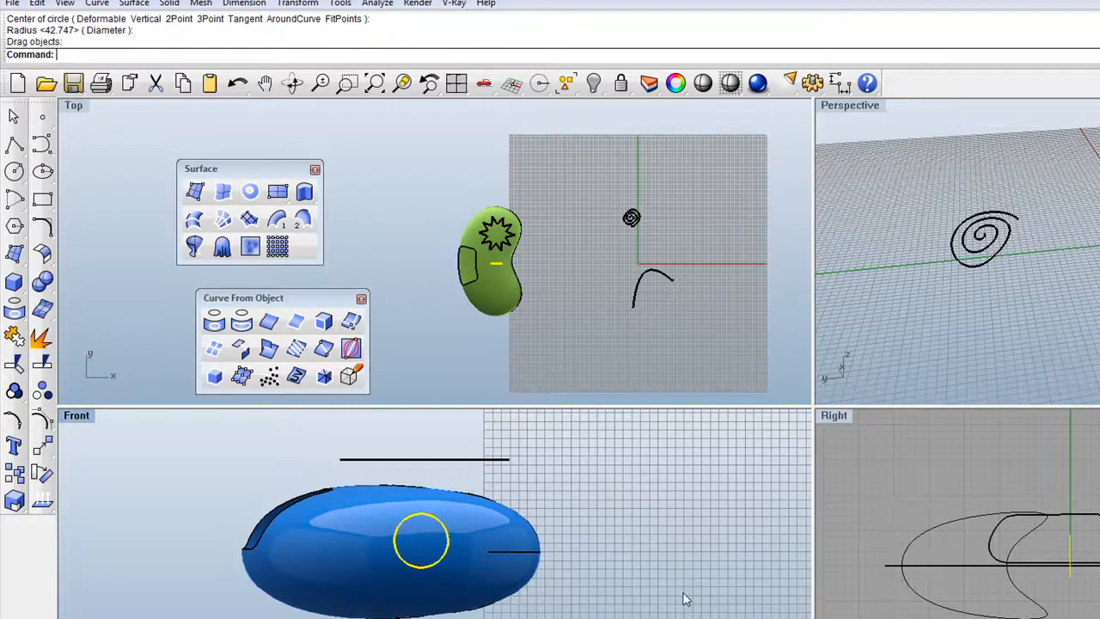
click(215, 323)
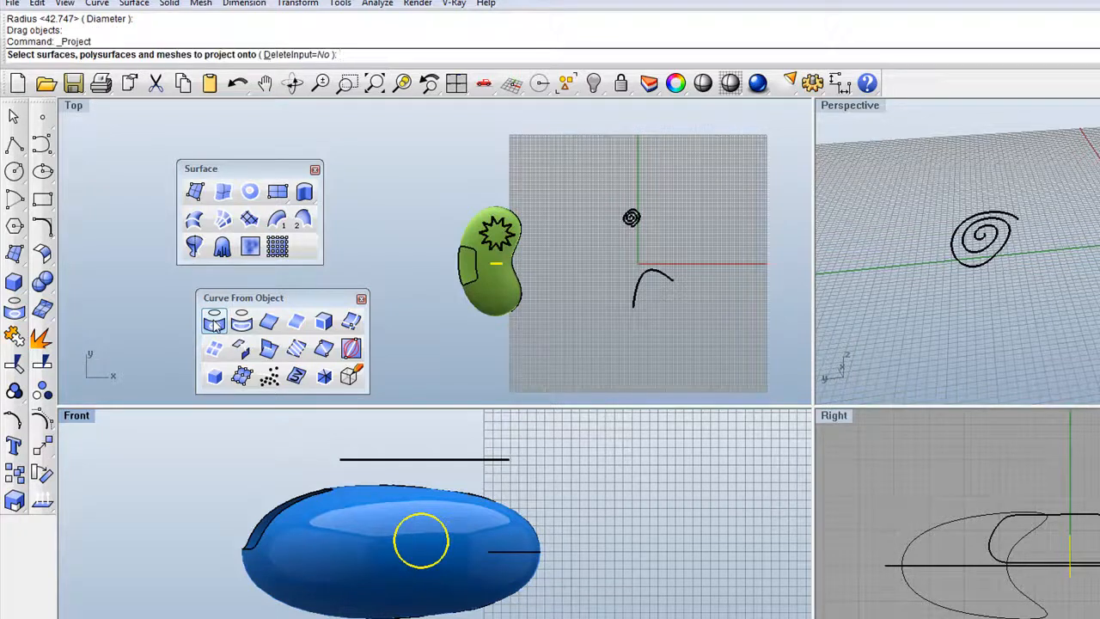
click(371, 501)
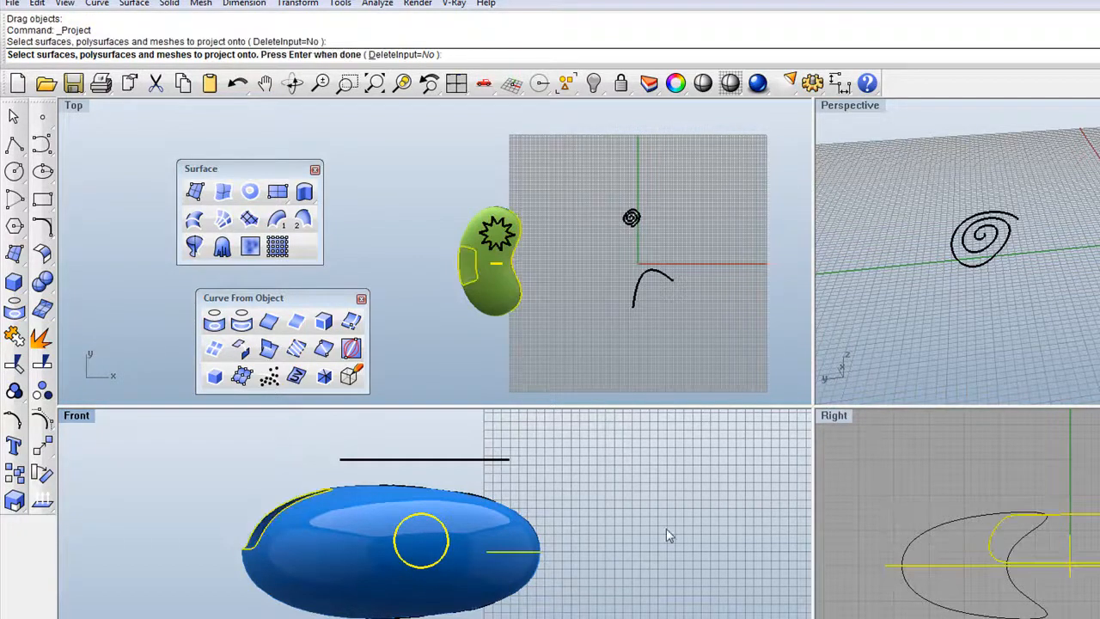
key(Return)
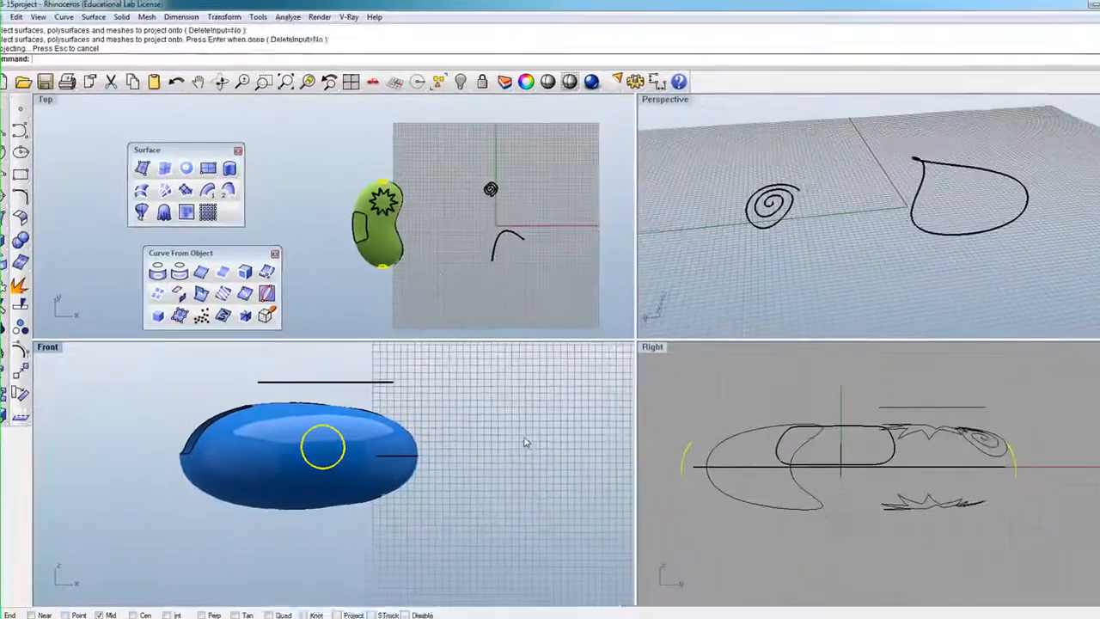
Hide the flat star curve above the bean.
scroll(370, 263, up, 4)
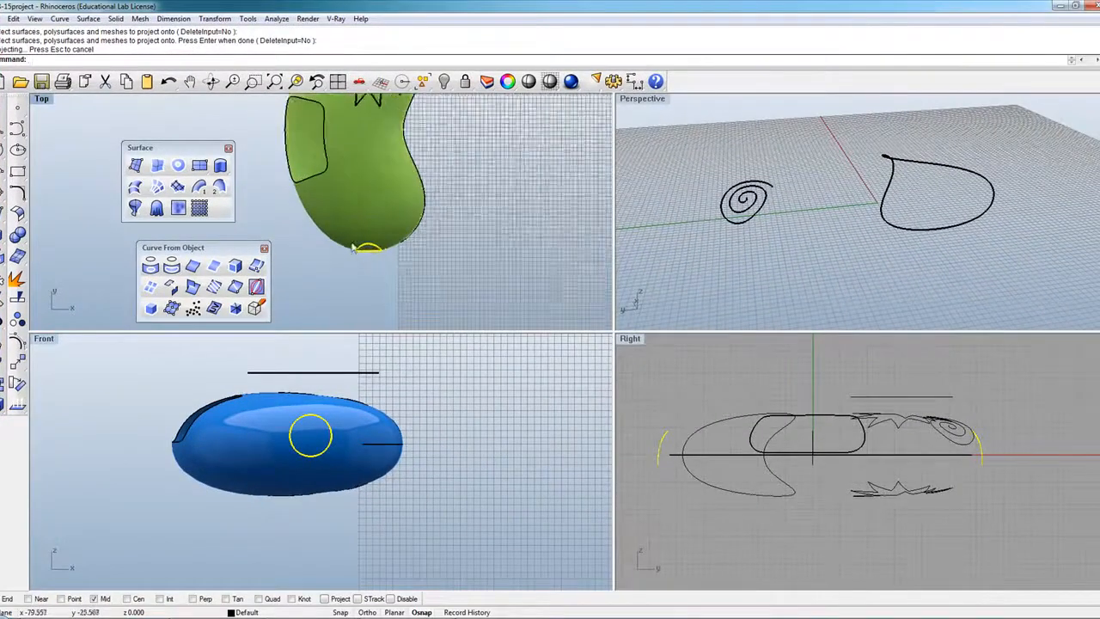
scroll(380, 256, down, 4)
scroll(368, 265, up, 4)
scroll(549, 362, down, 5)
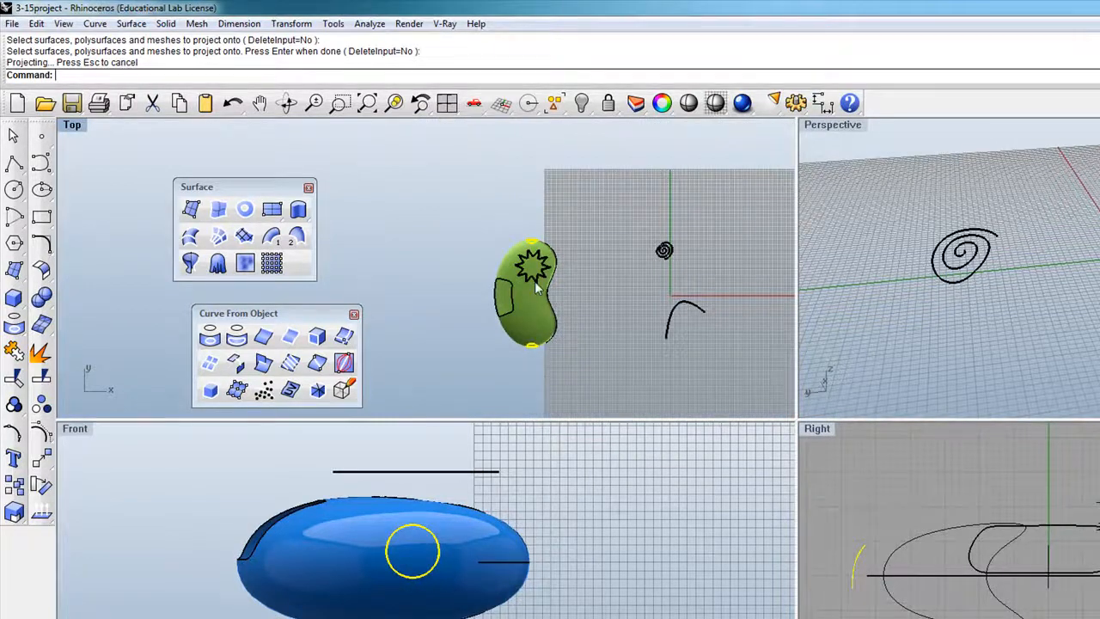
scroll(528, 291, up, 1)
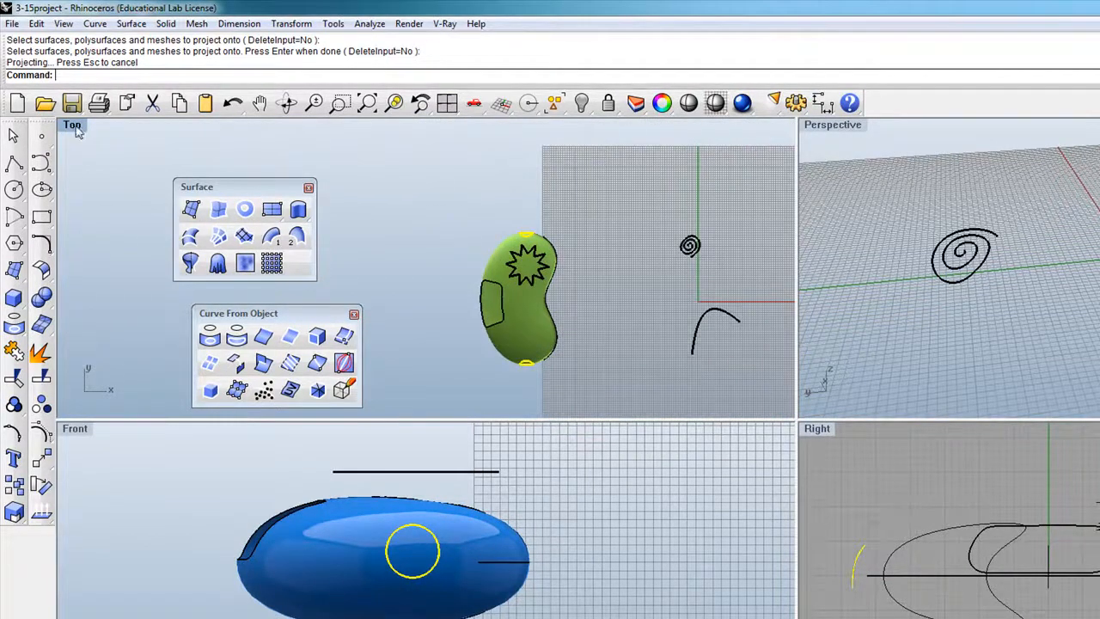
scroll(946, 253, down, 8)
scroll(1036, 296, up, 7)
scroll(1002, 282, down, 1)
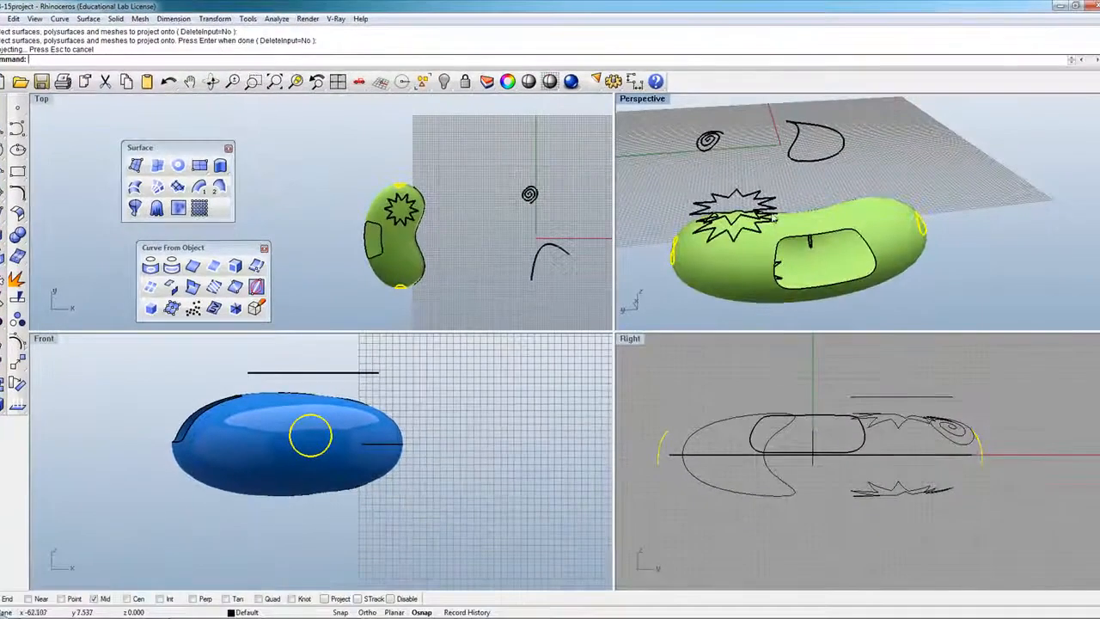
click(767, 205)
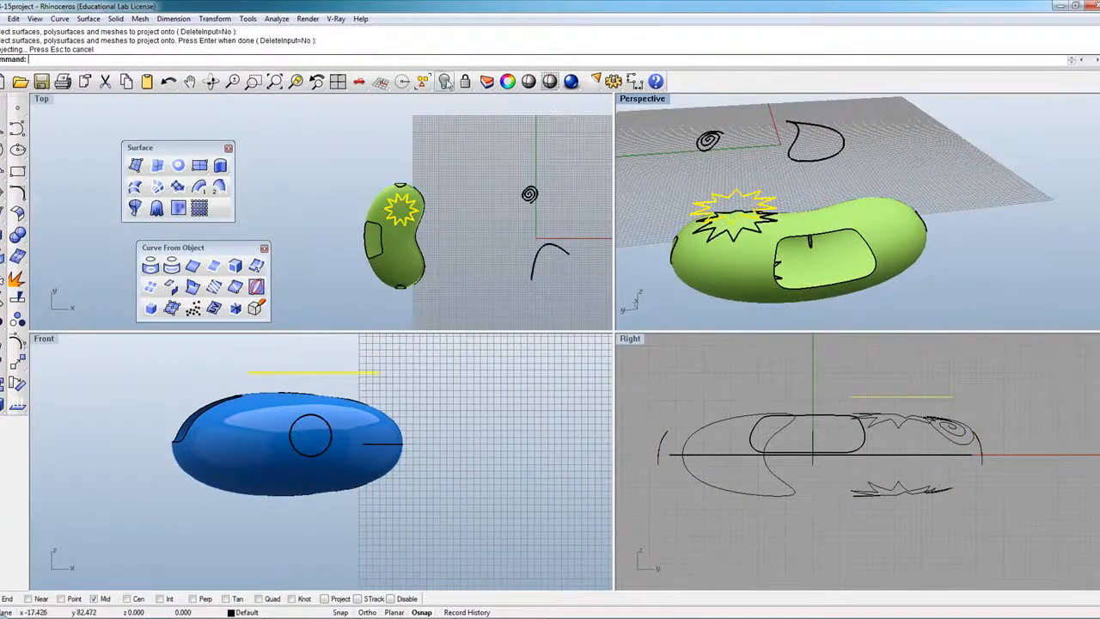
click(445, 81)
Orbit and pan the Perspective view to look down on the bean's projected curves.
click(211, 80)
drag(826, 223, 799, 199)
scroll(828, 301, up, 5)
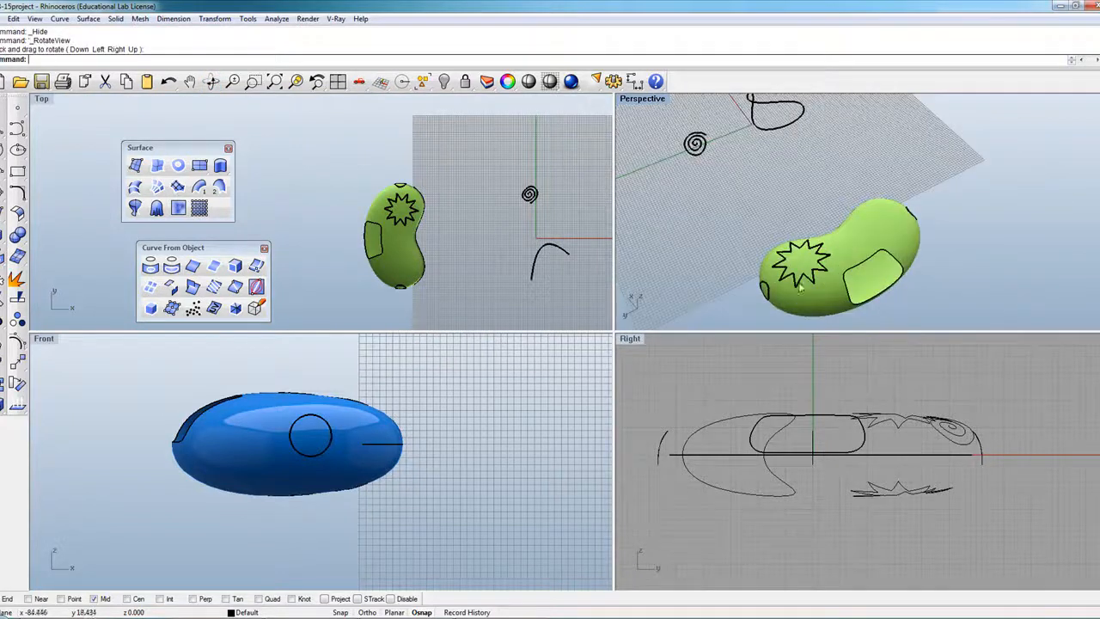
click(212, 81)
drag(855, 260, 839, 246)
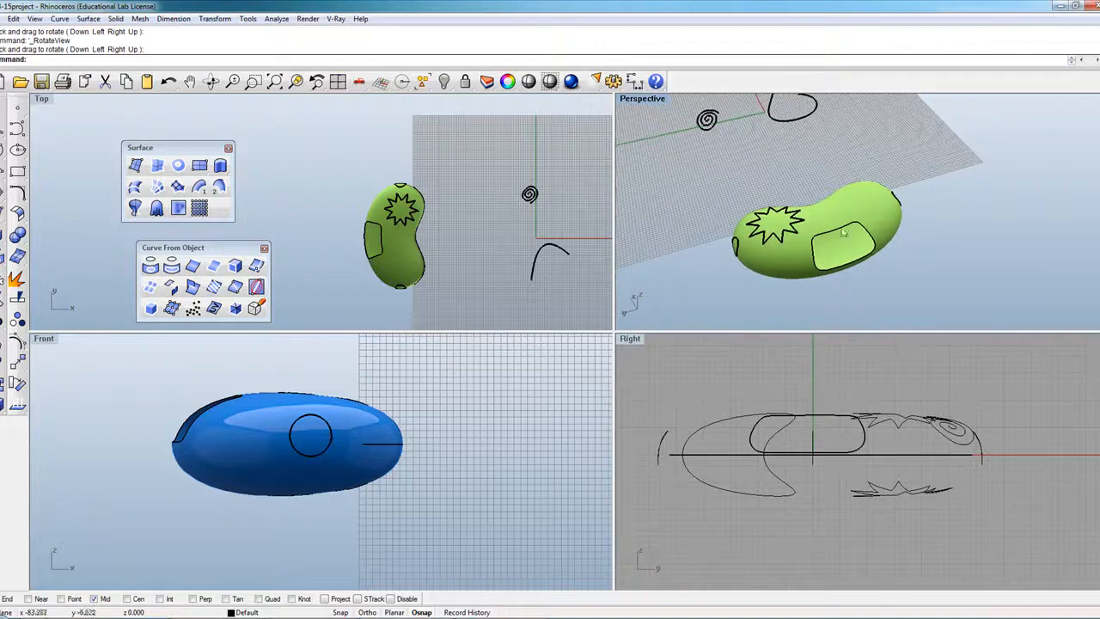
click(211, 81)
drag(670, 180, 739, 206)
mouse_move(841, 209)
mouse_down()
mouse_move(917, 205)
mouse_move(821, 212)
mouse_up()
click(189, 81)
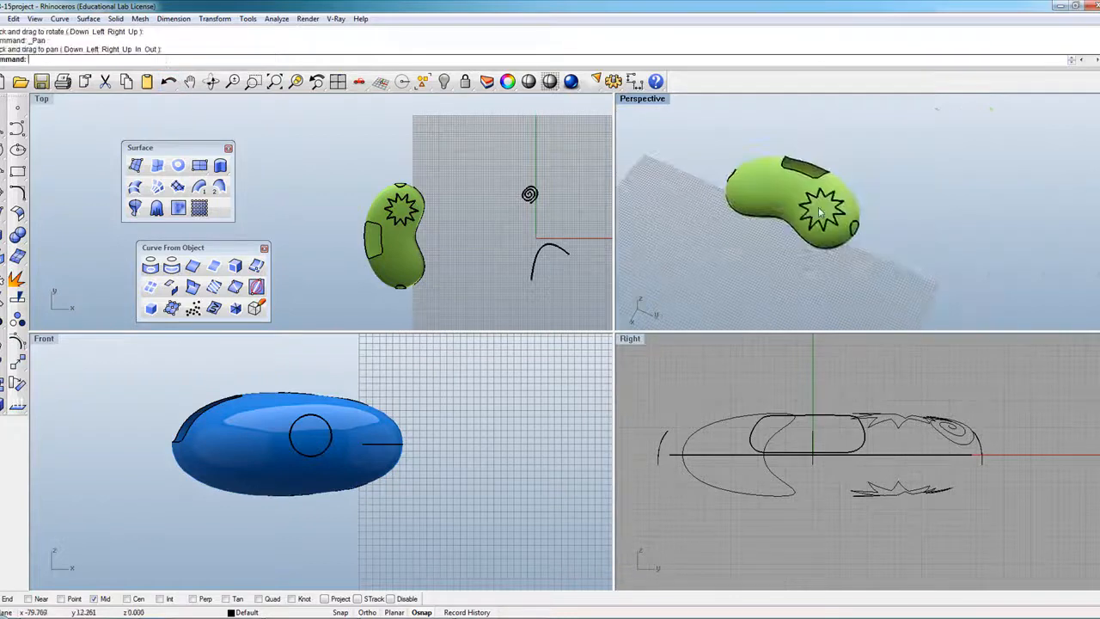
scroll(821, 212, up, 3)
Clear the curve selection and start a Trim on the green surface.
click(864, 185)
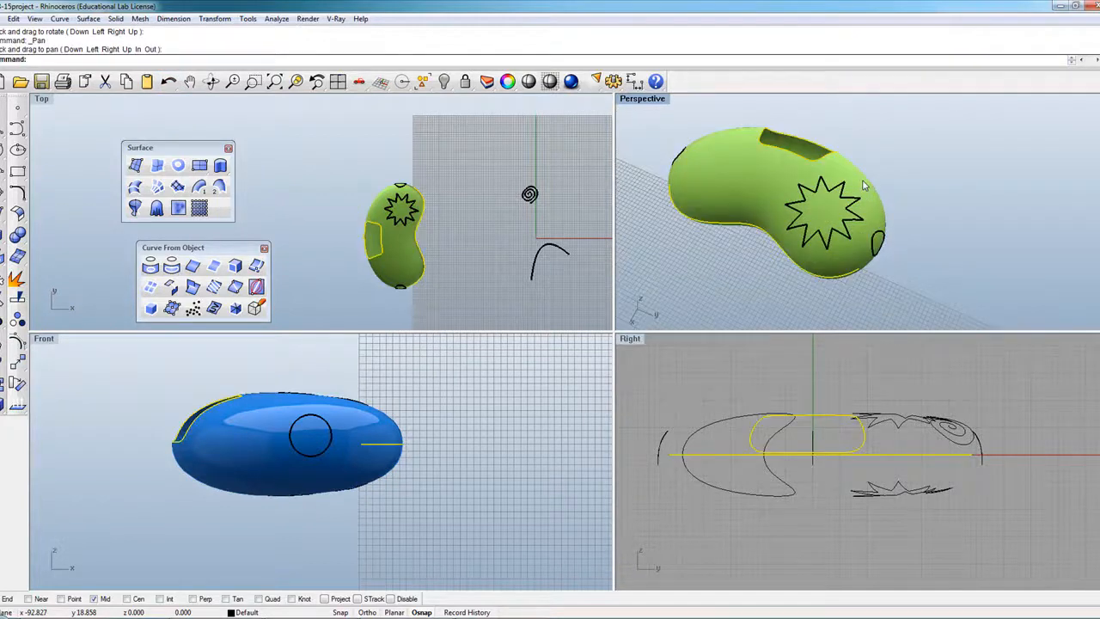
click(910, 192)
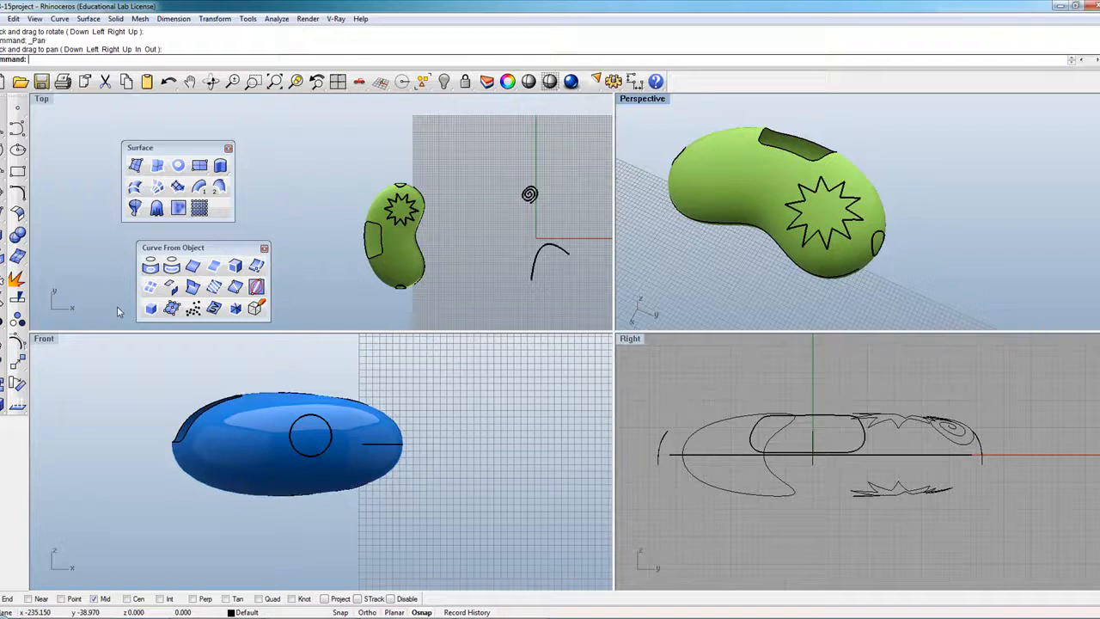
click(3, 298)
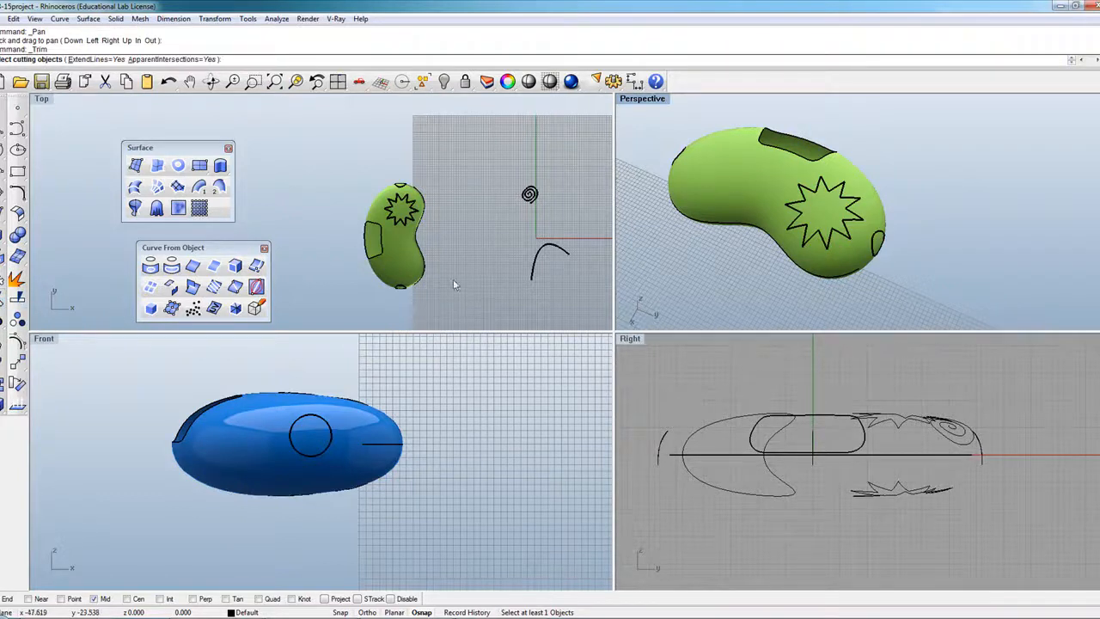
Trim the green surface inside the star, using the star curve as the cutter.
click(847, 201)
click(881, 229)
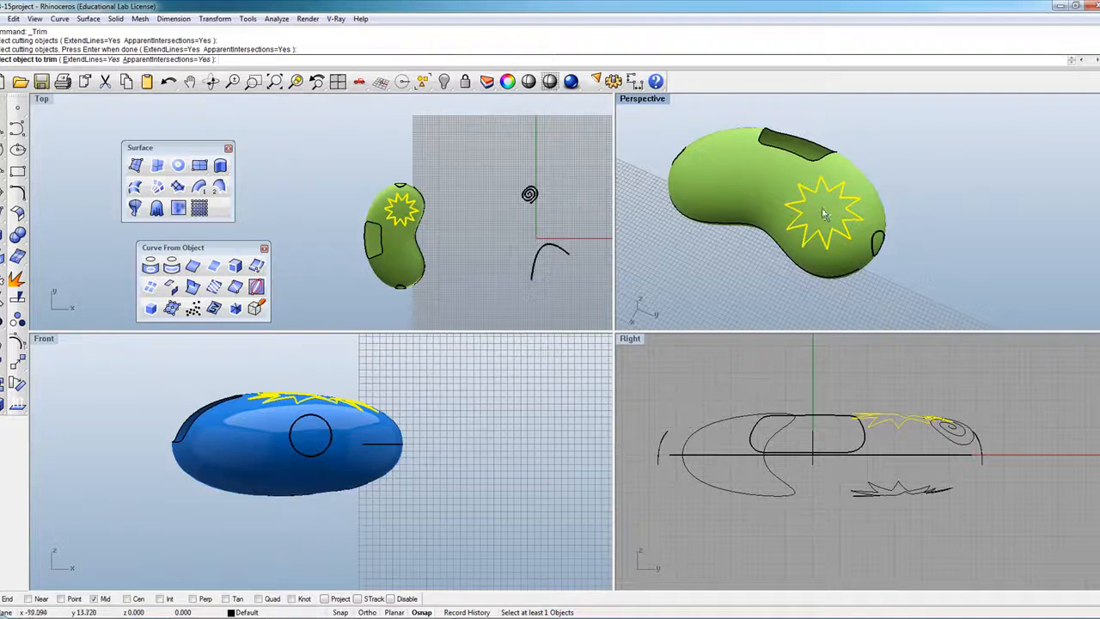
click(825, 220)
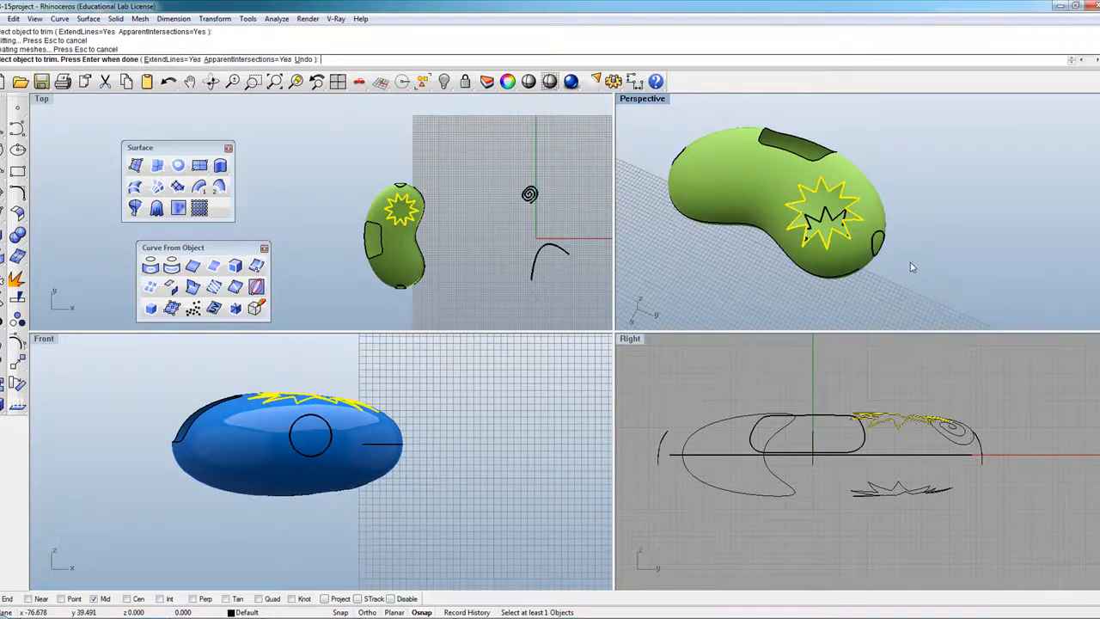
key(Return)
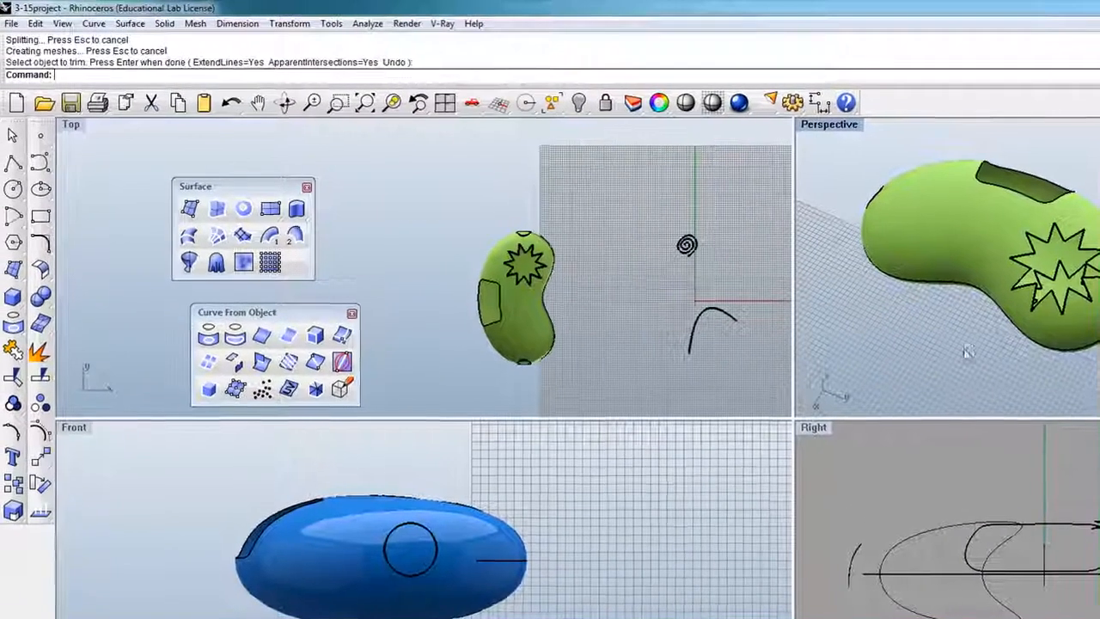
click(287, 102)
drag(1007, 342, 1037, 220)
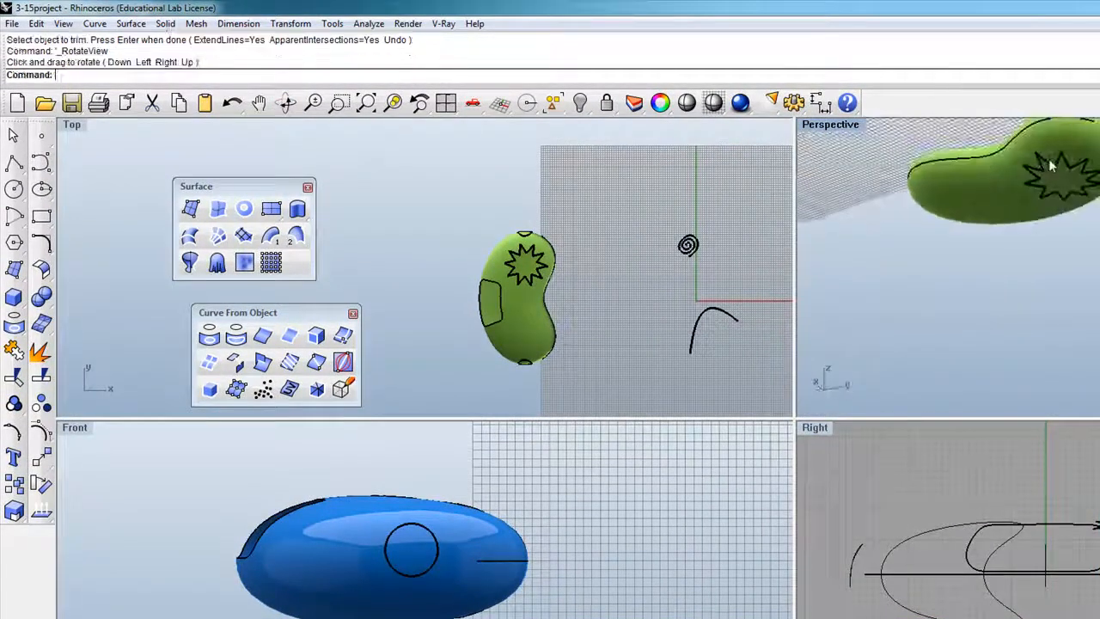
scroll(1050, 161, up, 6)
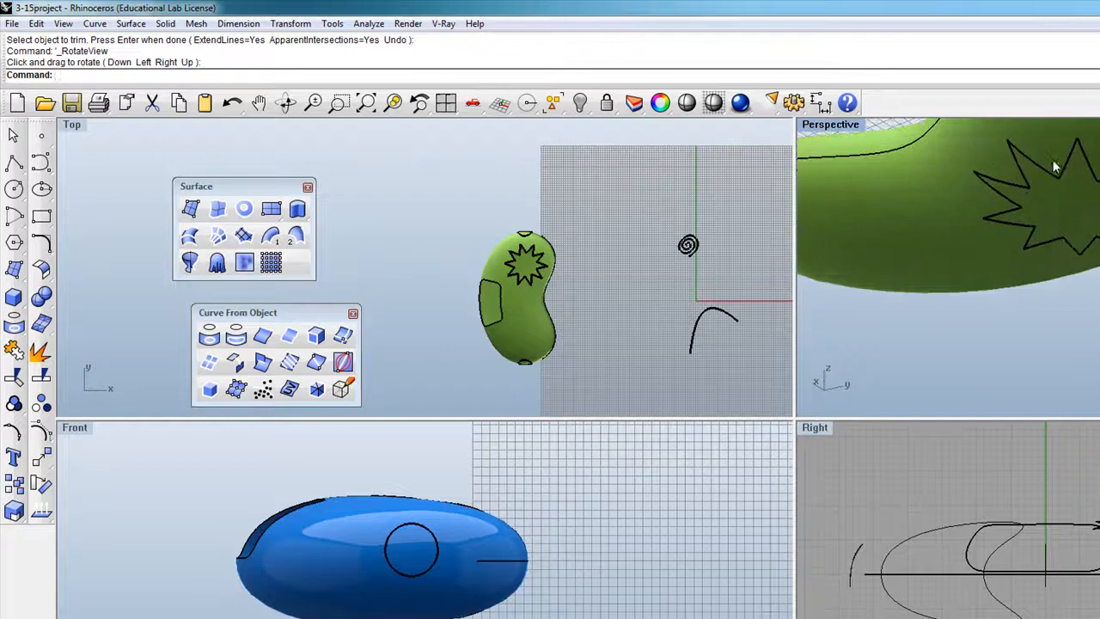
Run Trim again with the star curve to remove the remaining surface inside the star.
click(13, 378)
click(14, 378)
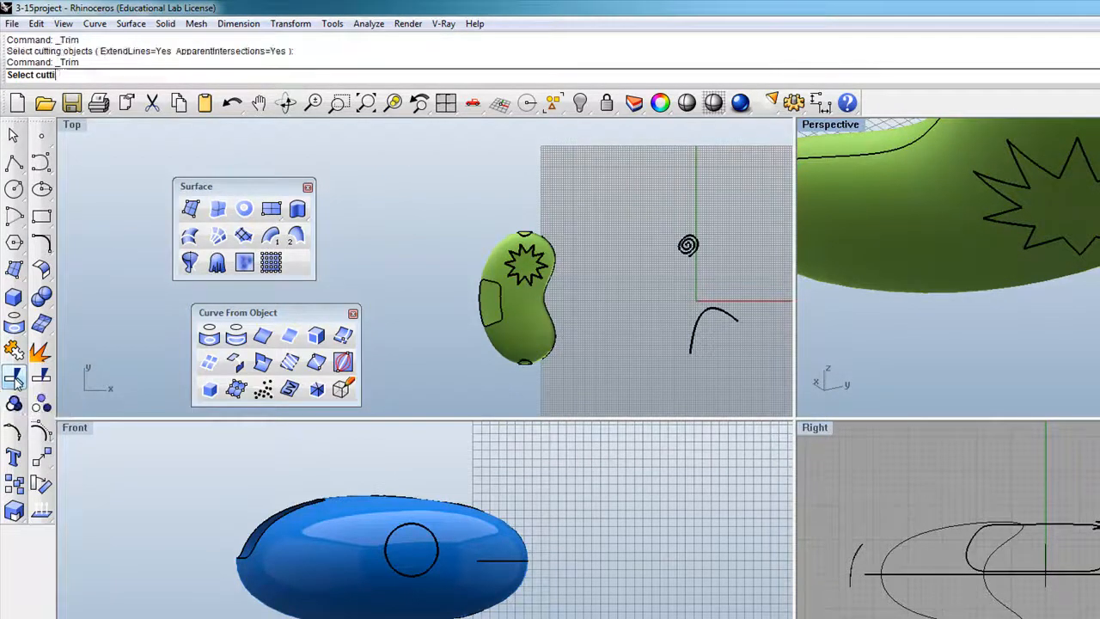
click(905, 149)
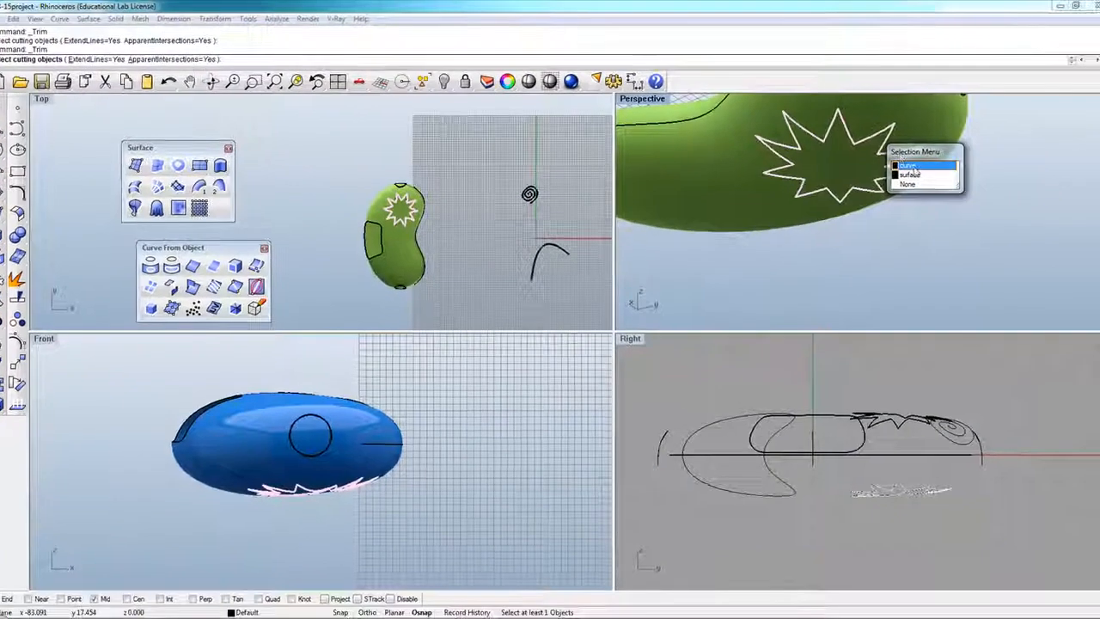
click(913, 165)
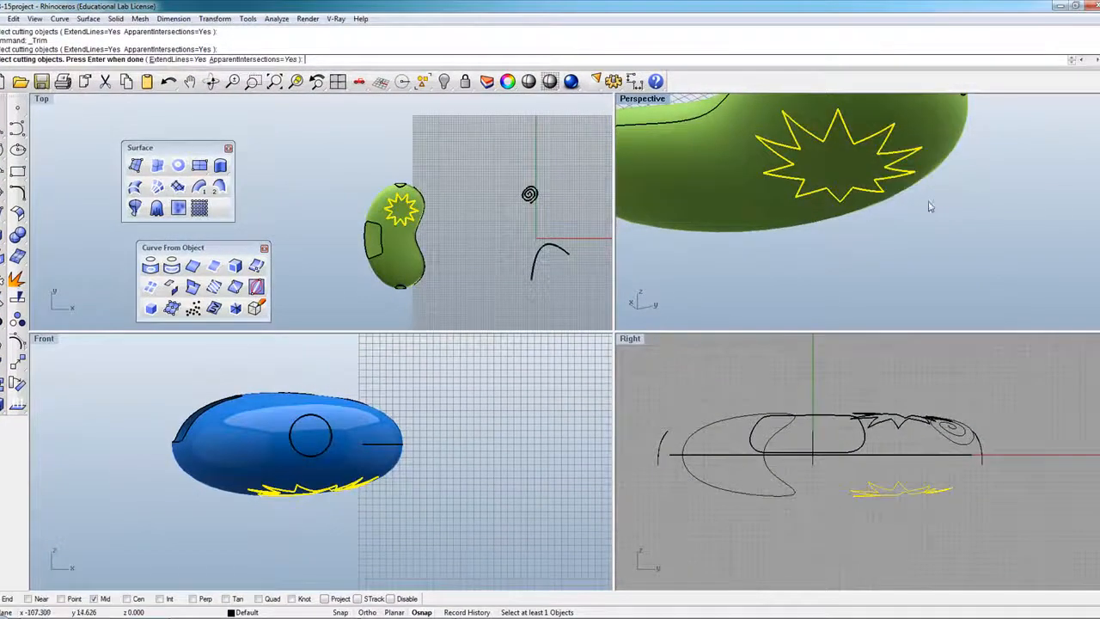
key(Return)
click(838, 164)
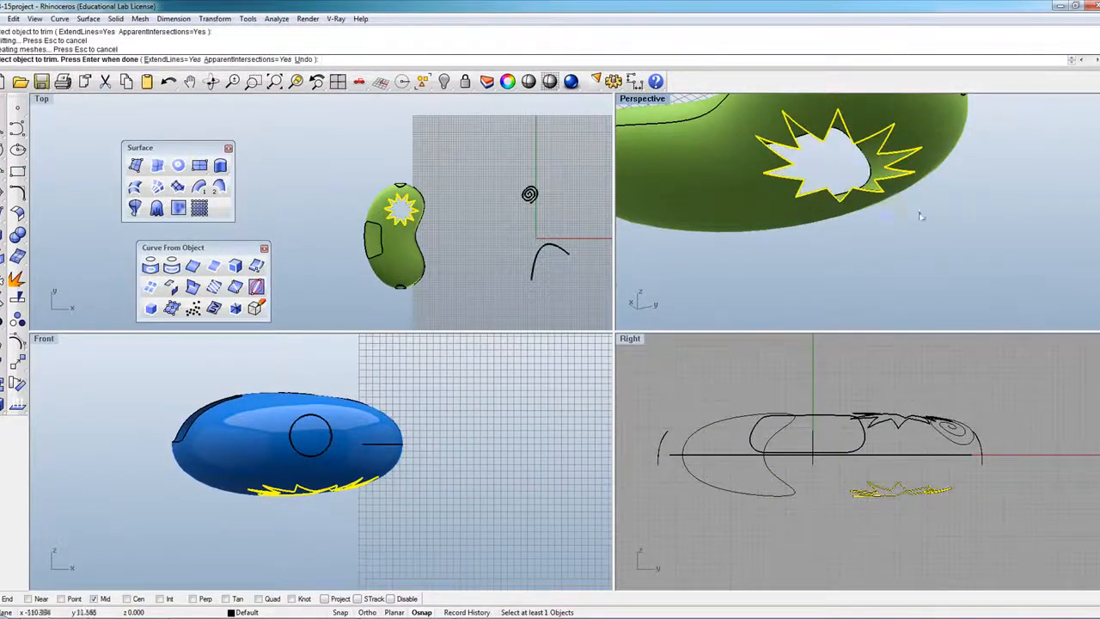
key(Return)
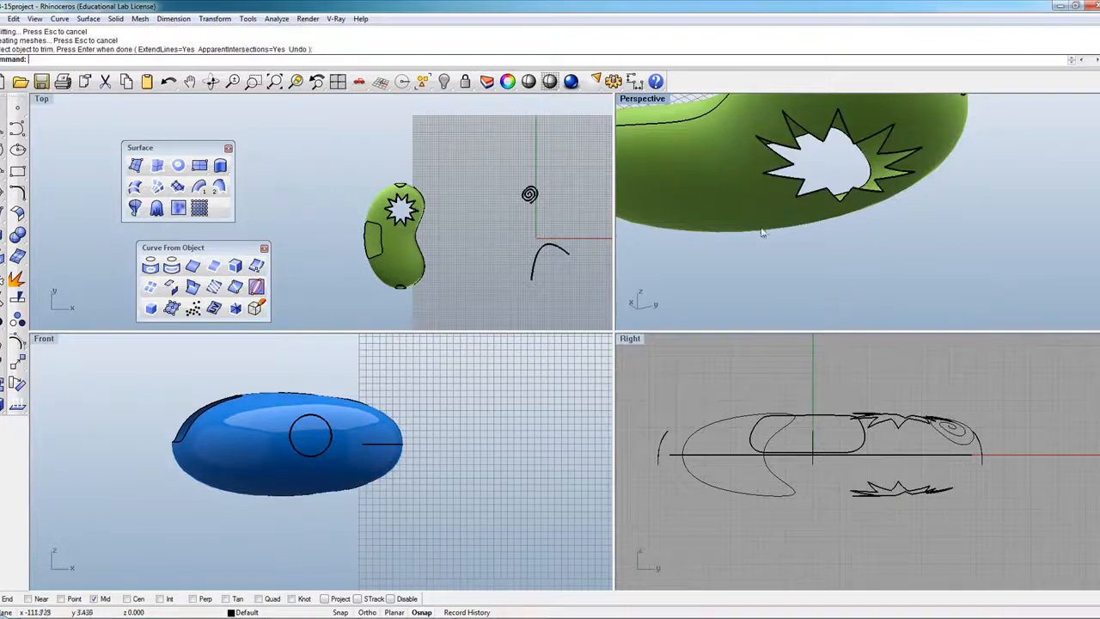
scroll(920, 218, down, 3)
click(210, 80)
Move the floating panel aside and delete the first stray circle overlapping the bean.
drag(714, 151, 820, 251)
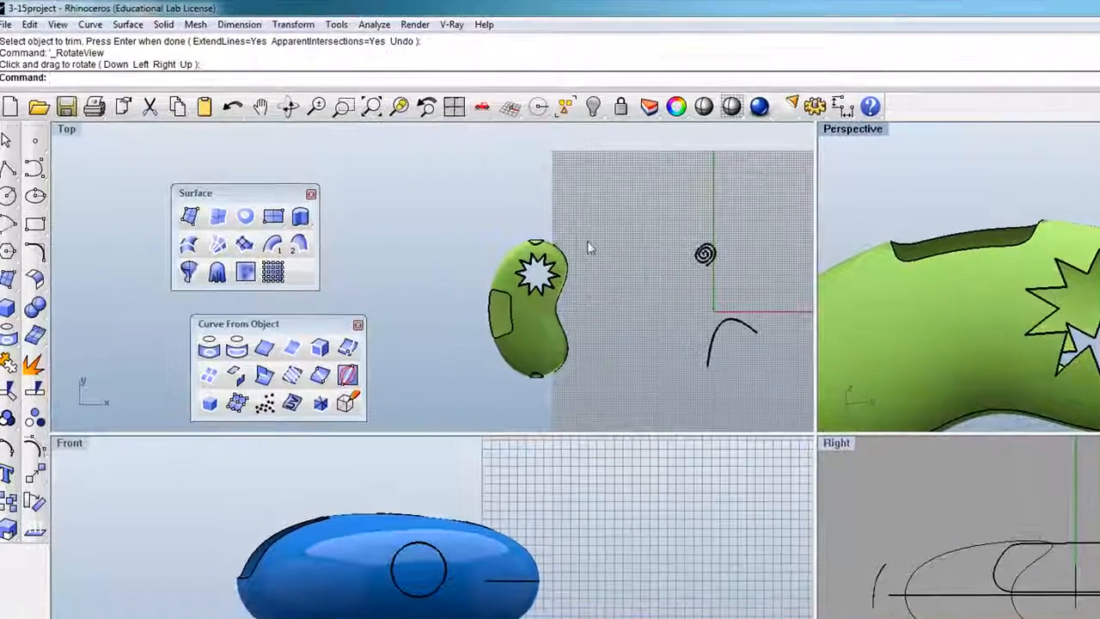
scroll(438, 236, down, 10)
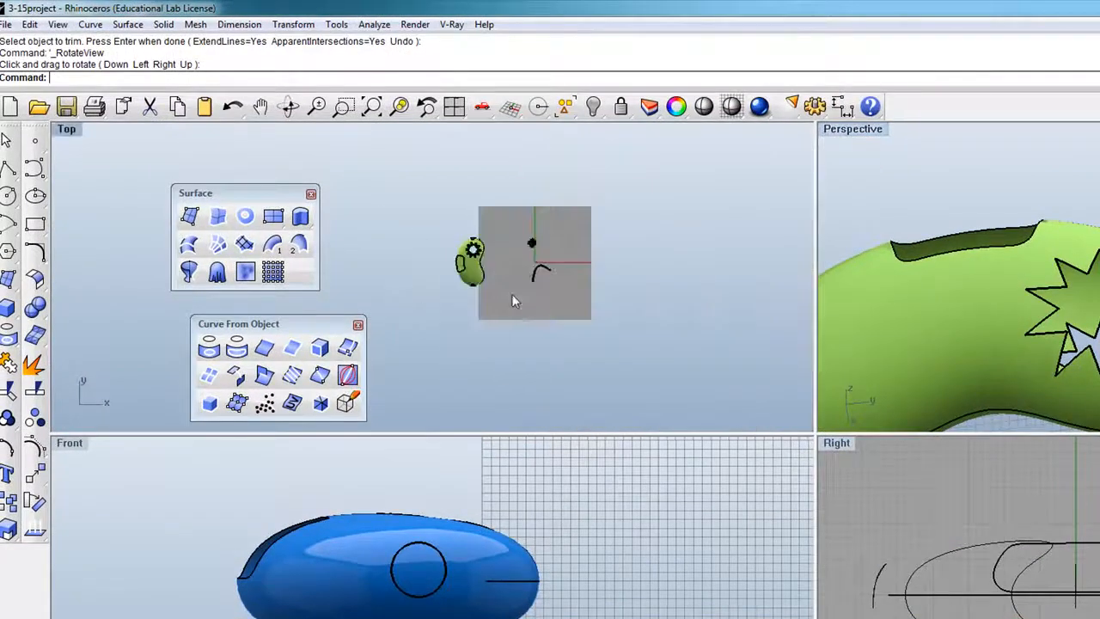
scroll(491, 276, up, 8)
drag(296, 333, 246, 324)
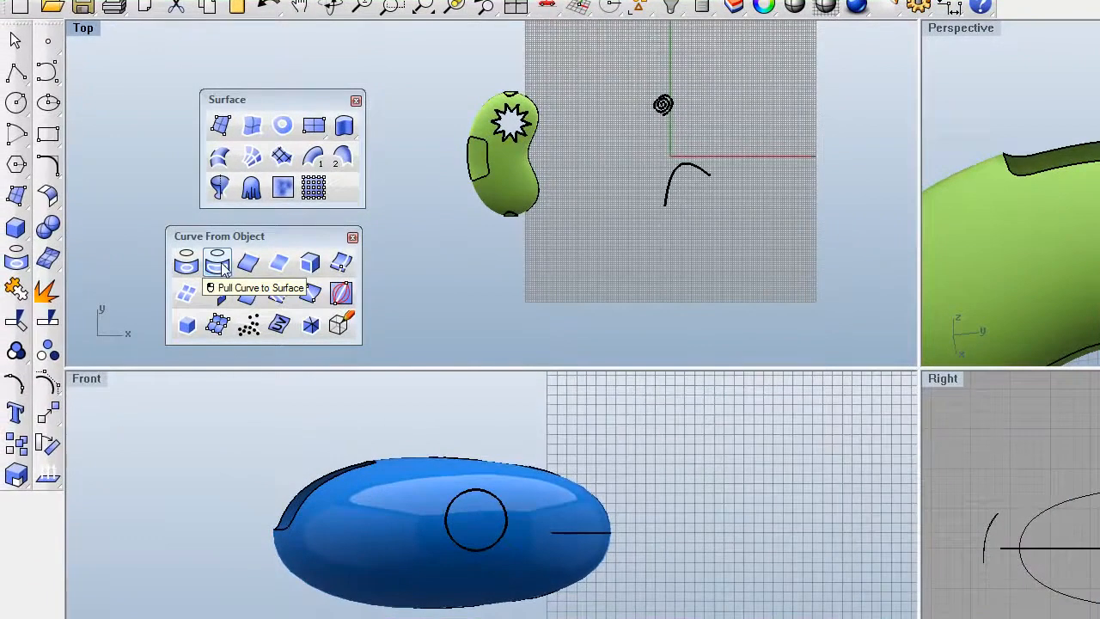
click(511, 529)
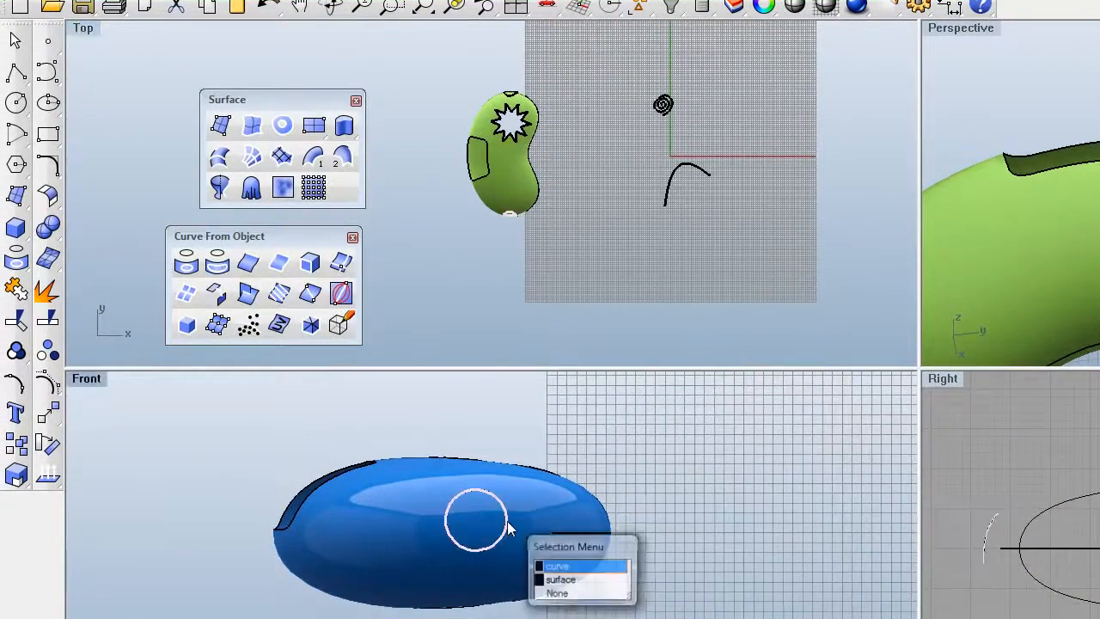
click(557, 566)
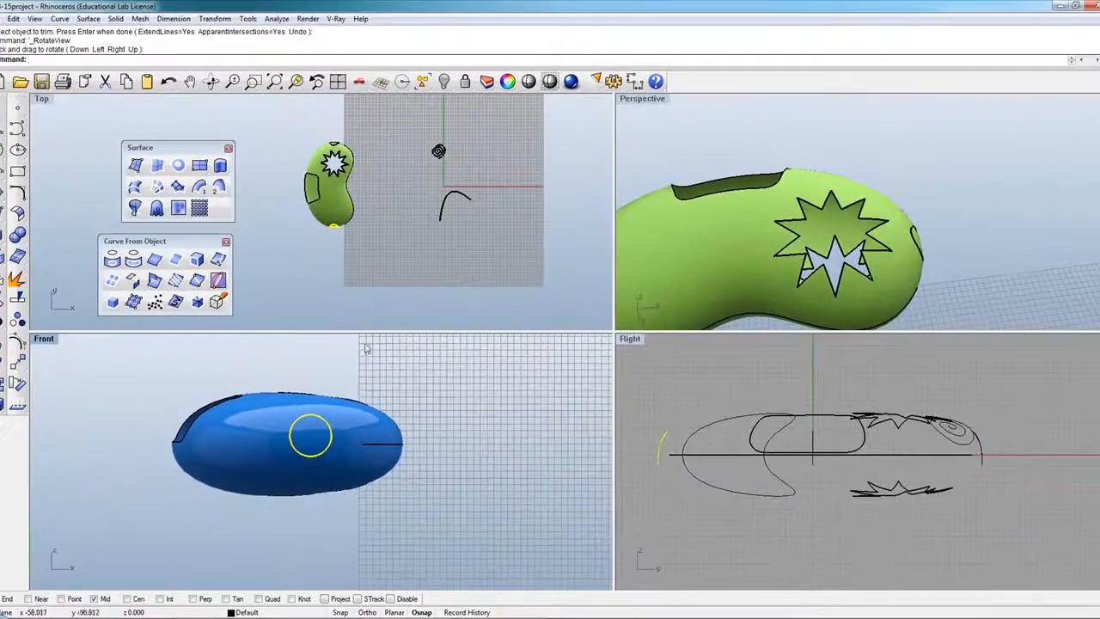
scroll(553, 409, down, 5)
scroll(464, 385, up, 3)
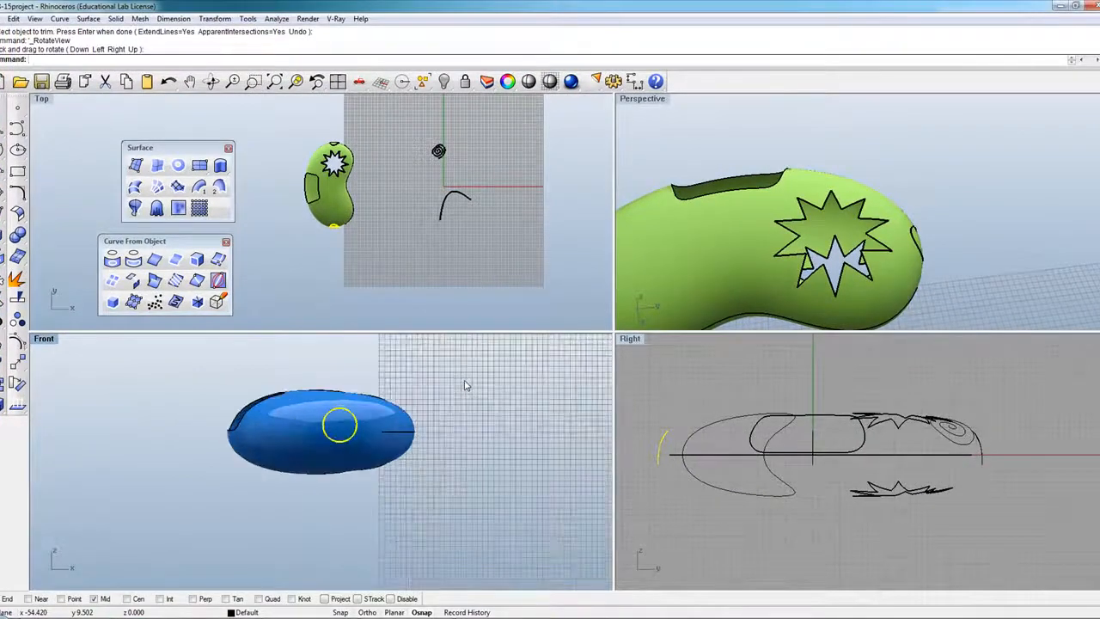
key(Delete)
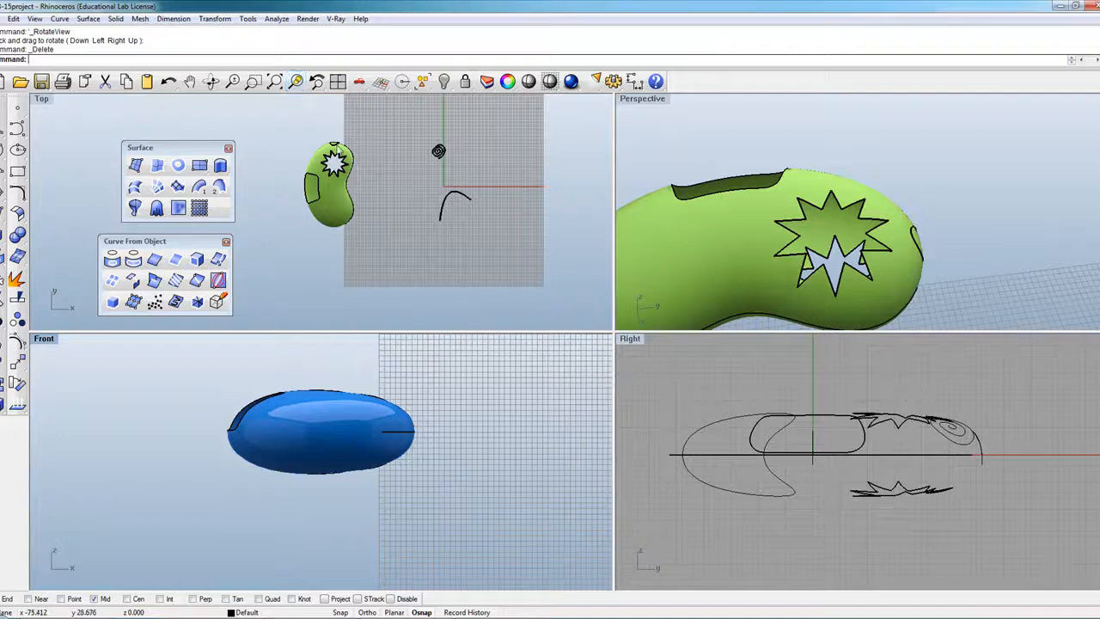
Delete the second stray overlapping curve, then clear the selection.
click(357, 153)
click(380, 178)
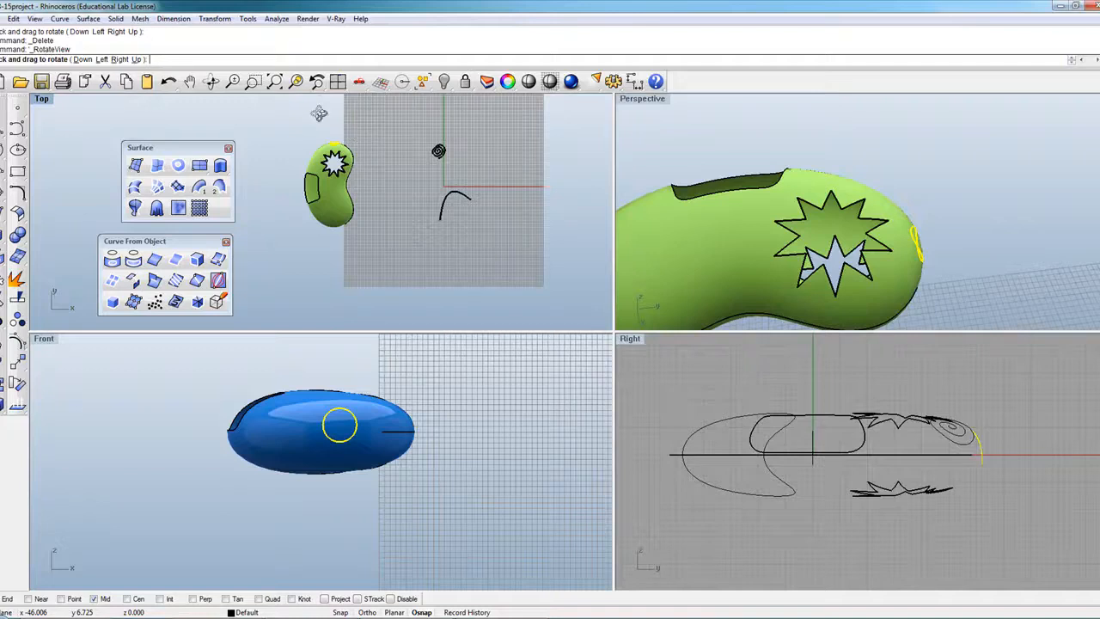
key(Escape)
key(Delete)
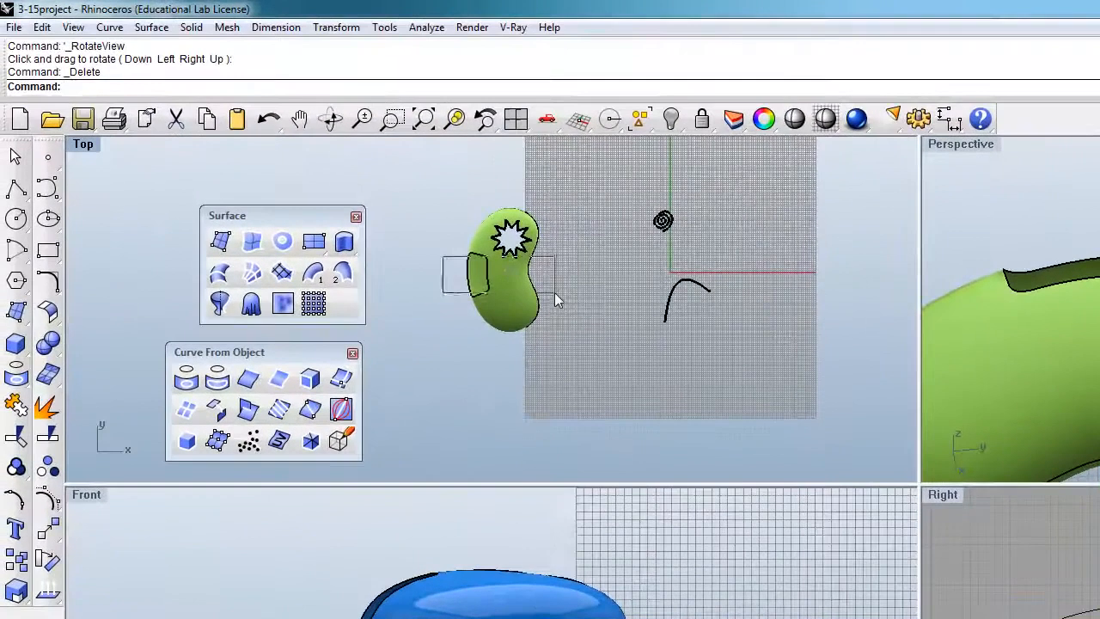
drag(554, 292, 514, 362)
key(Escape)
scroll(524, 354, up, 3)
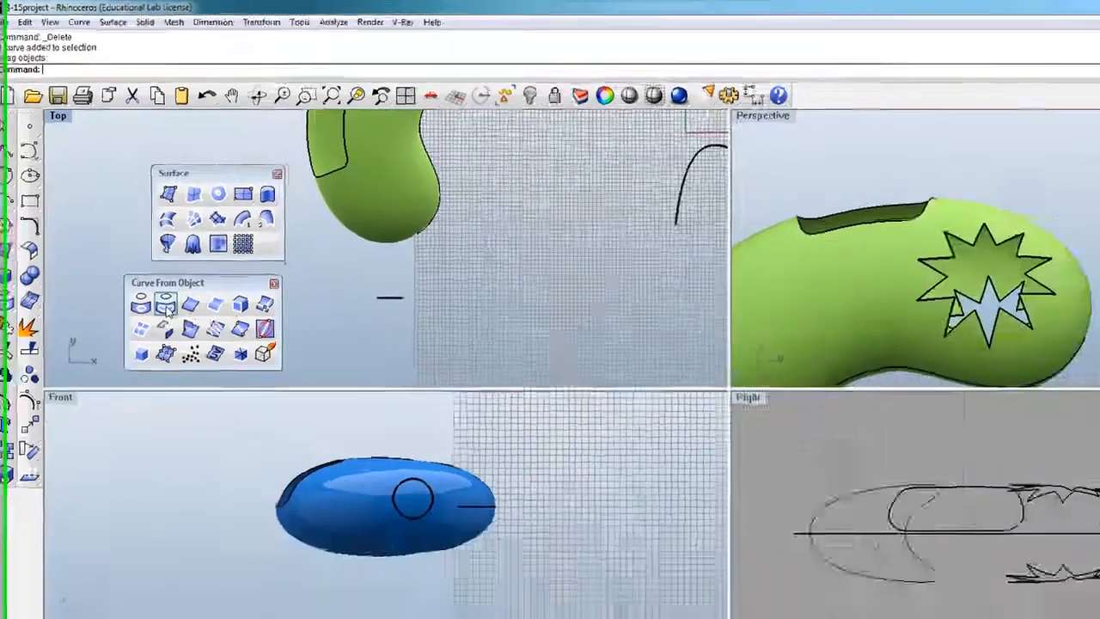
click(218, 383)
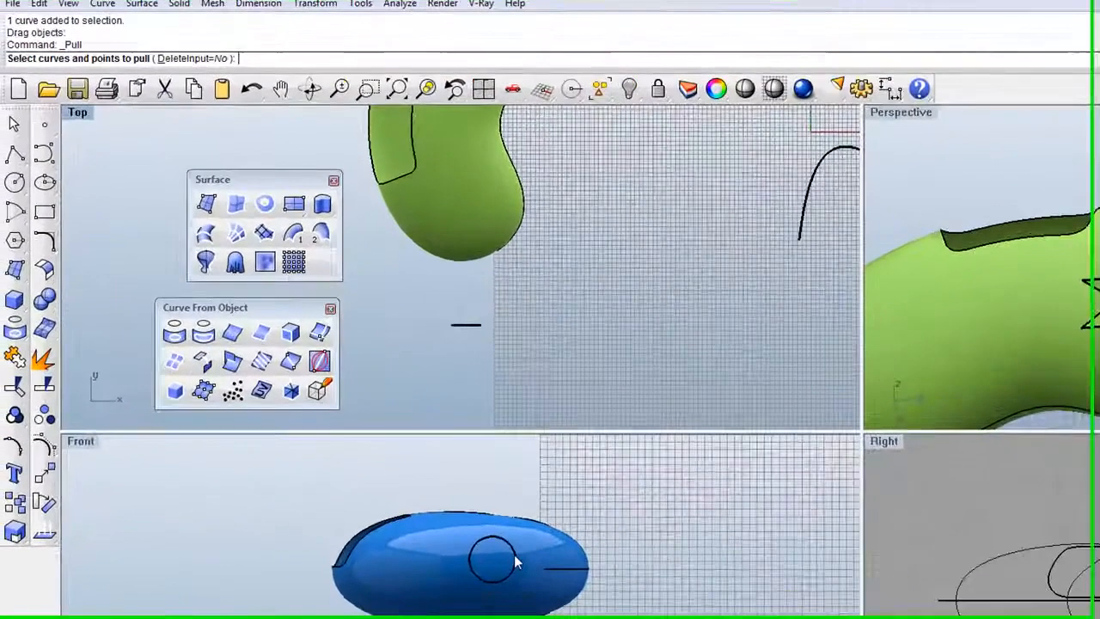
click(361, 427)
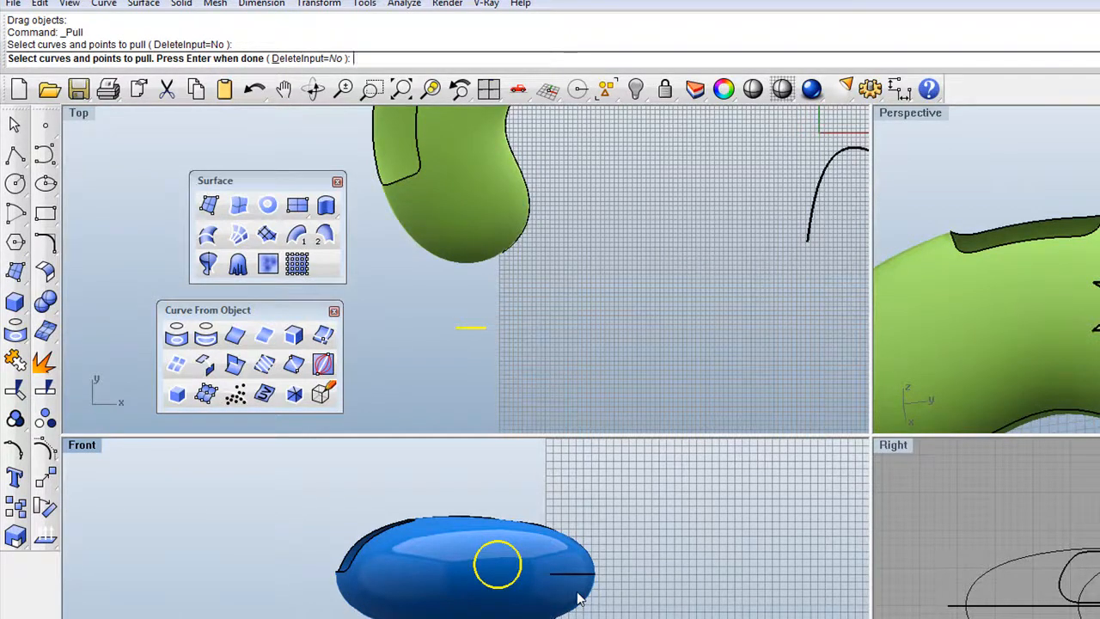
key(Return)
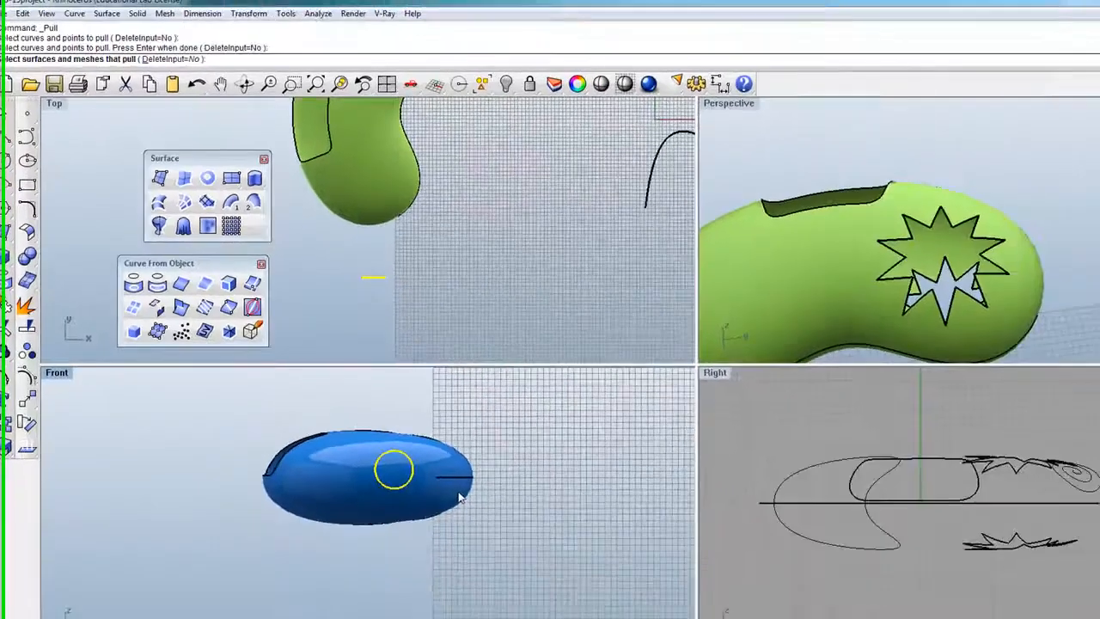
click(539, 553)
click(376, 417)
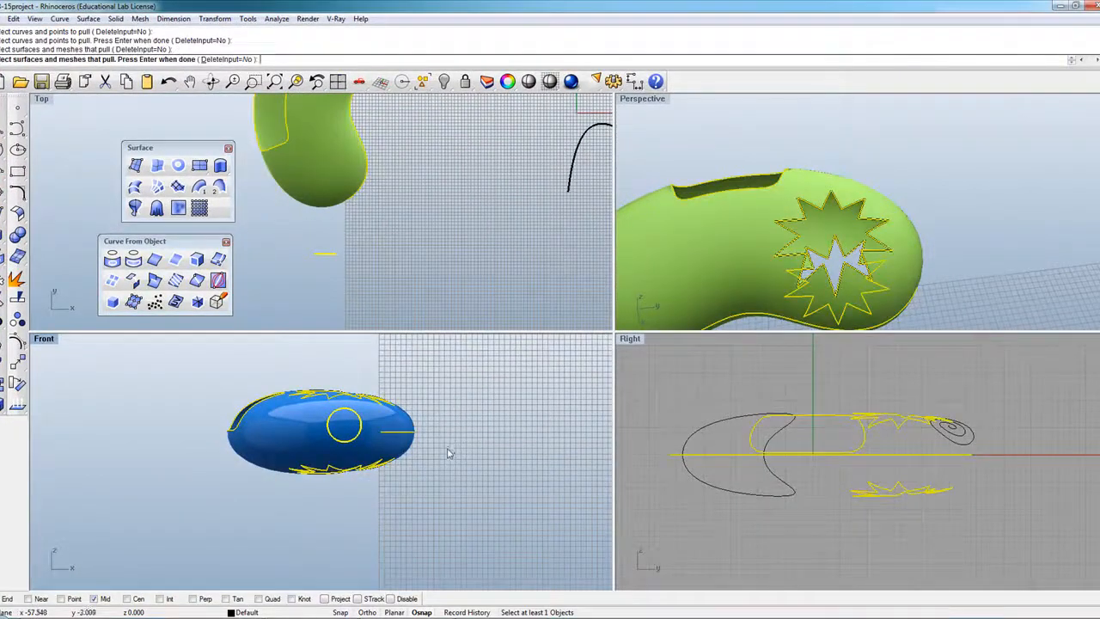
key(Return)
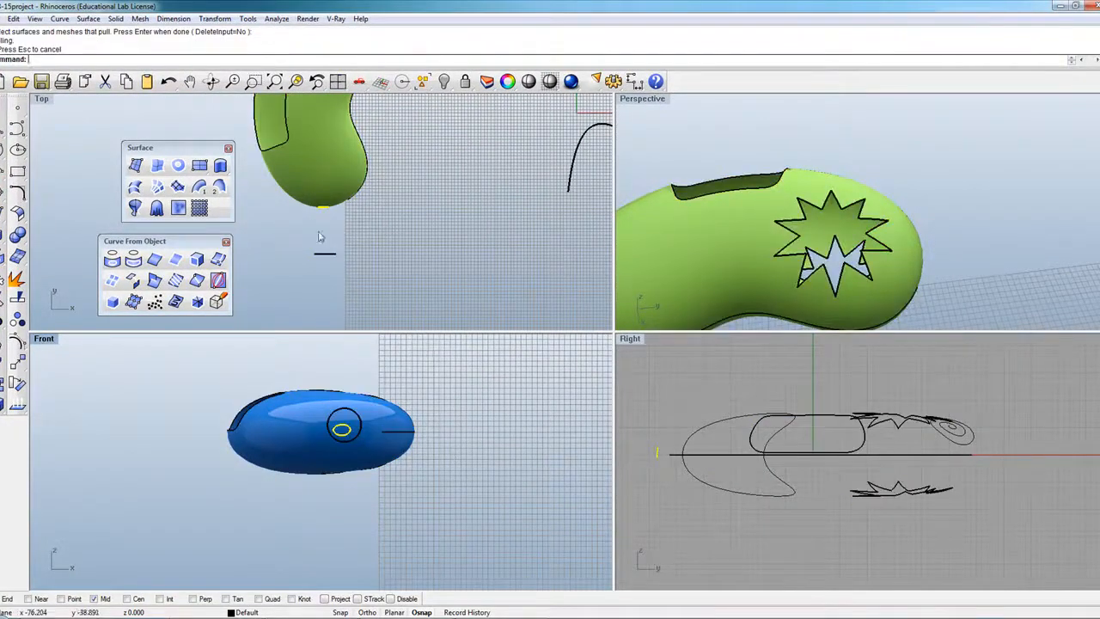
scroll(331, 458, up, 2)
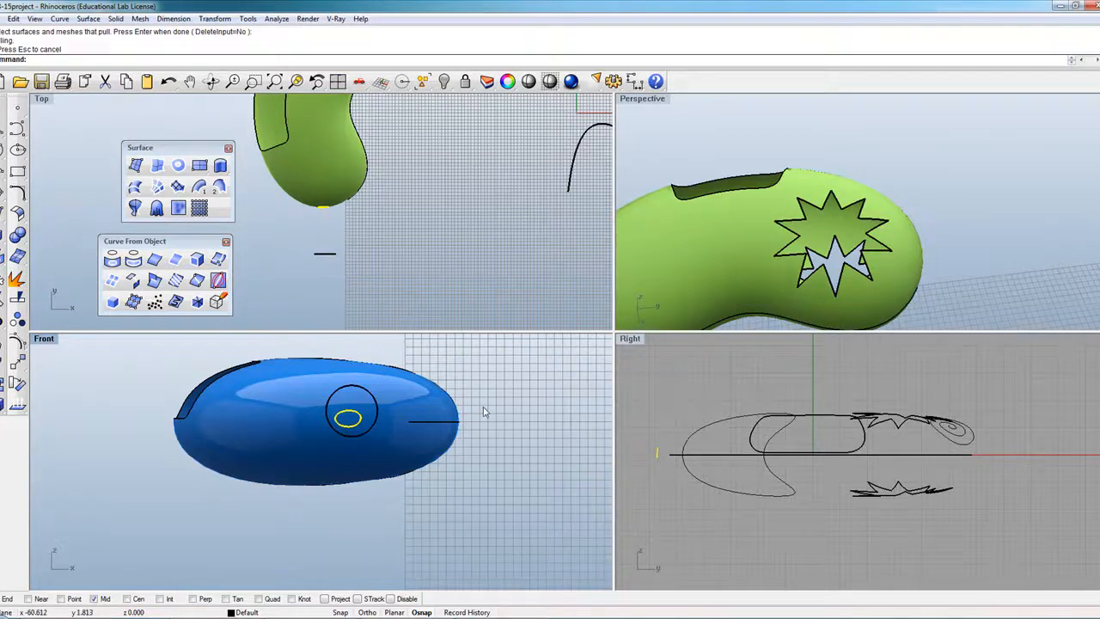
scroll(736, 236, down, 5)
scroll(737, 236, up, 3)
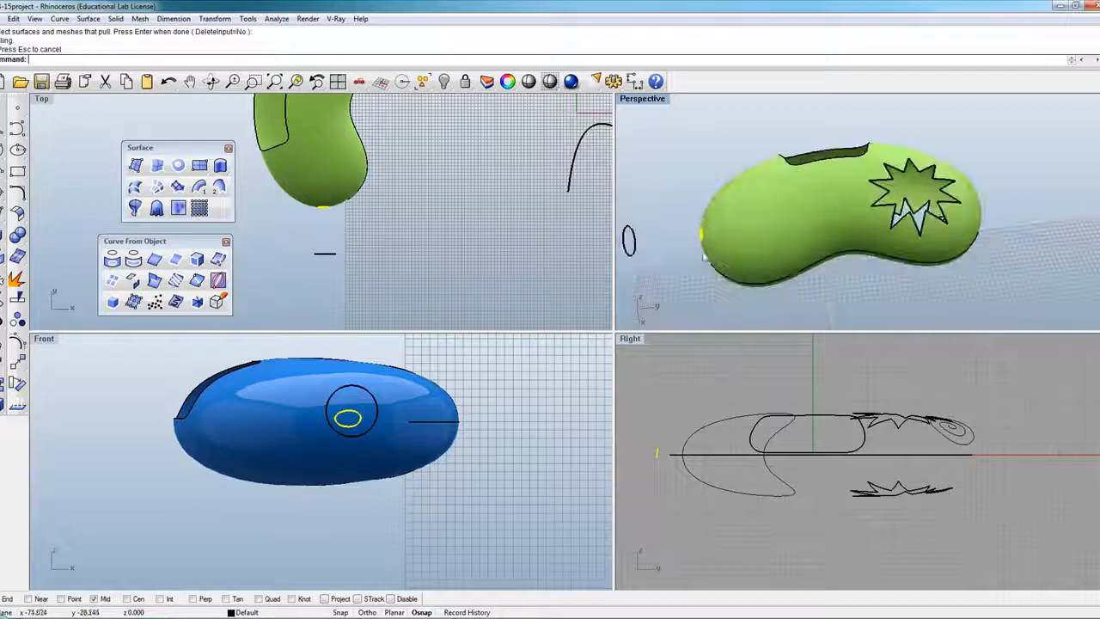
click(210, 80)
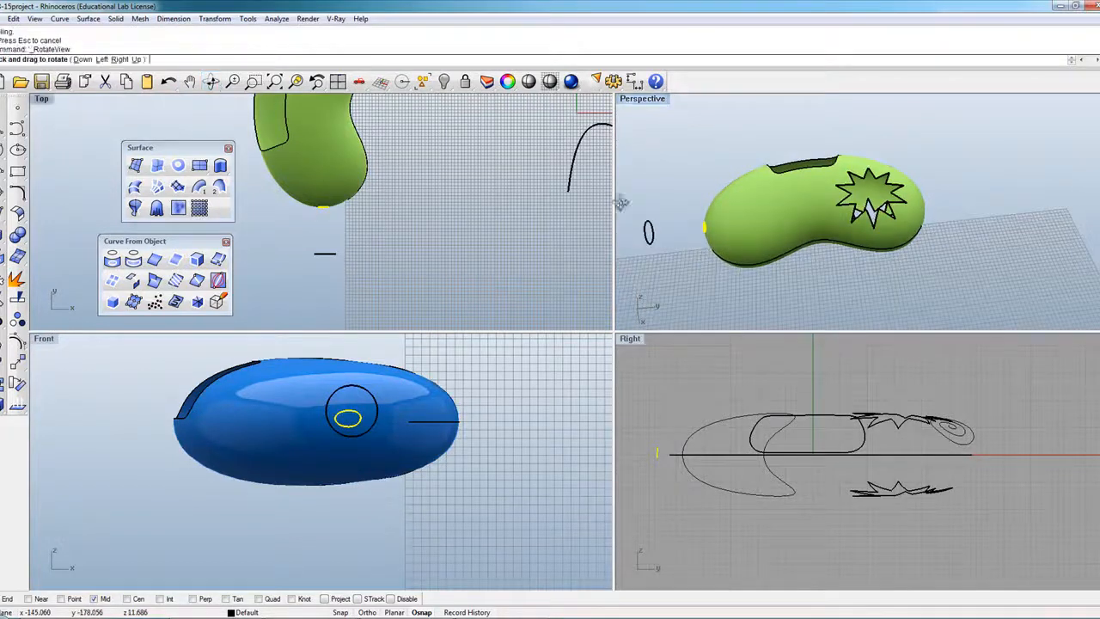
drag(730, 215, 785, 193)
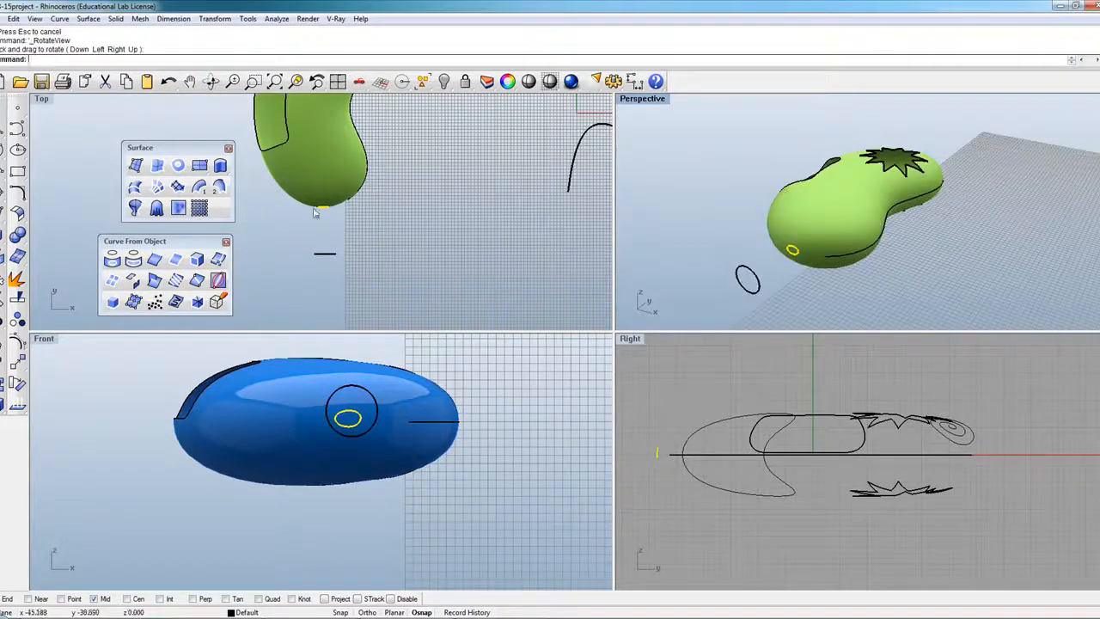
click(360, 492)
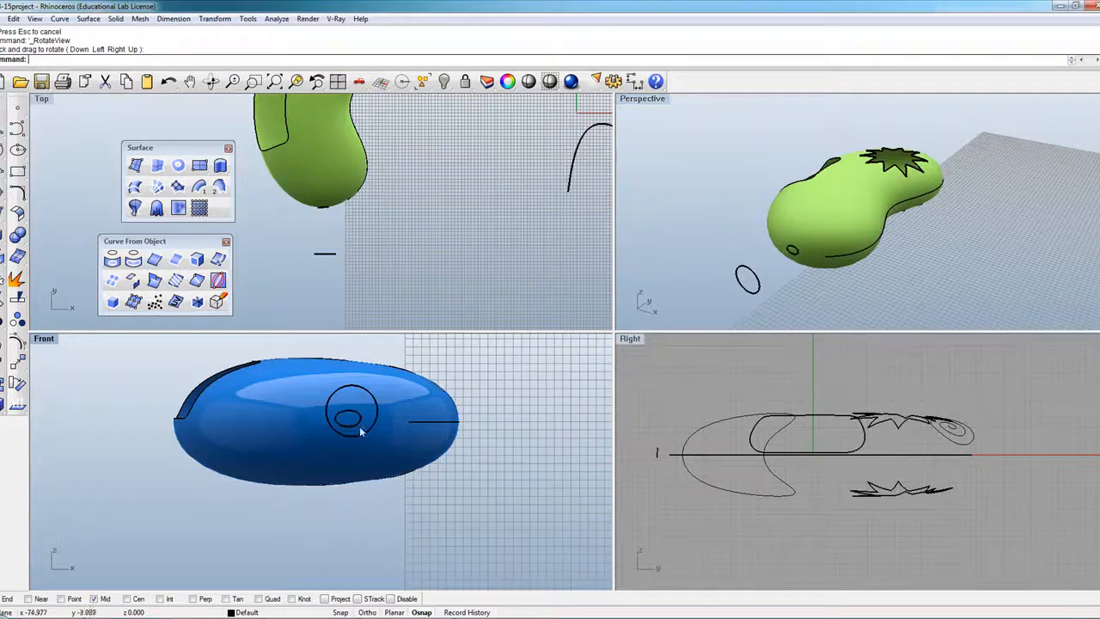
scroll(293, 195, down, 8)
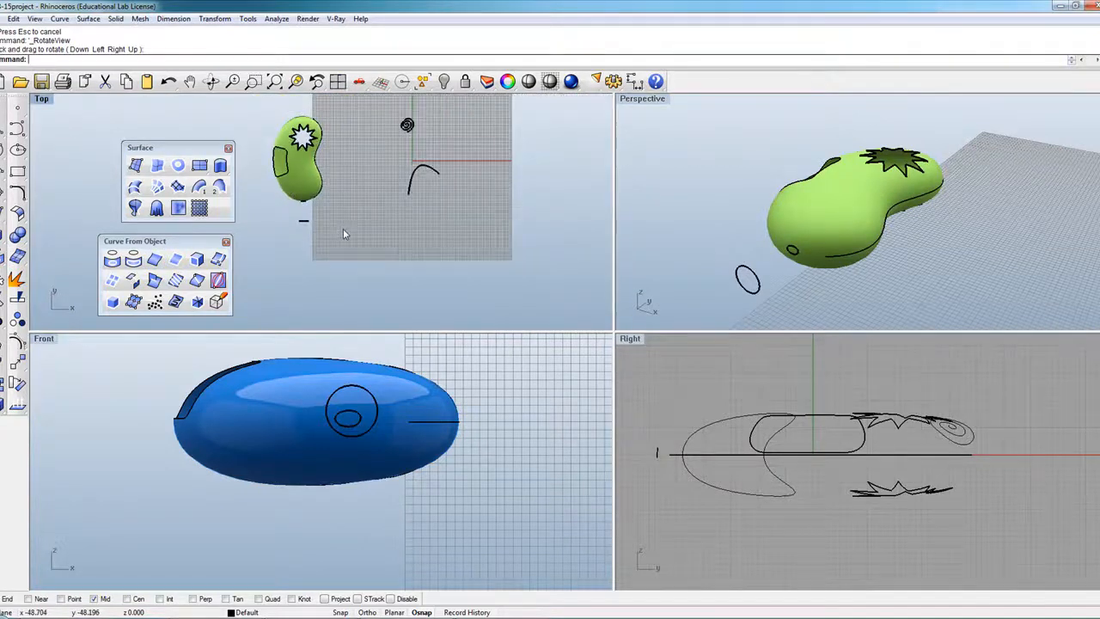
drag(169, 242, 147, 222)
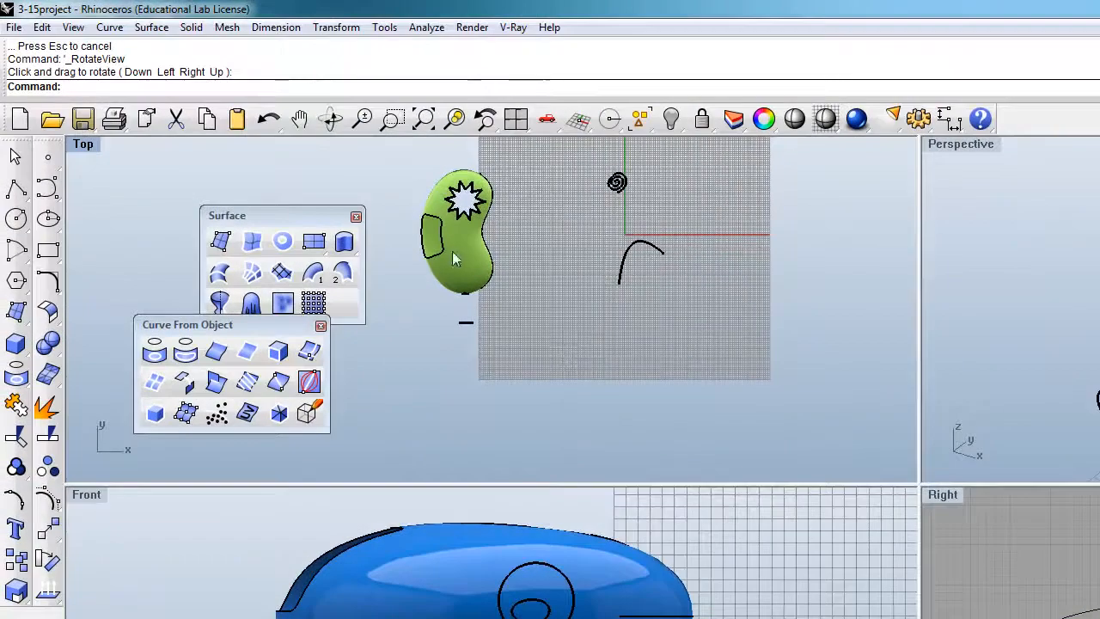
Drag the green bean down and to the right.
click(434, 242)
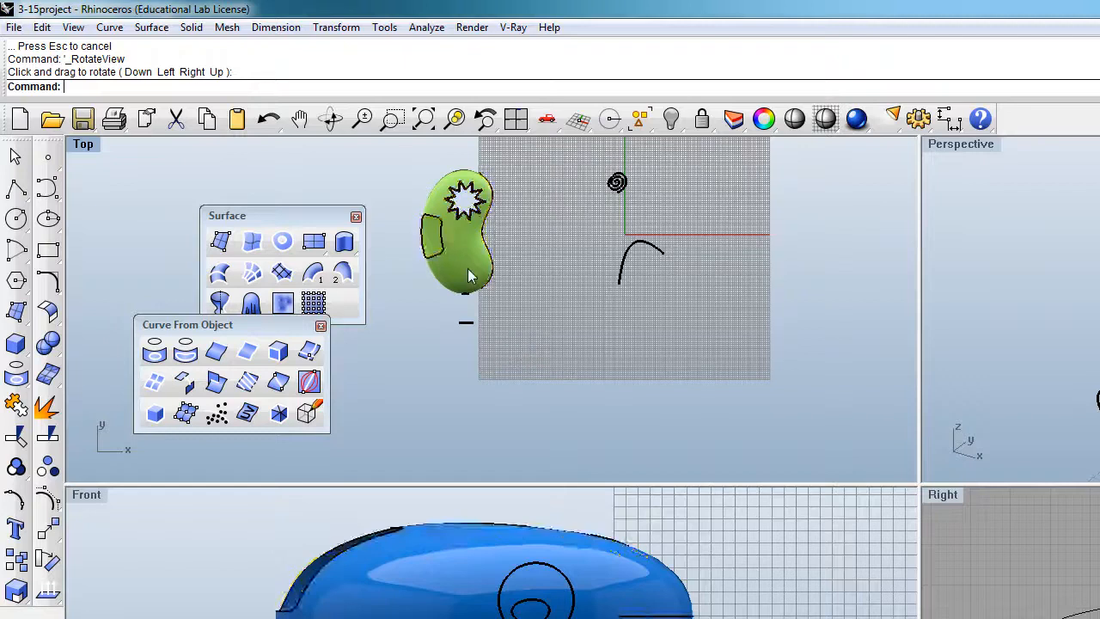
drag(460, 258, 580, 394)
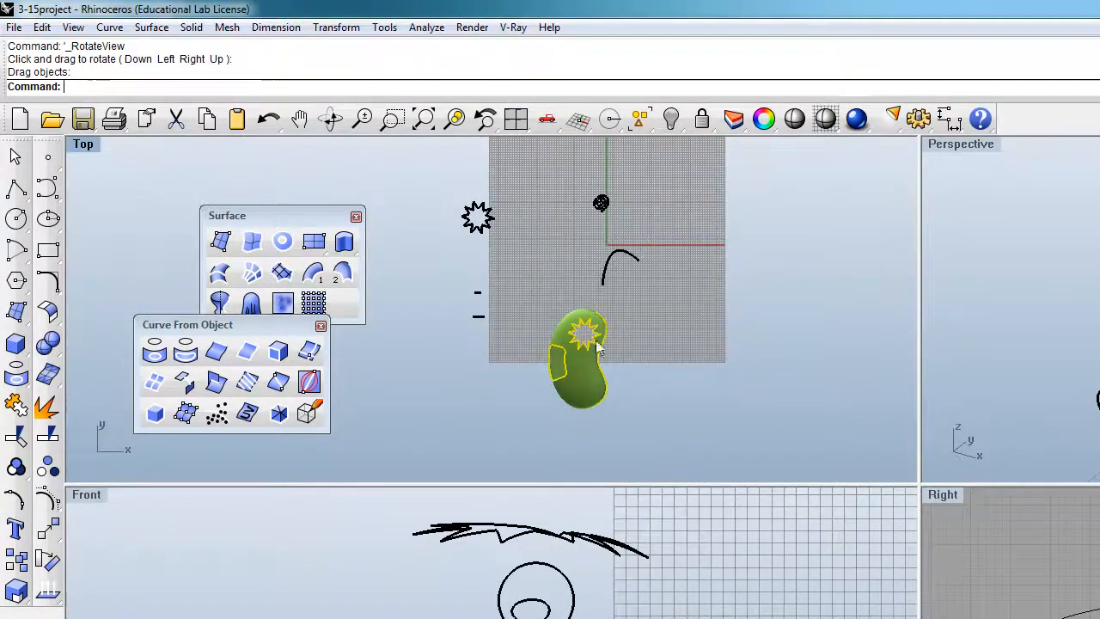
scroll(560, 389, up, 3)
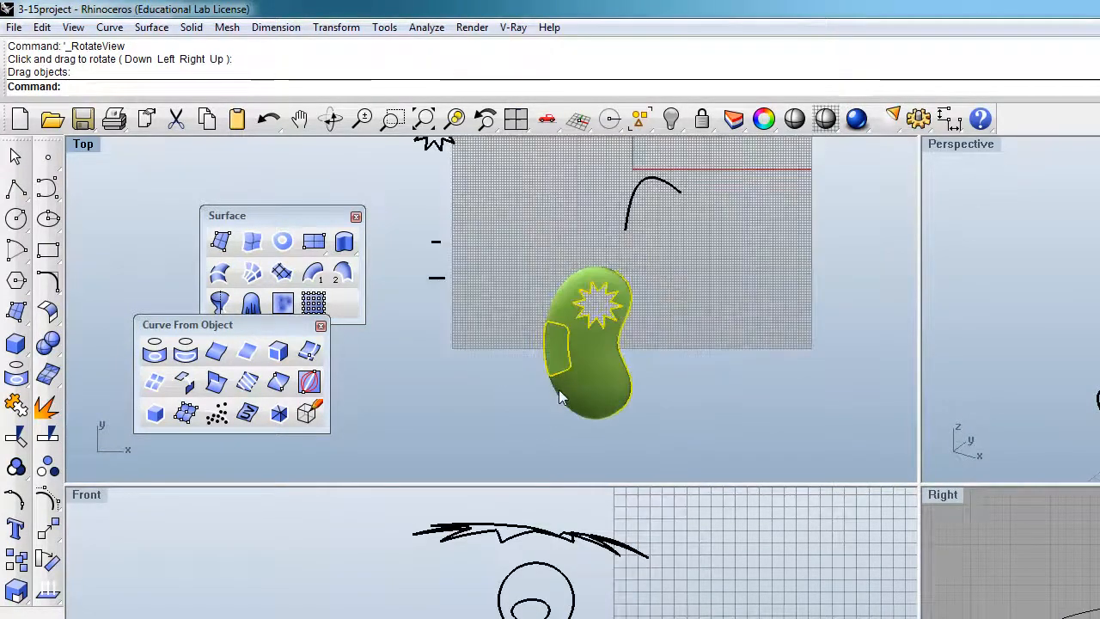
Duplicate the bean's left patch edge and drag the copied curve left of the bean.
click(217, 352)
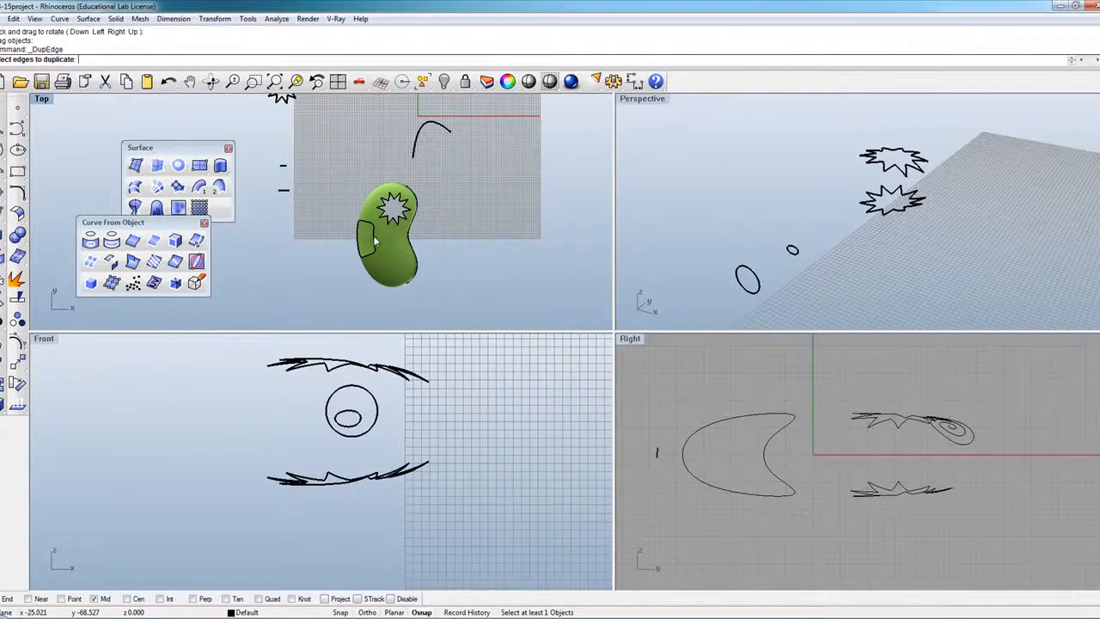
click(372, 241)
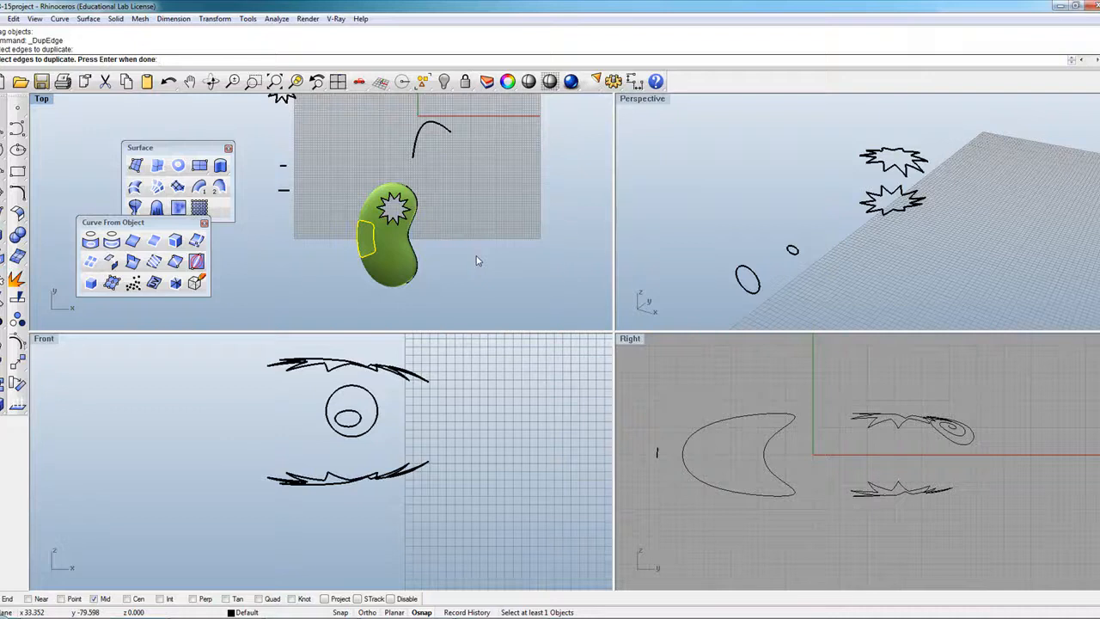
key(Return)
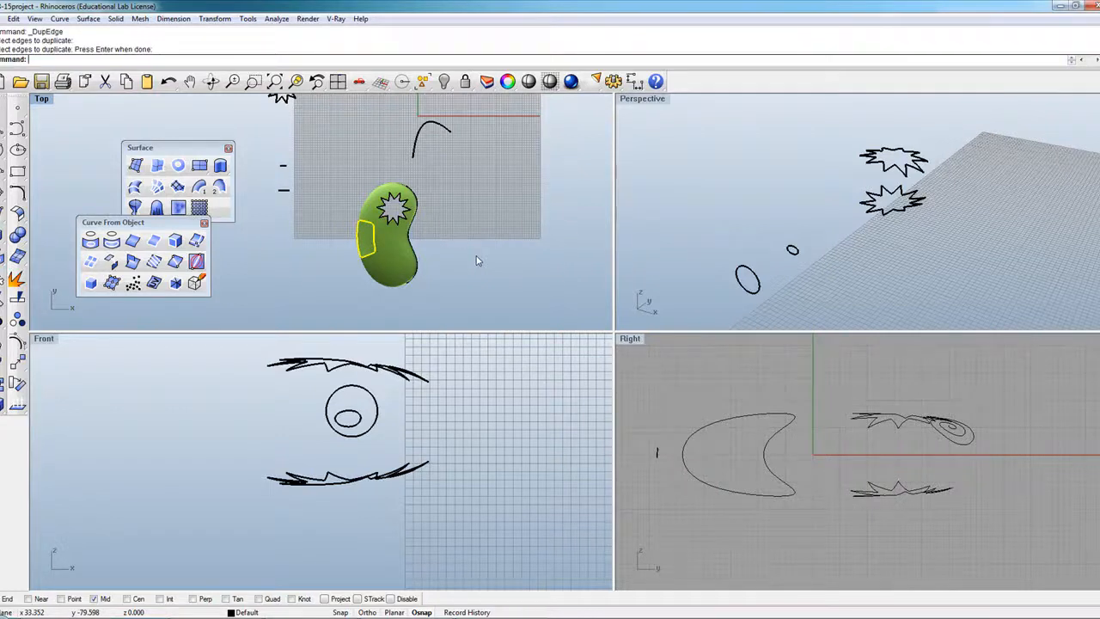
drag(374, 247, 330, 247)
scroll(356, 453, down, 3)
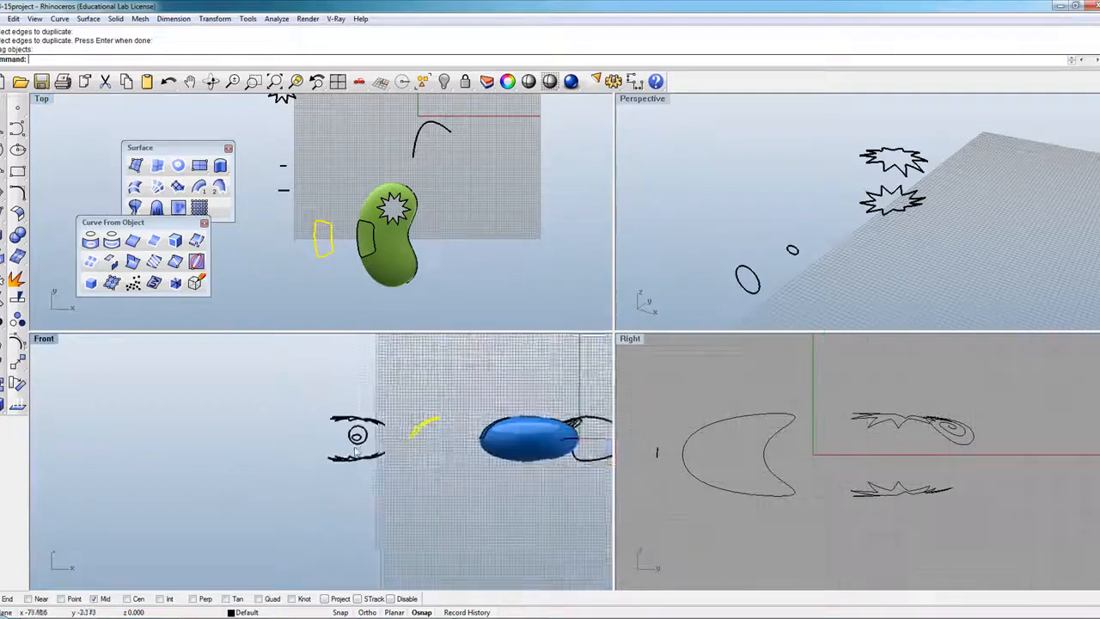
scroll(403, 408, up, 4)
Duplicate the bean's border curves with Duplicate Border and drag them to the right.
scroll(290, 401, down, 6)
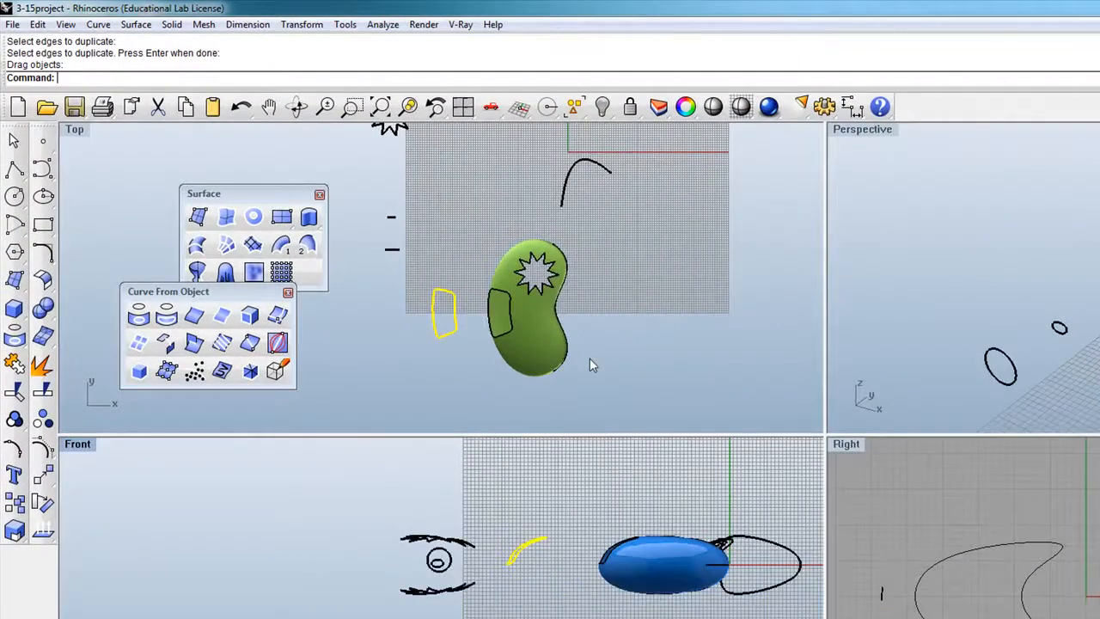
click(534, 334)
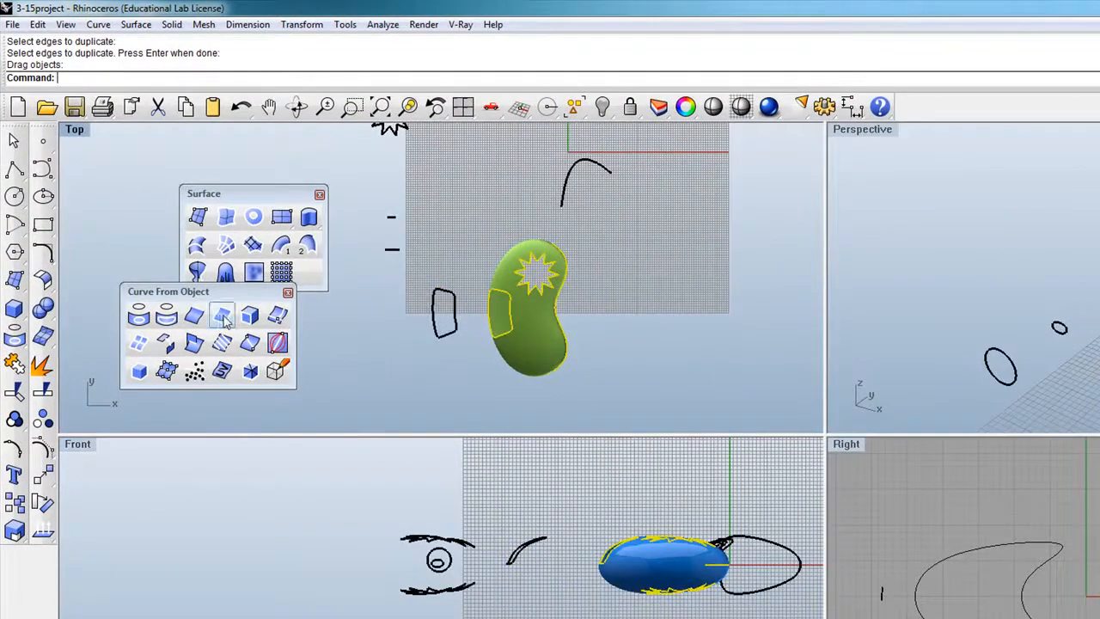
click(319, 375)
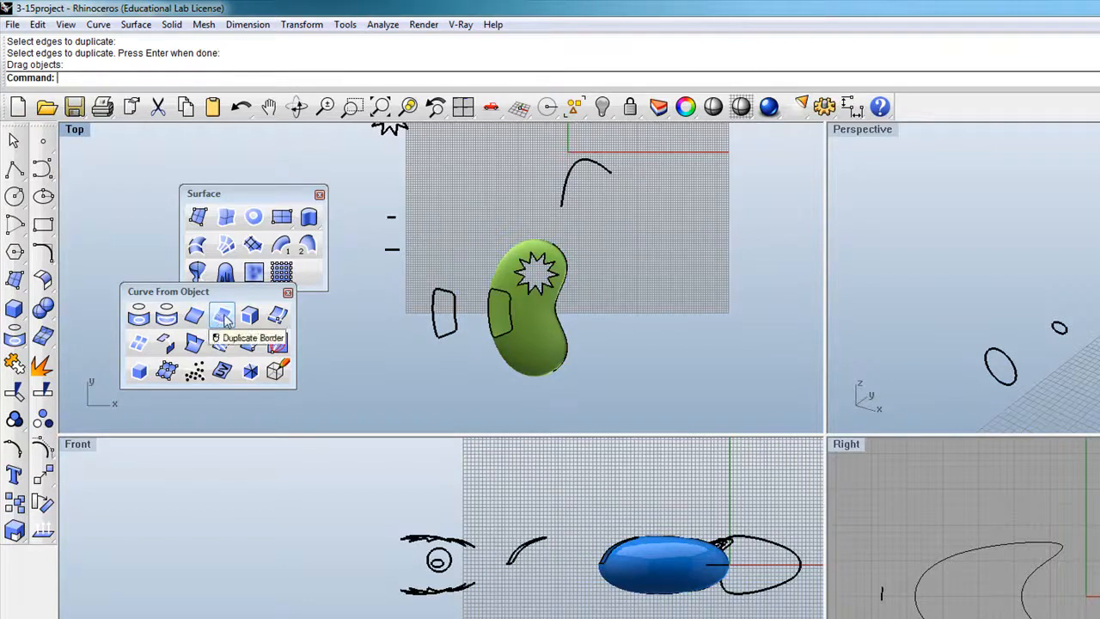
click(222, 316)
click(538, 343)
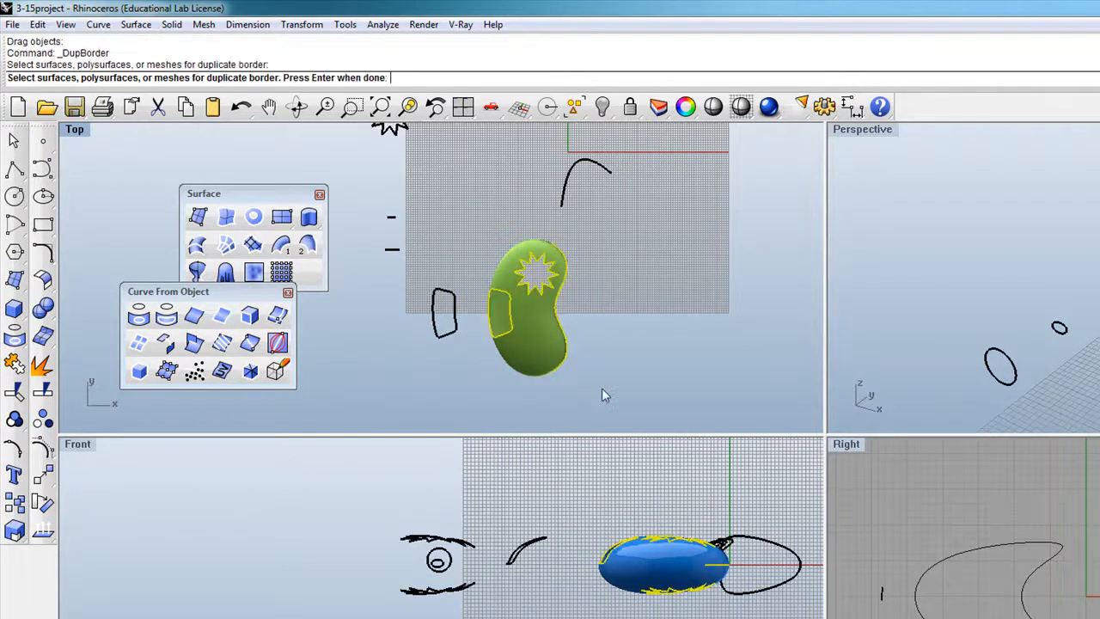
key(Return)
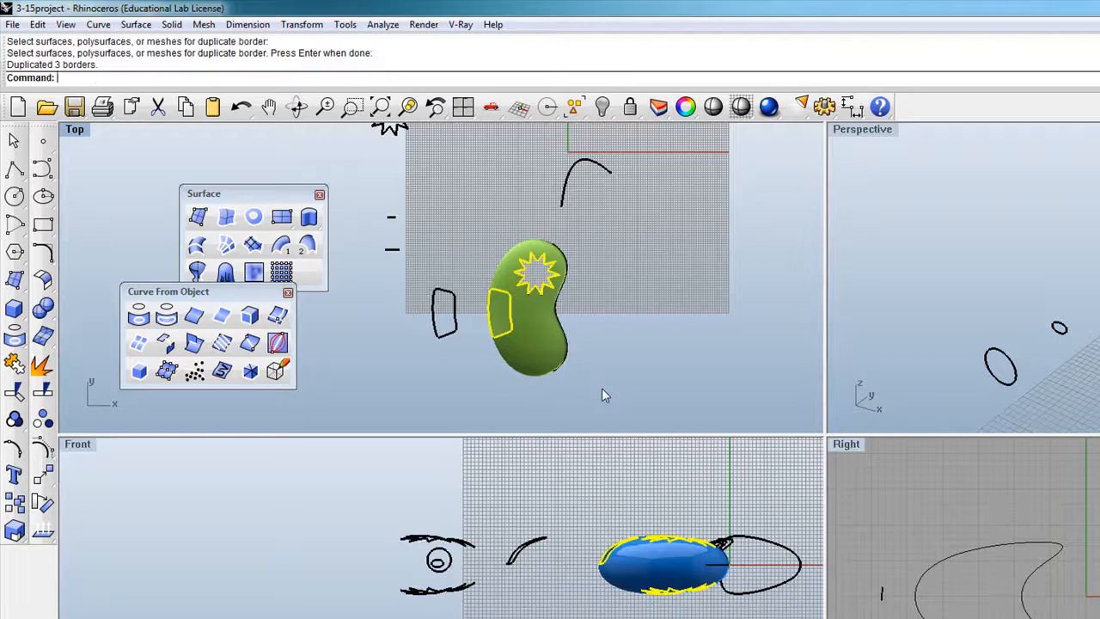
scroll(445, 297, down, 5)
drag(468, 302, 559, 296)
scroll(560, 295, up, 5)
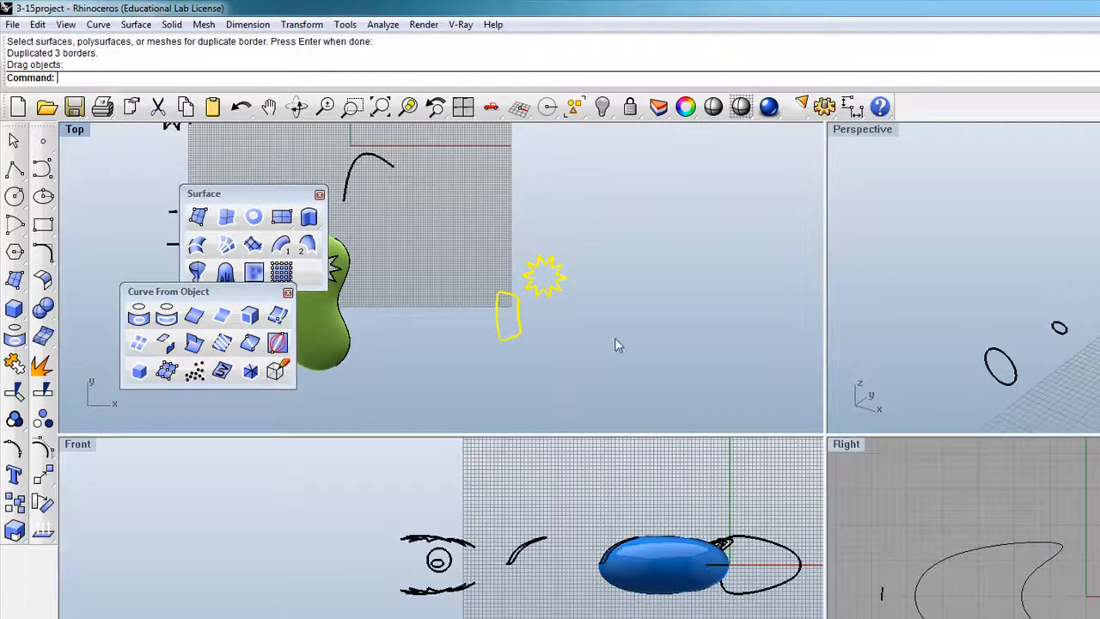
scroll(545, 564, down, 10)
scroll(676, 573, up, 8)
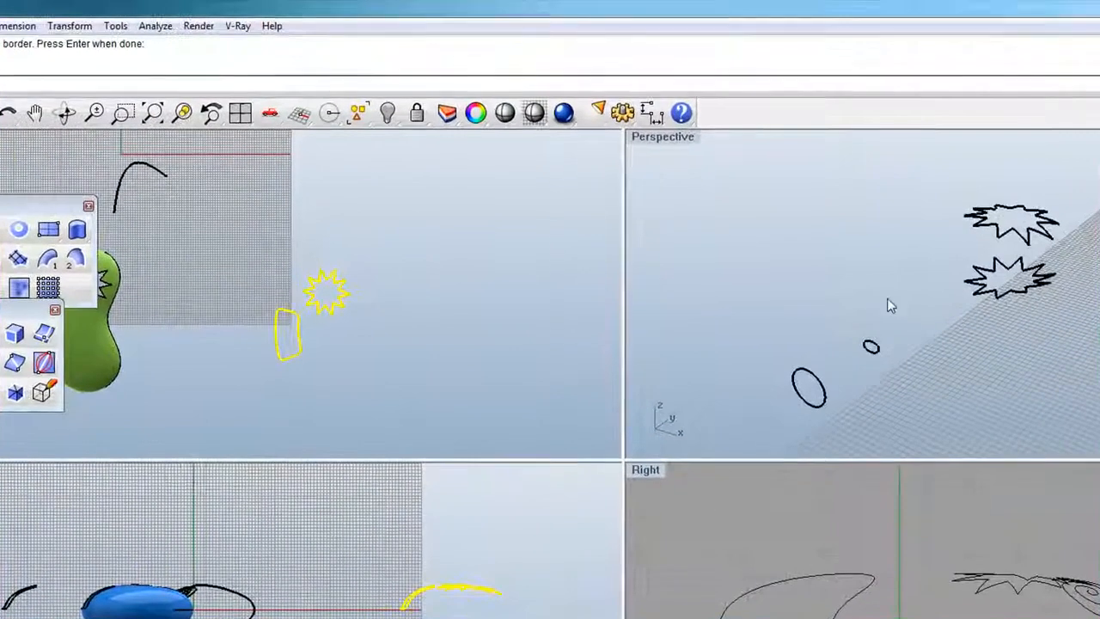
scroll(932, 295, down, 10)
scroll(912, 189, down, 7)
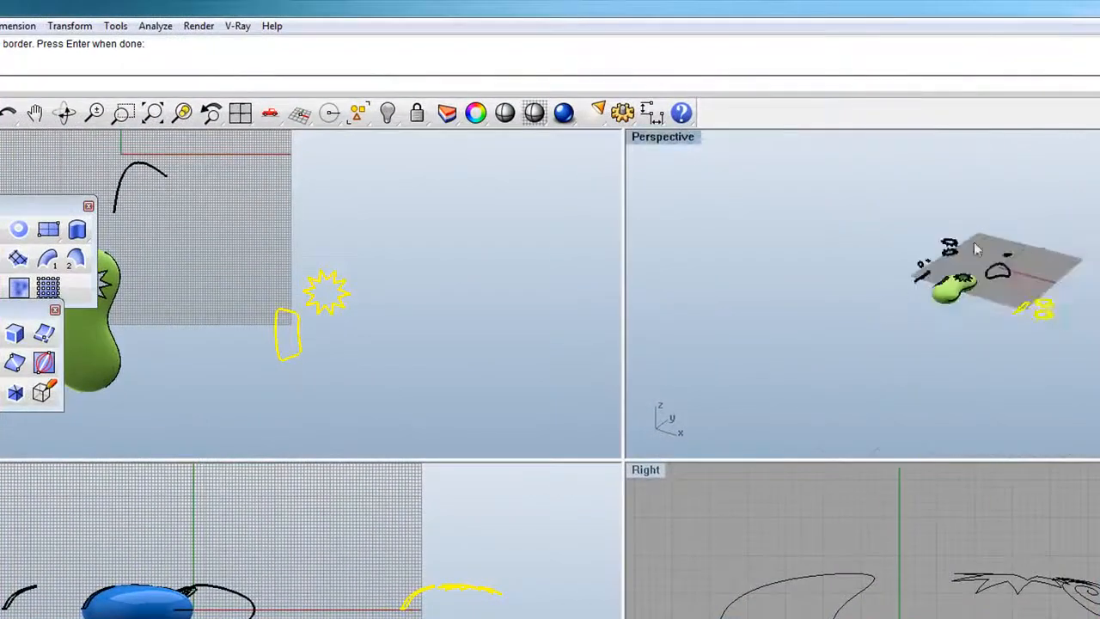
scroll(1074, 325, up, 12)
Select the looped patch outline and upper star curves among the extracted borders.
click(981, 313)
click(948, 310)
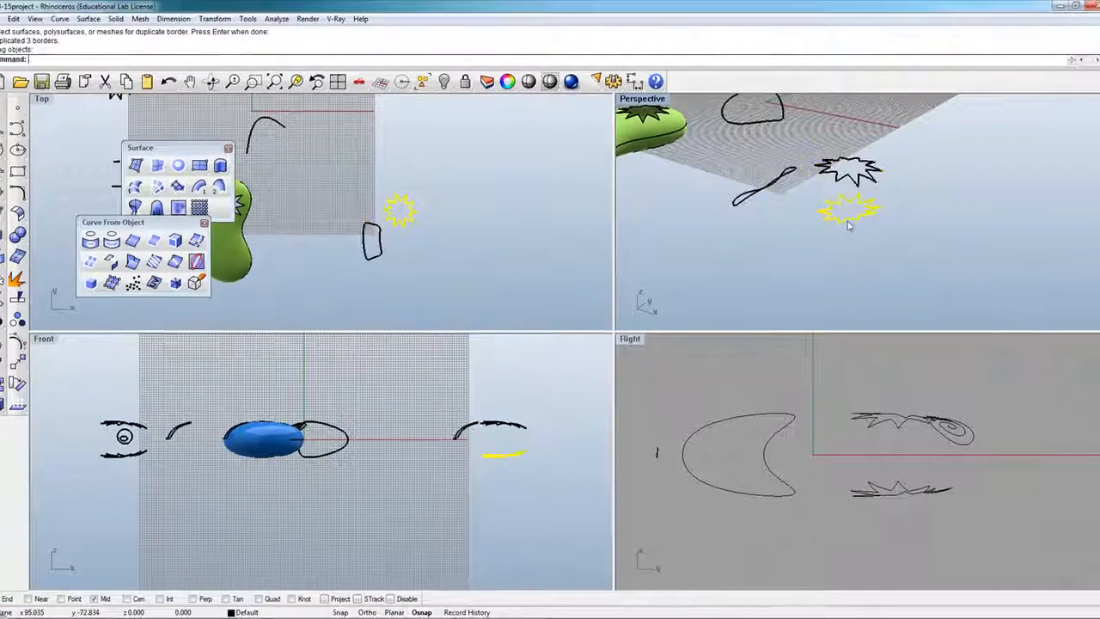
click(799, 264)
click(754, 192)
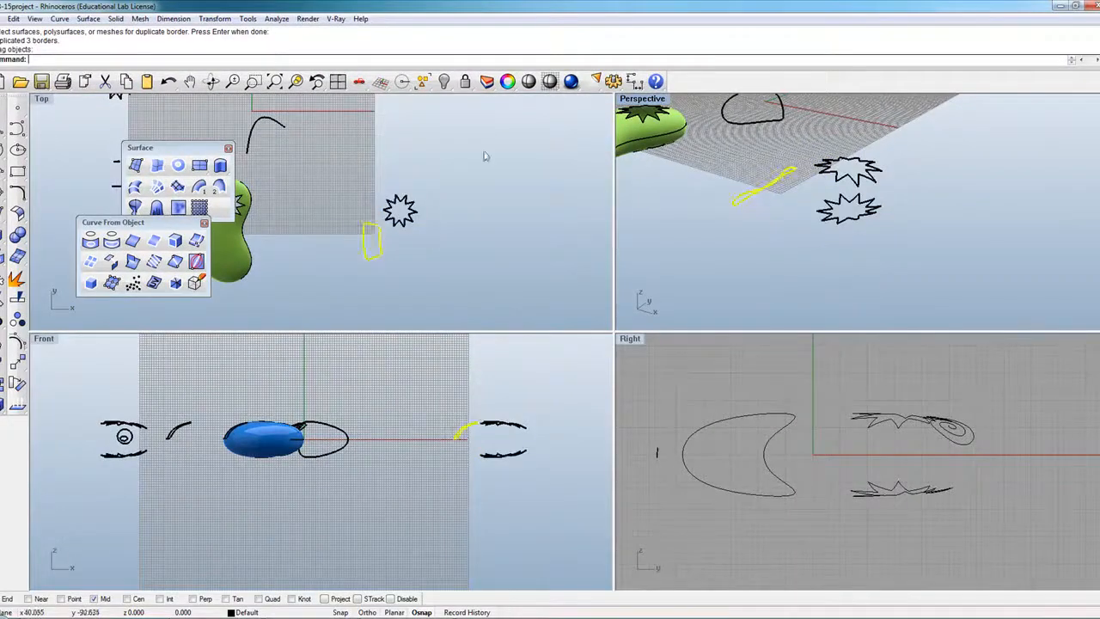
drag(791, 245, 763, 215)
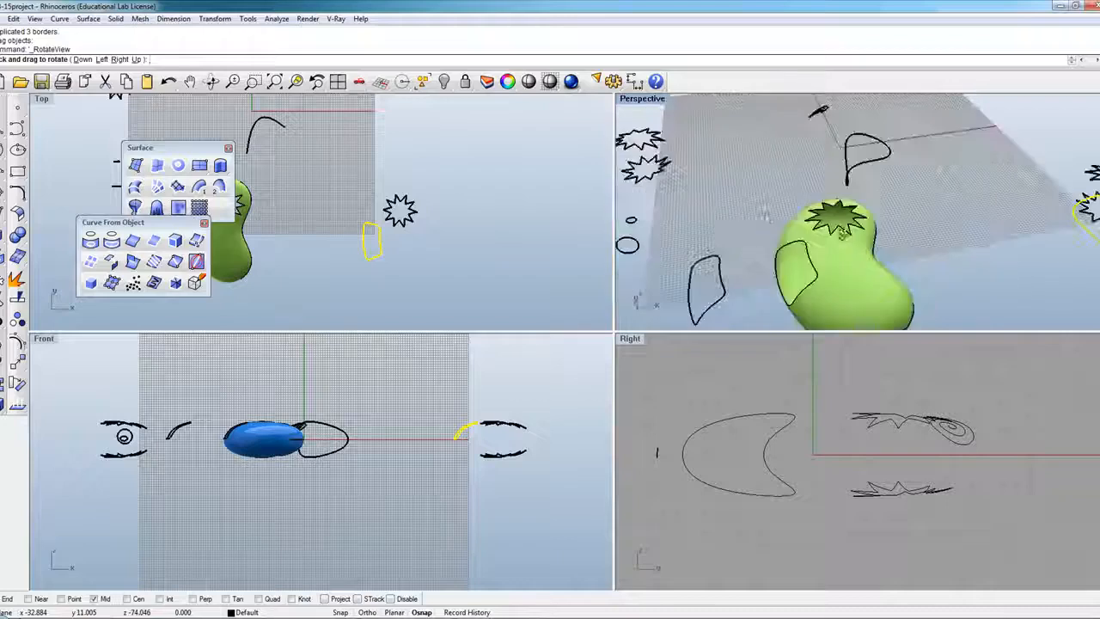
scroll(760, 218, down, 6)
scroll(952, 215, up, 8)
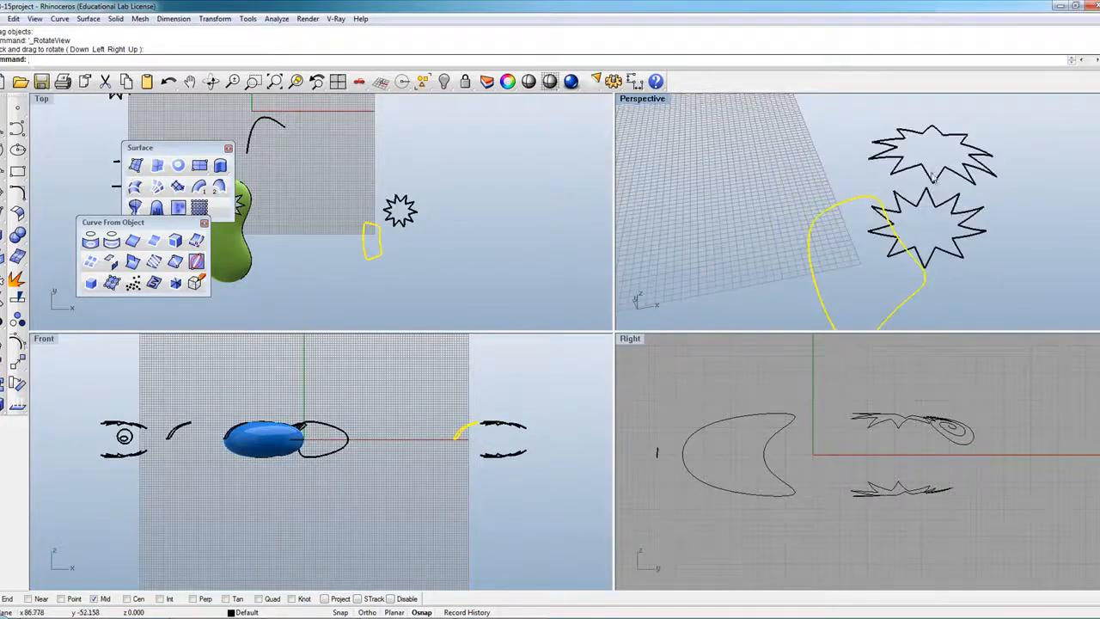
click(935, 180)
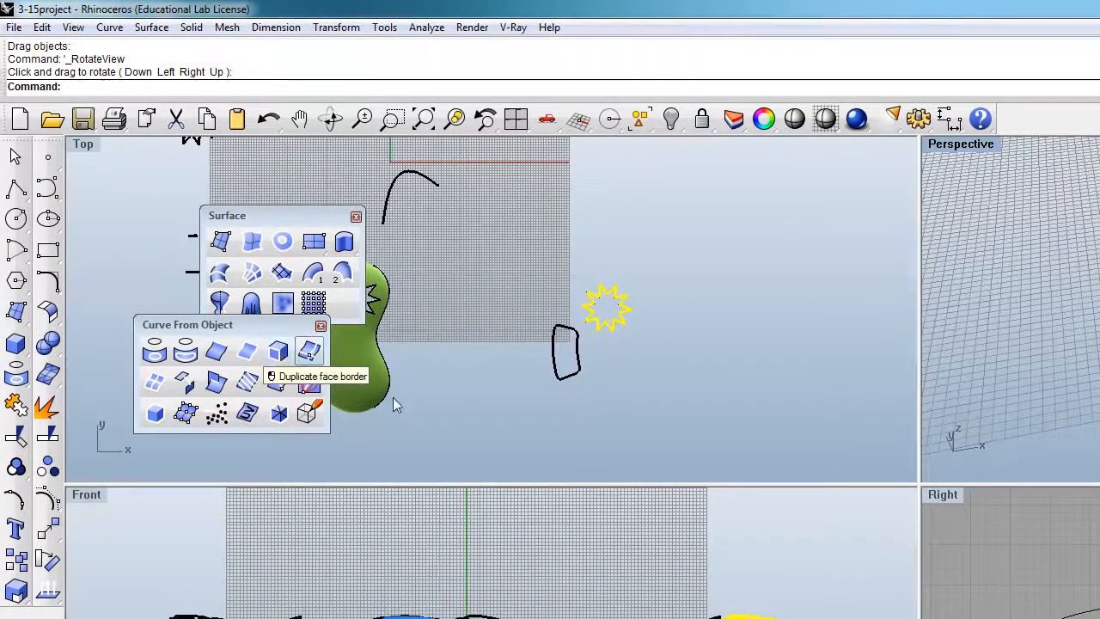
Duplicate the green surface's face borders as another star and patch outline set, then deselect.
click(702, 414)
scroll(703, 414, down, 3)
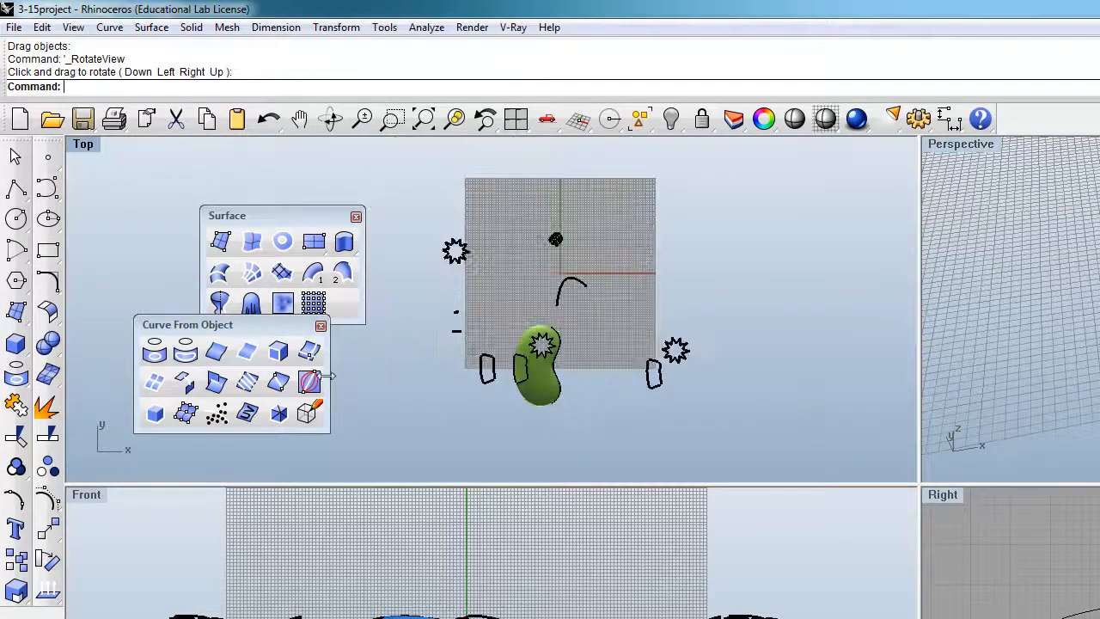
click(277, 353)
click(539, 401)
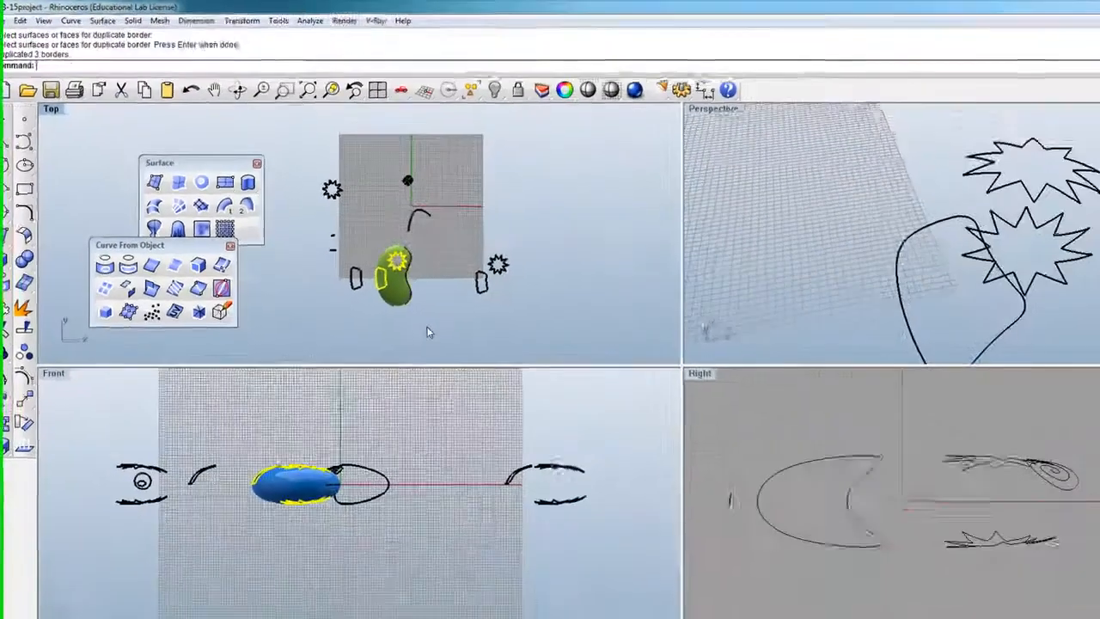
key(Return)
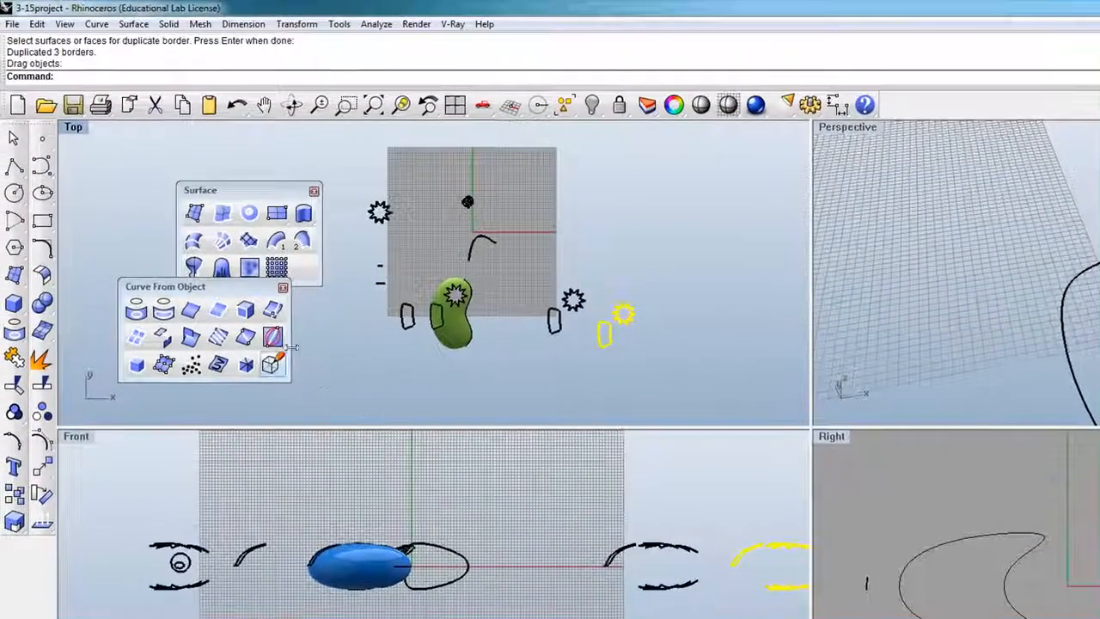
click(465, 390)
scroll(524, 341, up, 4)
scroll(481, 299, down, 4)
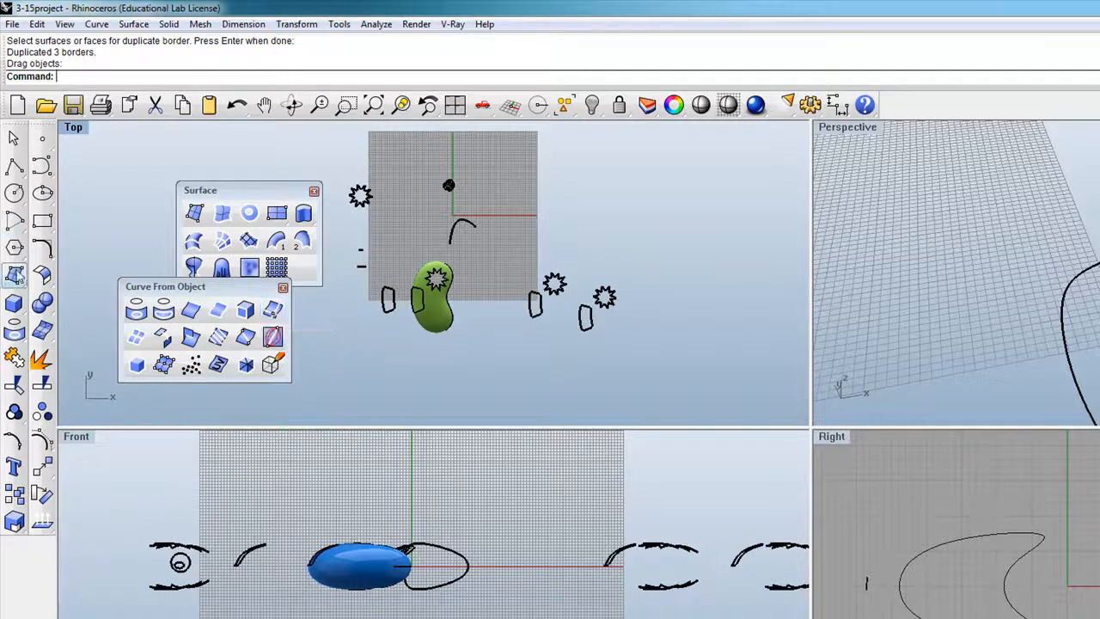
Maximize the Perspective view and draw a tube on the grid with outer radius, inner radius and height.
click(14, 306)
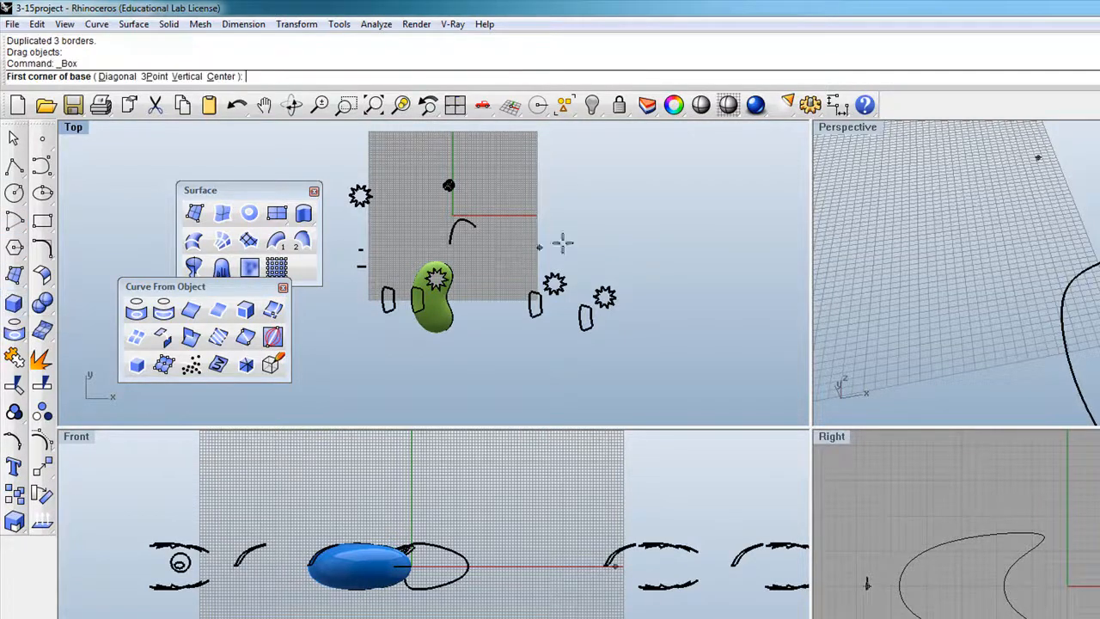
double_click(856, 128)
scroll(778, 326, down, 9)
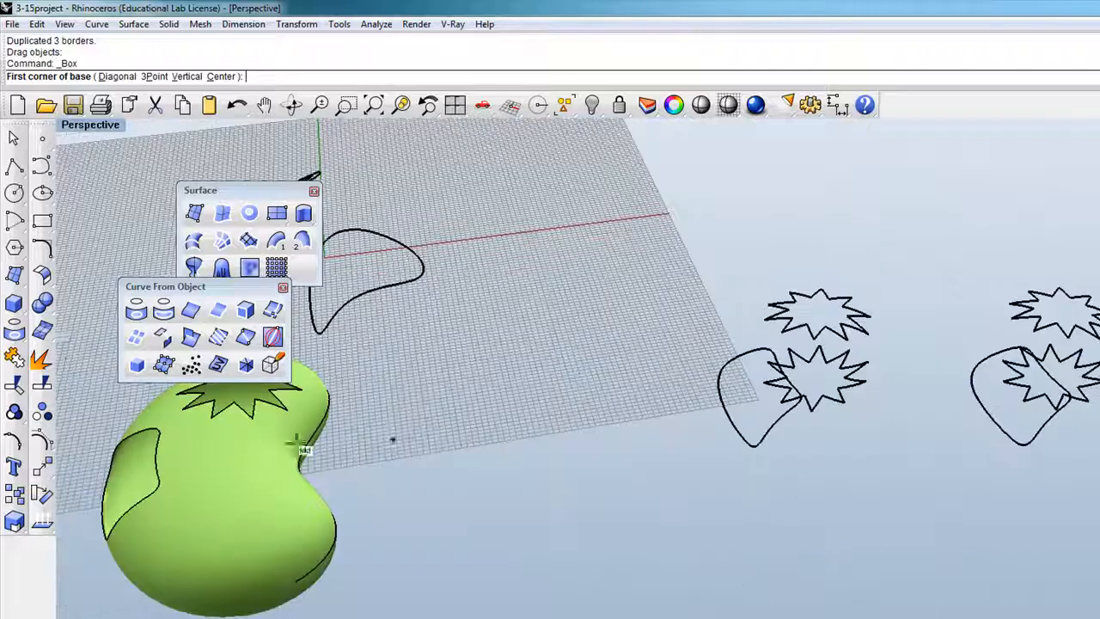
click(13, 309)
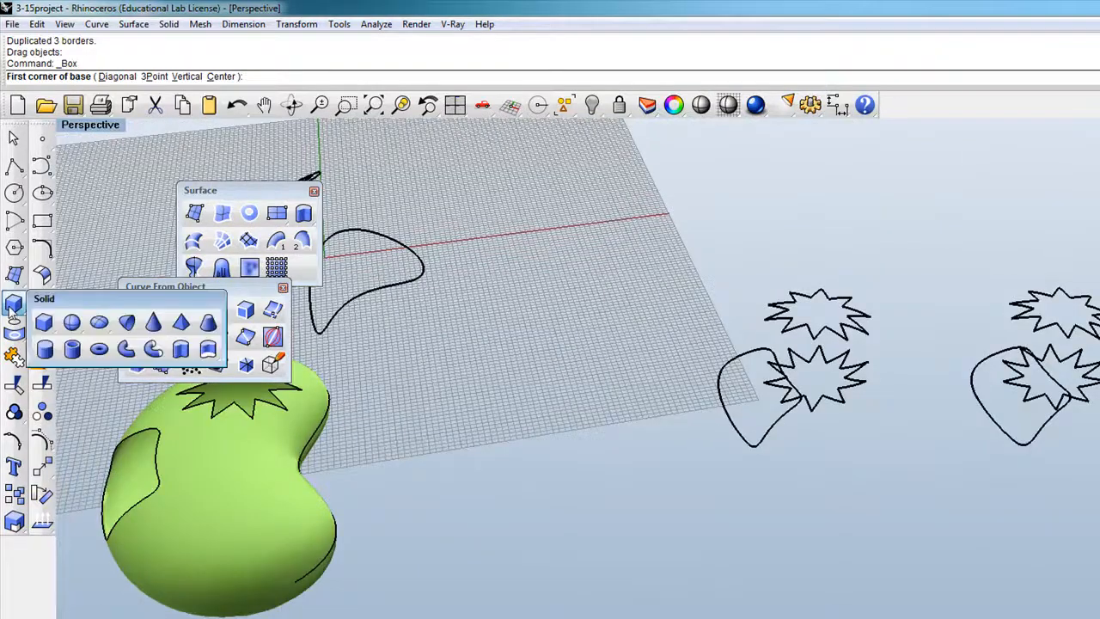
click(72, 349)
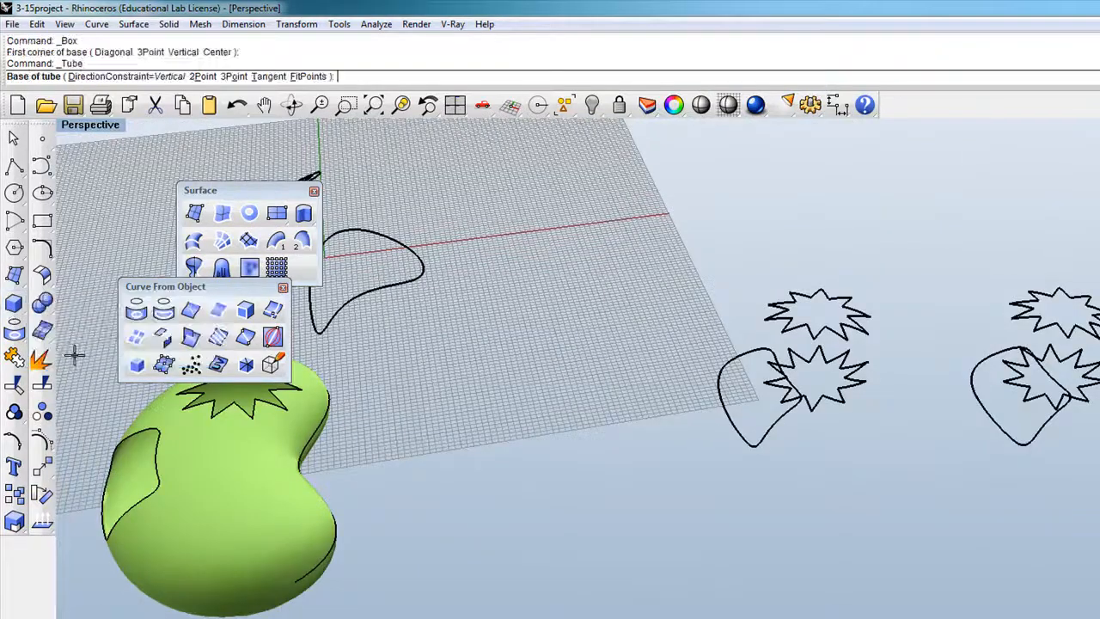
click(537, 407)
click(602, 436)
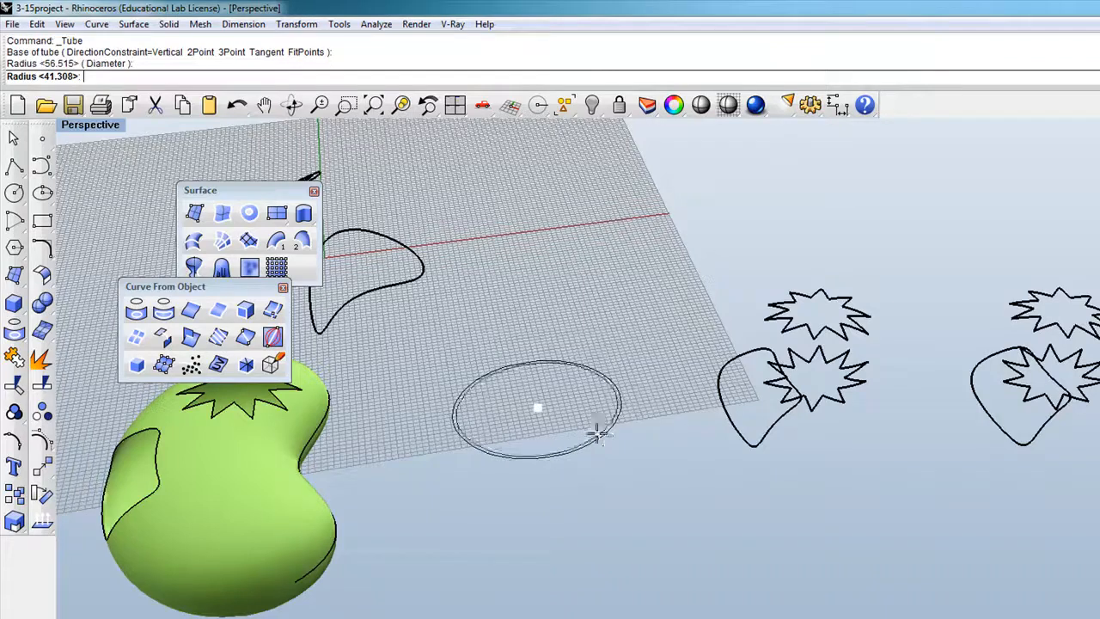
click(585, 426)
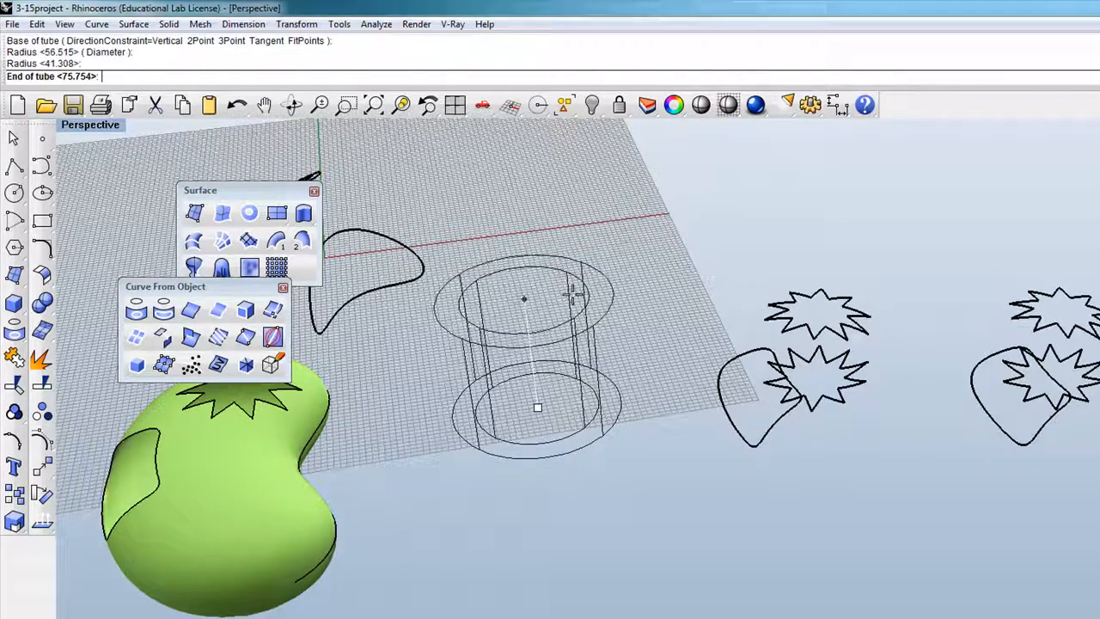
click(573, 287)
Select the new tube to check it, then deselect it.
click(549, 385)
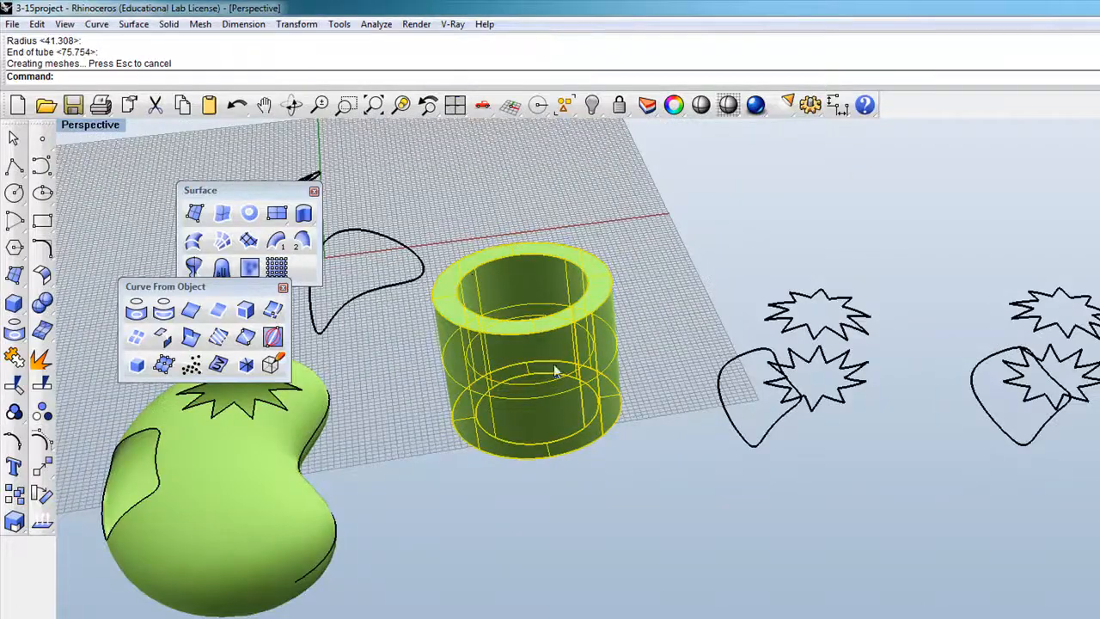
scroll(537, 331, up, 7)
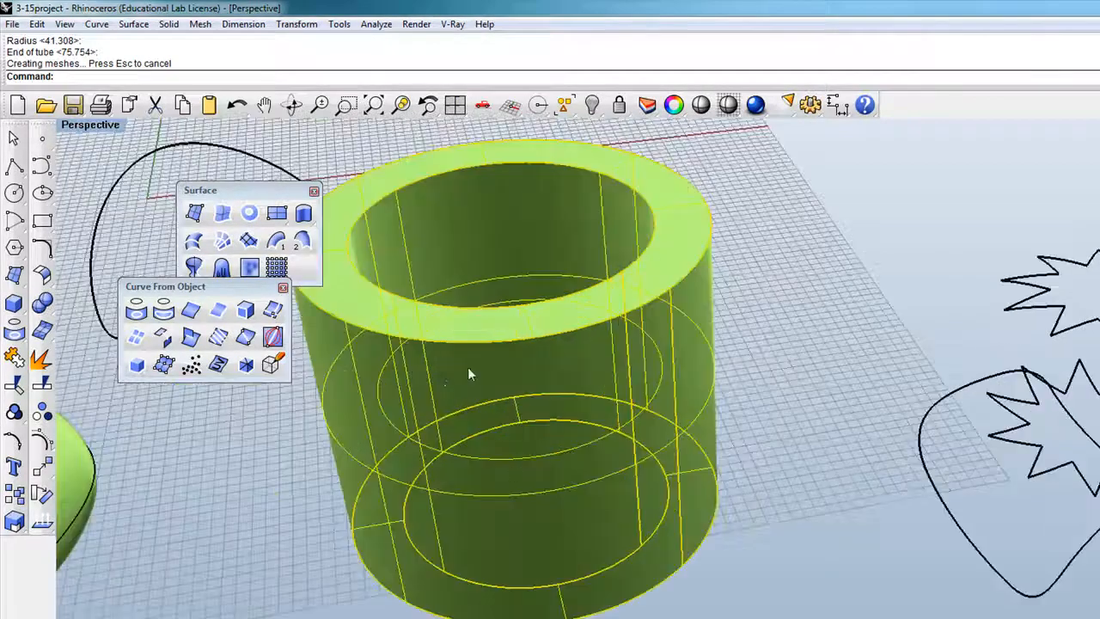
scroll(528, 461, down, 4)
click(633, 563)
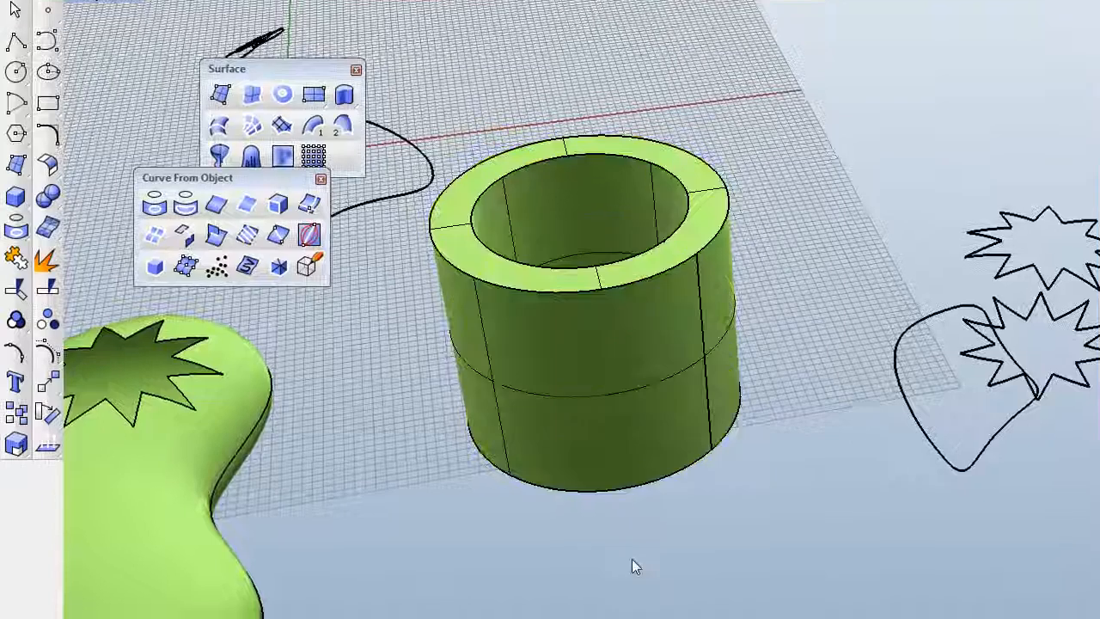
click(610, 459)
click(664, 561)
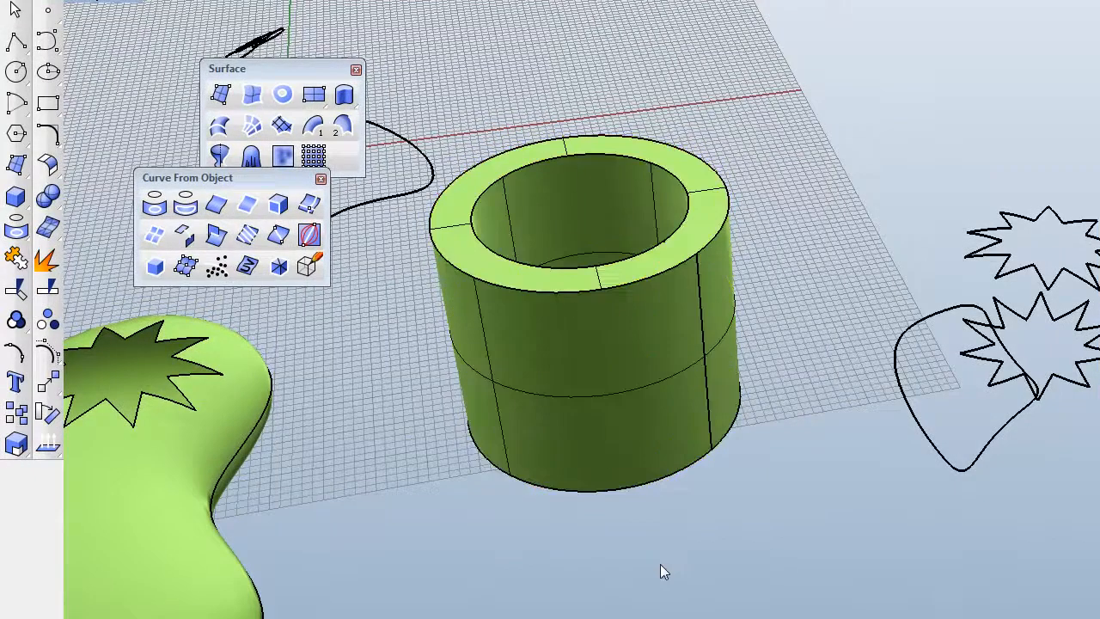
scroll(567, 300, down, 3)
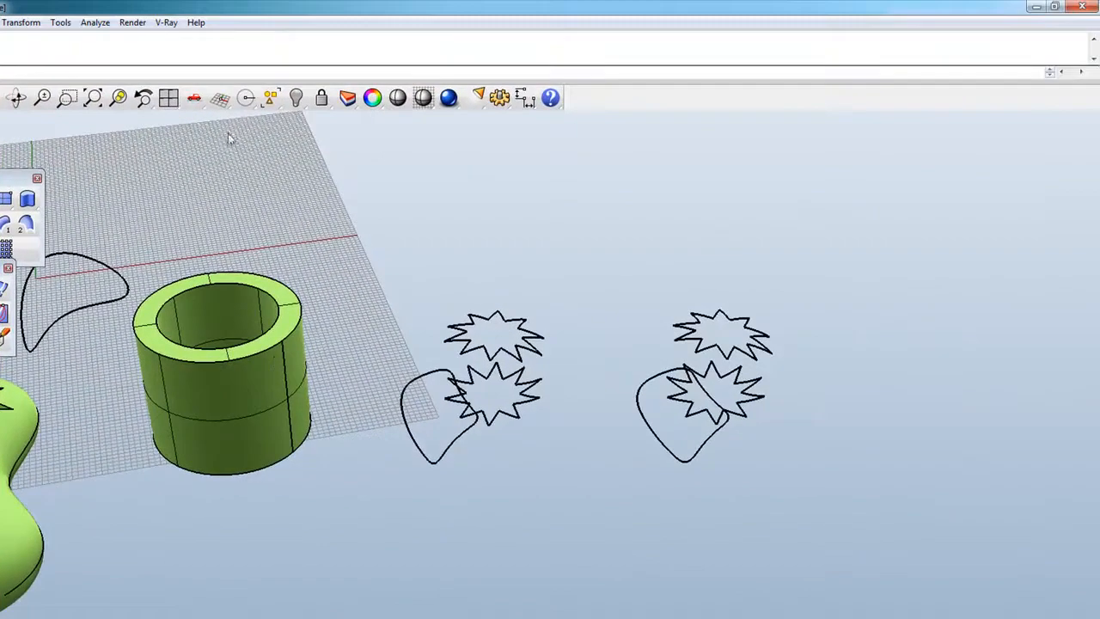
Select the cylinder in the Properties panel and set its Isocurve Density to 4.
click(373, 99)
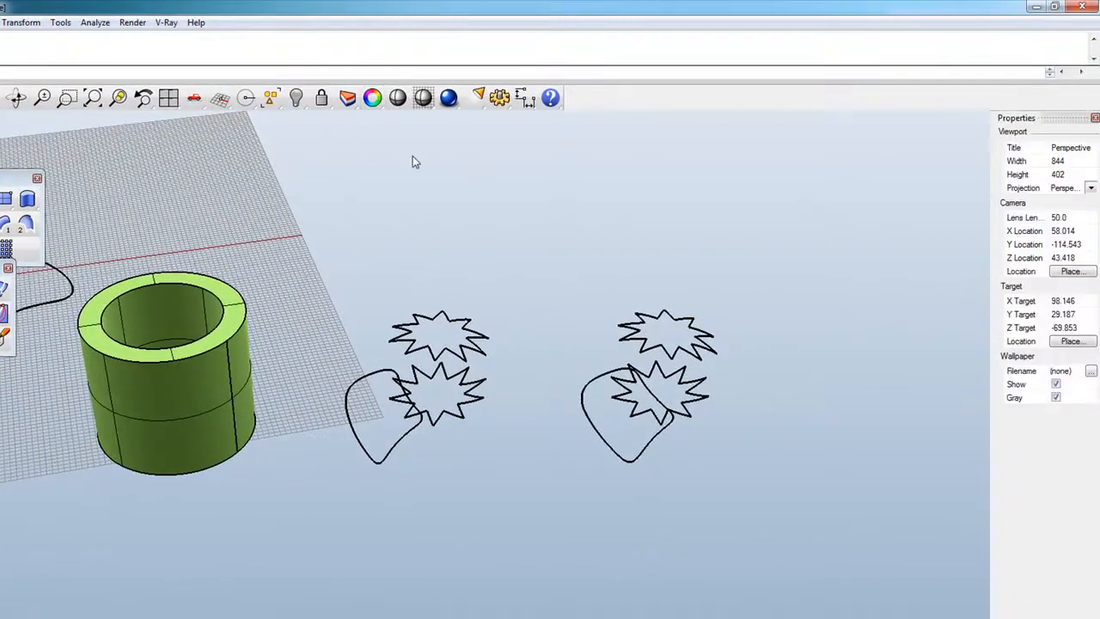
click(347, 98)
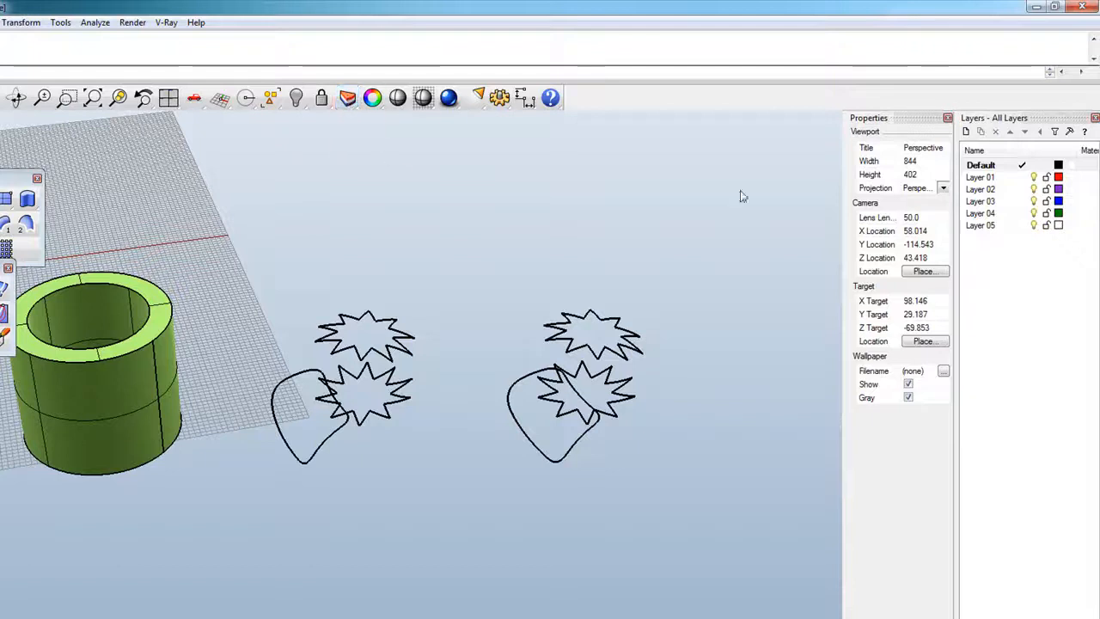
click(1095, 118)
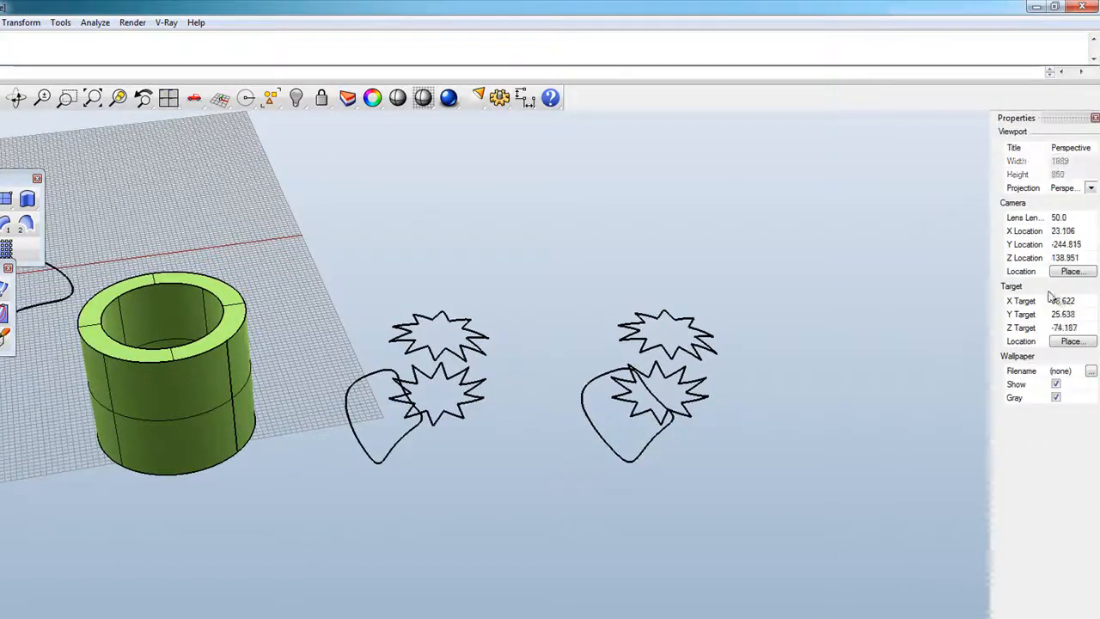
click(198, 423)
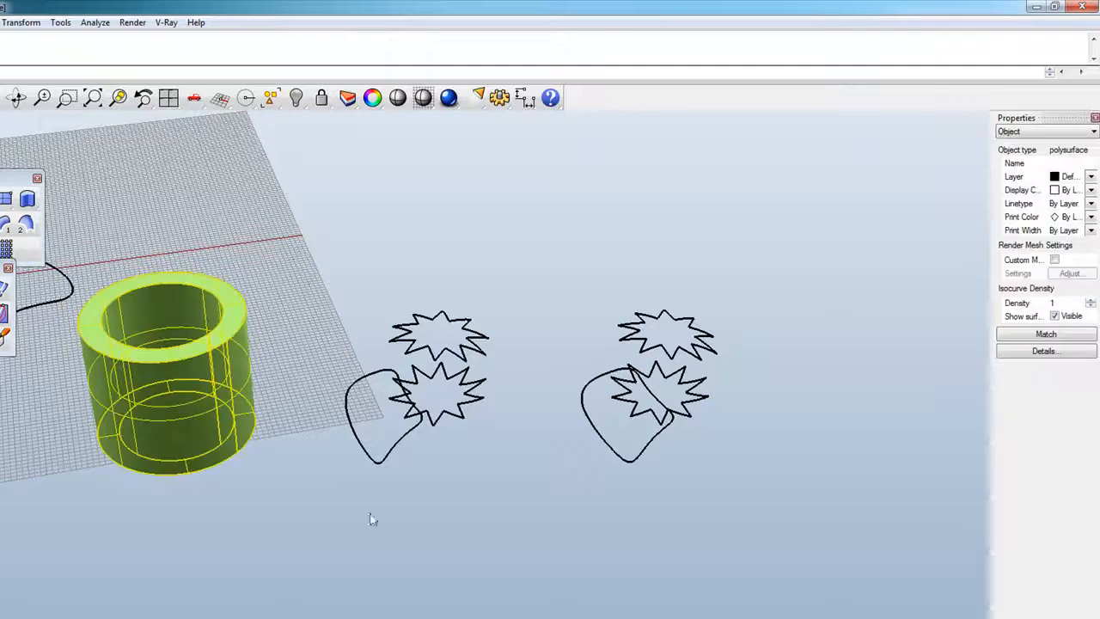
click(447, 556)
click(185, 404)
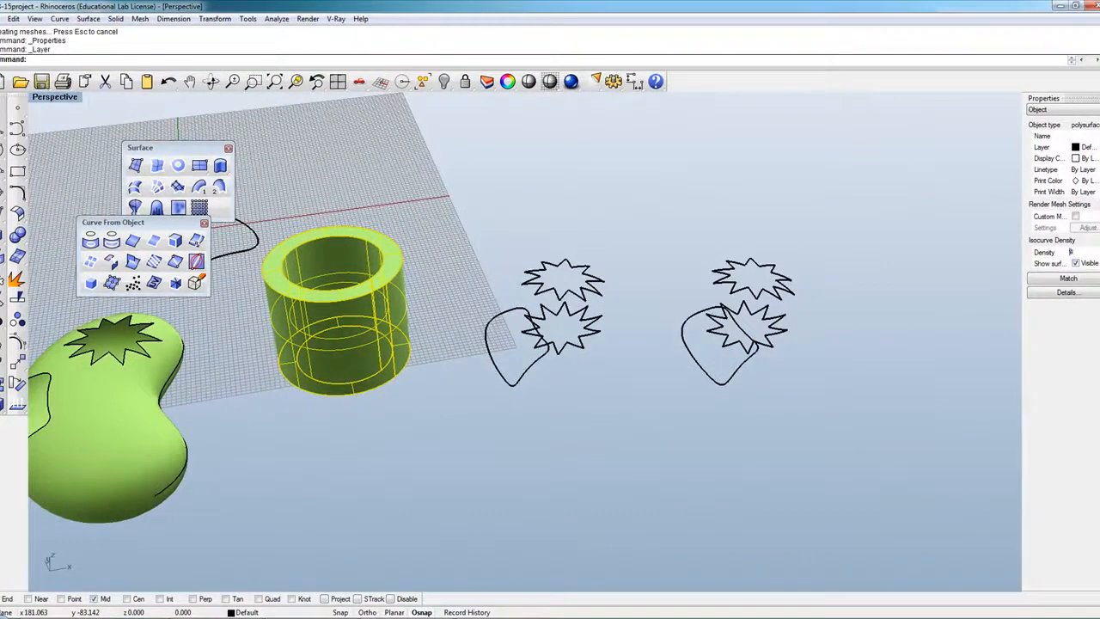
key(Return)
click(467, 470)
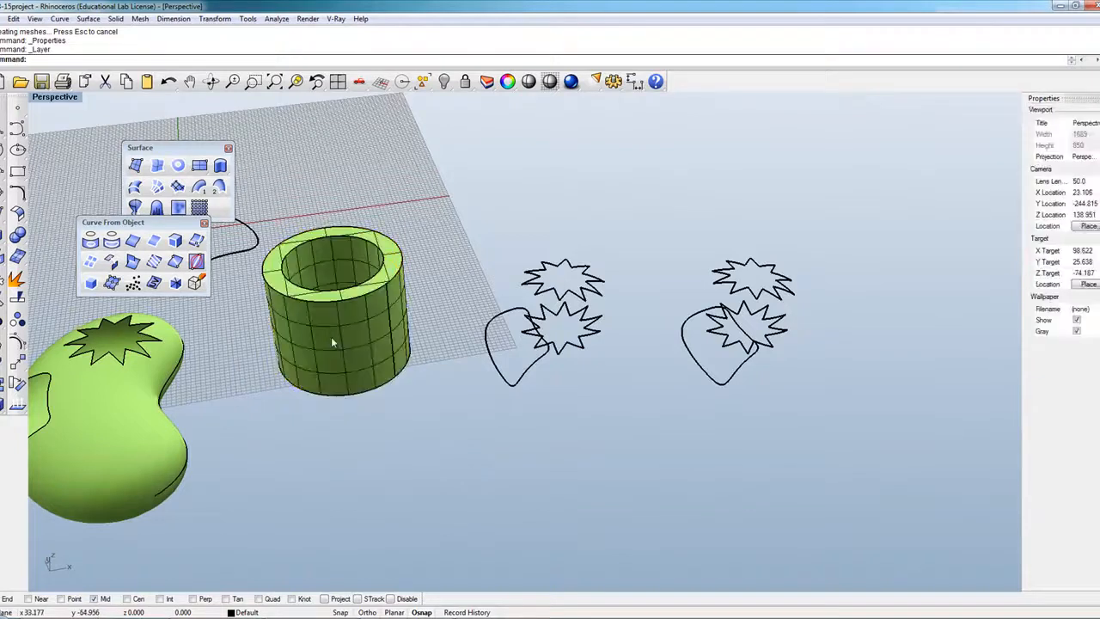
scroll(312, 327, up, 6)
click(338, 333)
scroll(486, 445, down, 3)
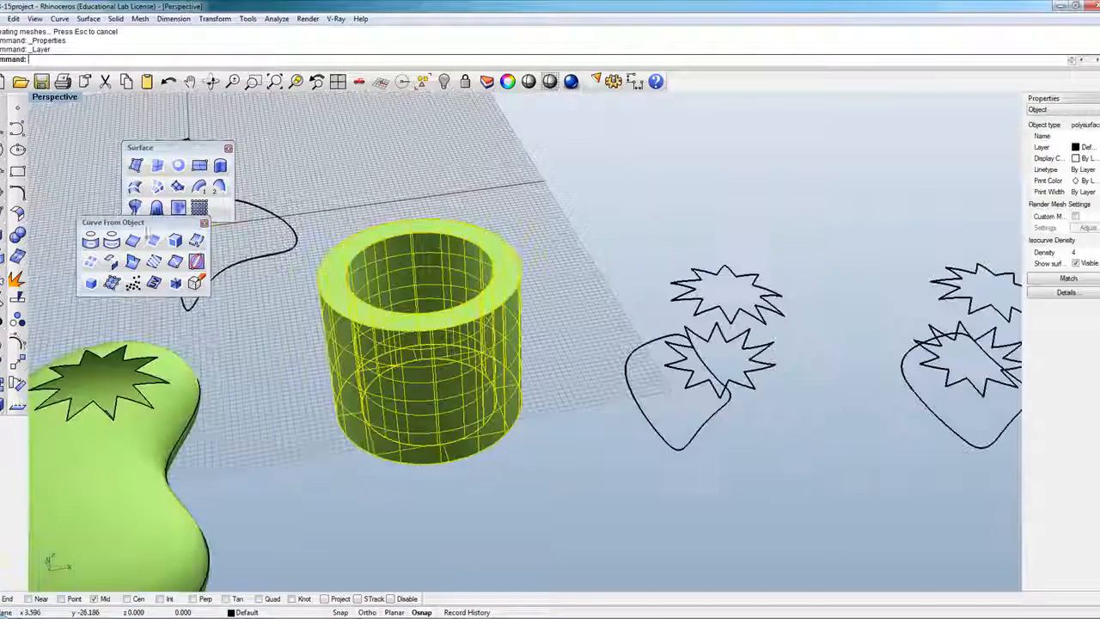
drag(164, 224, 182, 223)
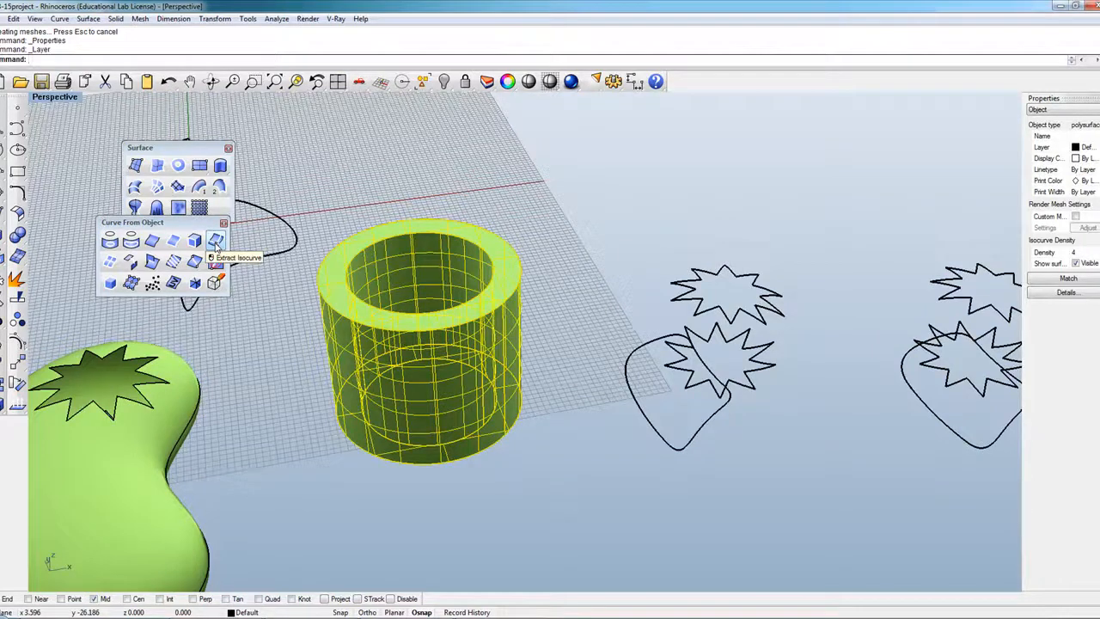
Extract six horizontal ring isocurves around the tube at different heights, then orbit the view.
click(216, 242)
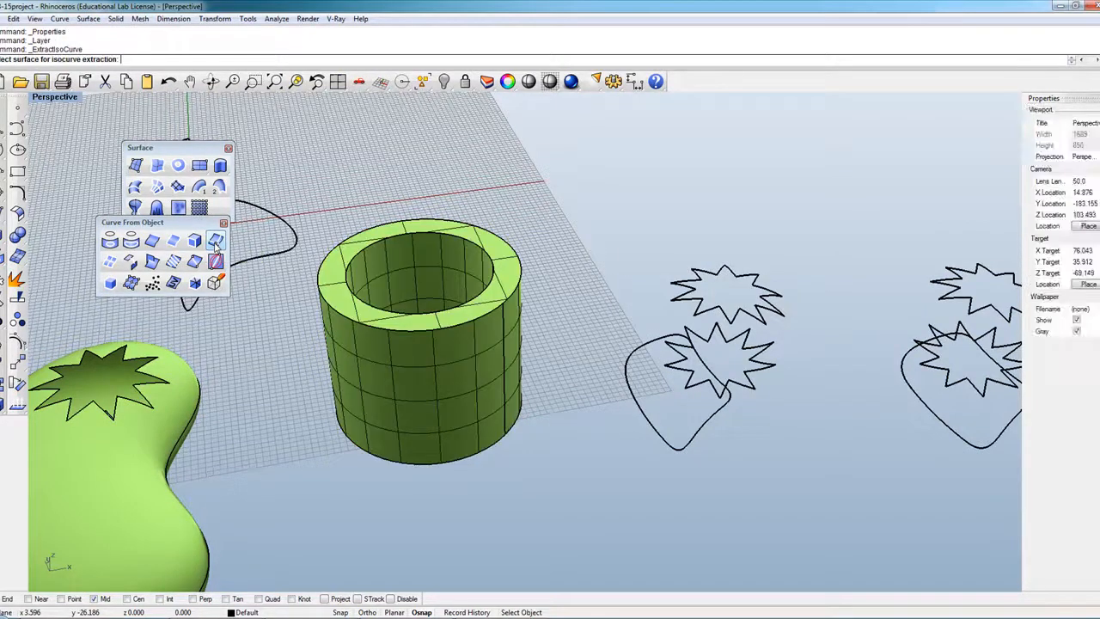
click(429, 376)
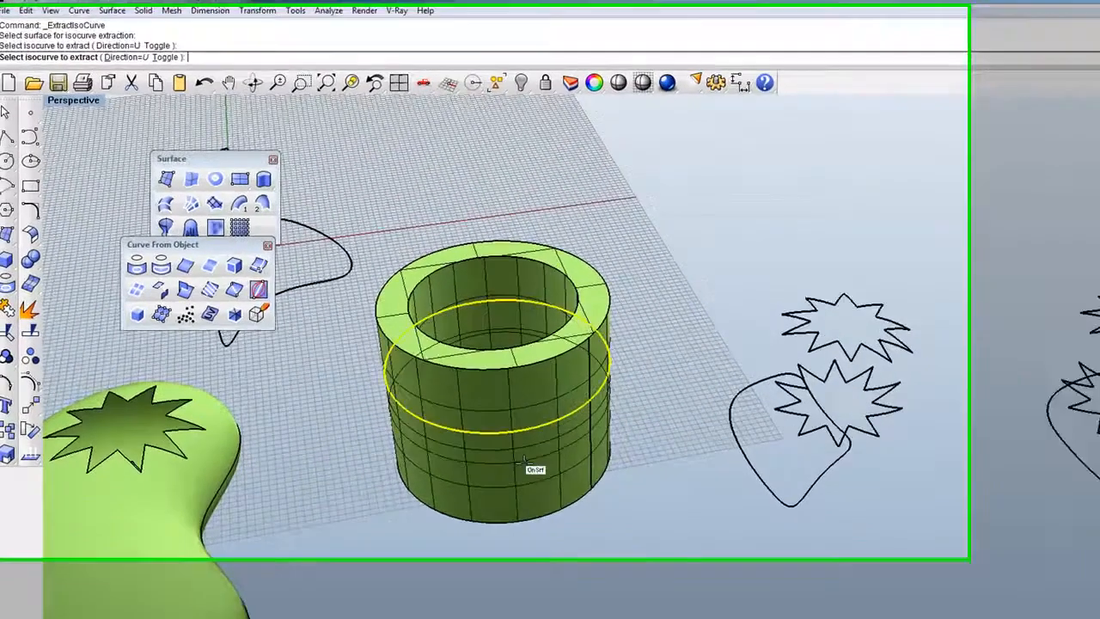
click(526, 468)
click(527, 487)
click(521, 409)
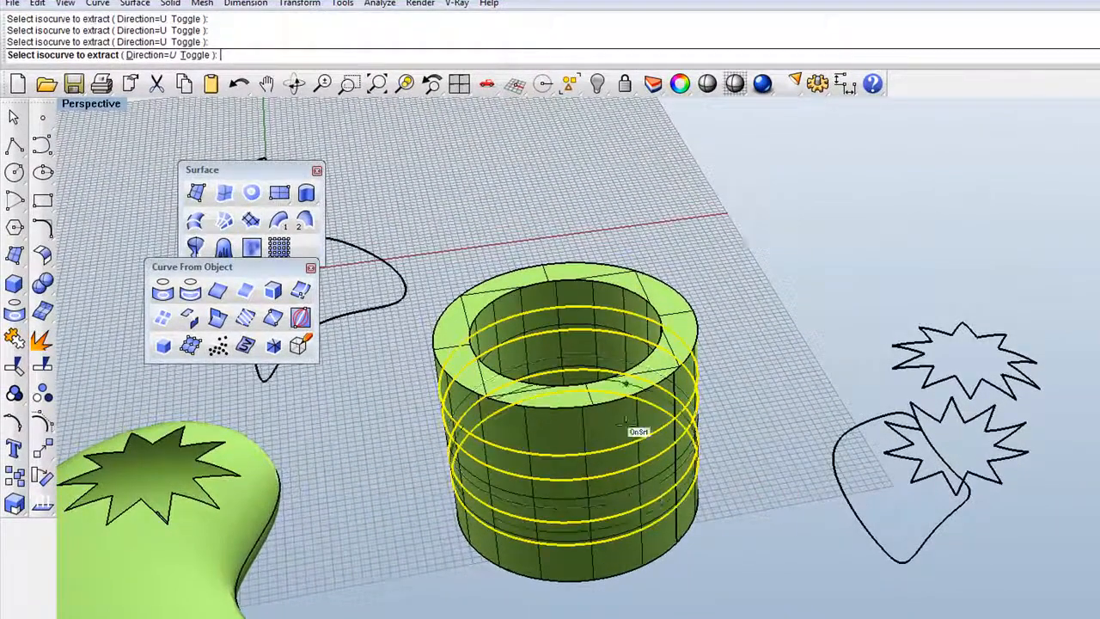
click(588, 437)
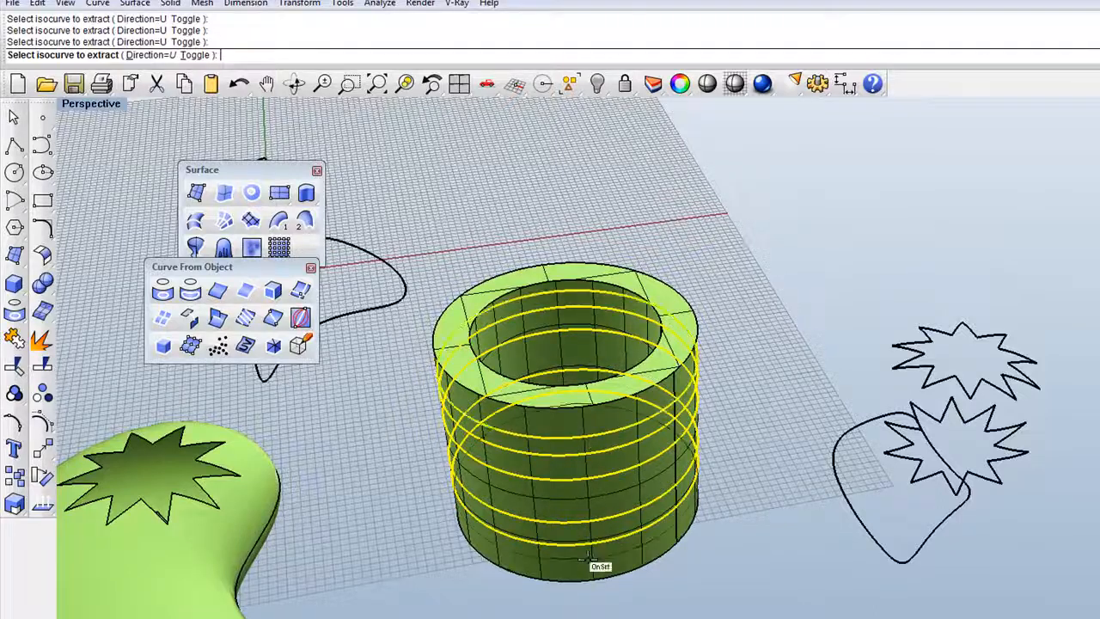
click(589, 568)
click(581, 501)
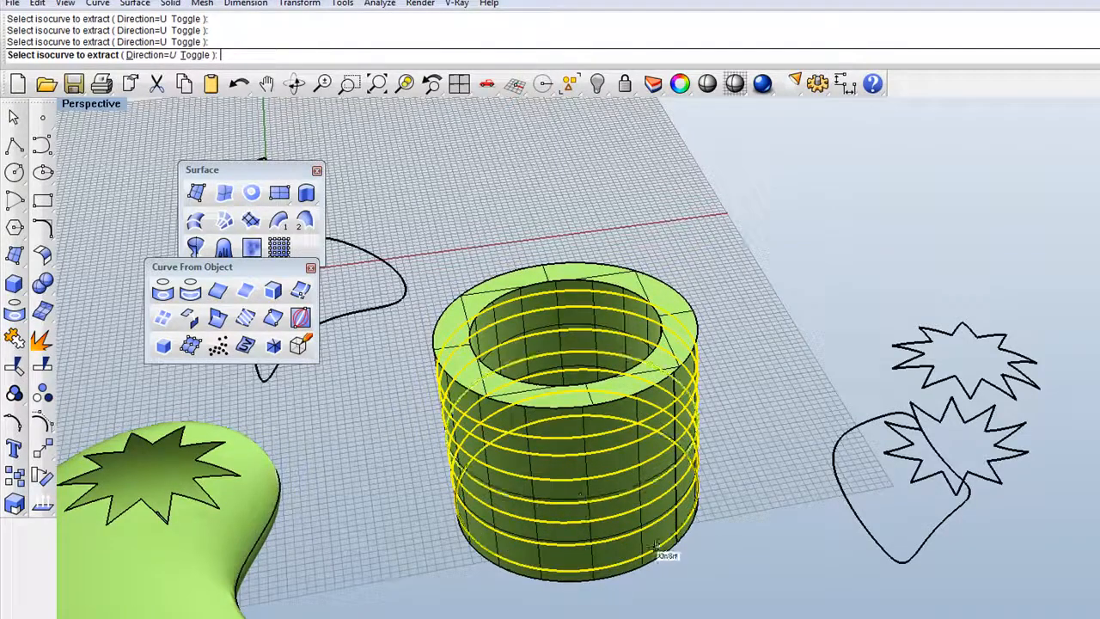
key(Return)
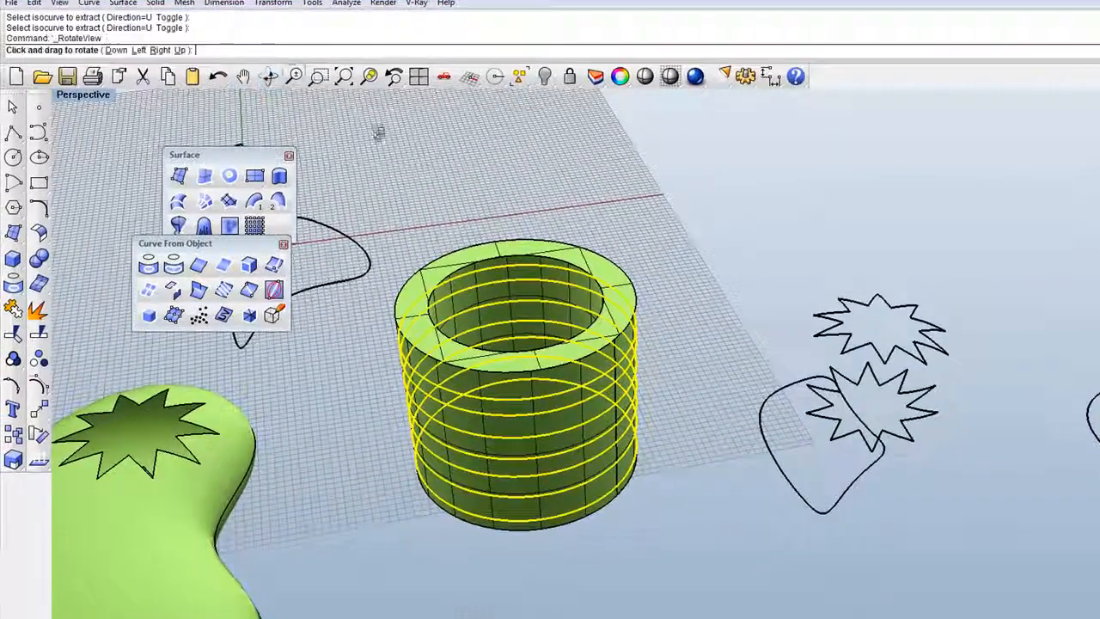
click(210, 81)
drag(469, 176, 420, 263)
drag(515, 293, 594, 250)
Undo the extracted ring isocurves around the tube.
key(Return)
key(ctrl+z)
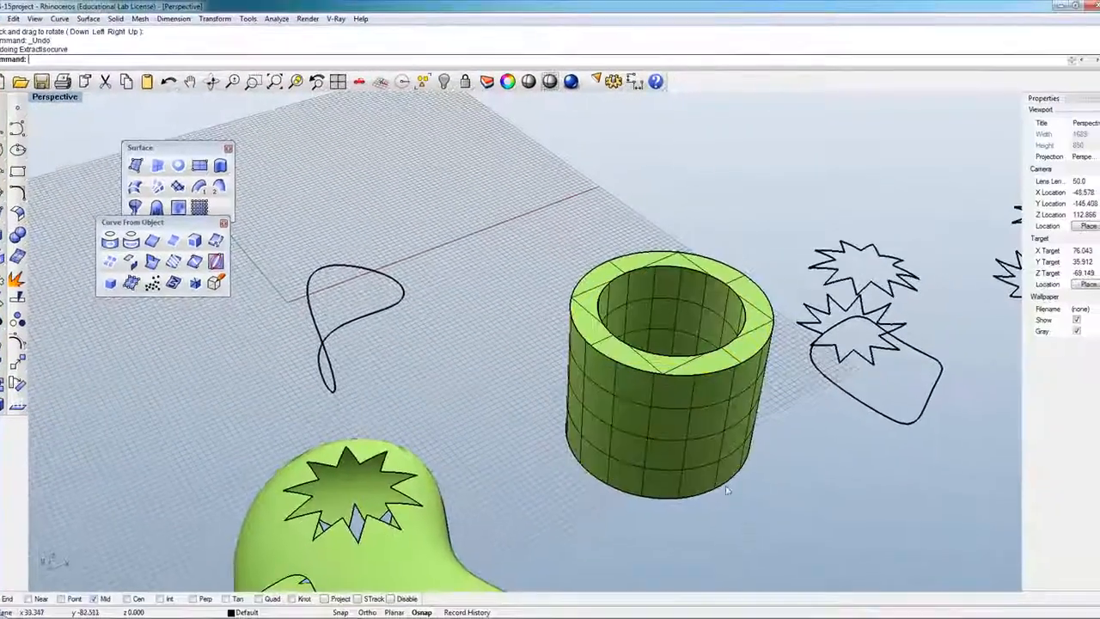
scroll(592, 364, down, 5)
scroll(598, 367, up, 7)
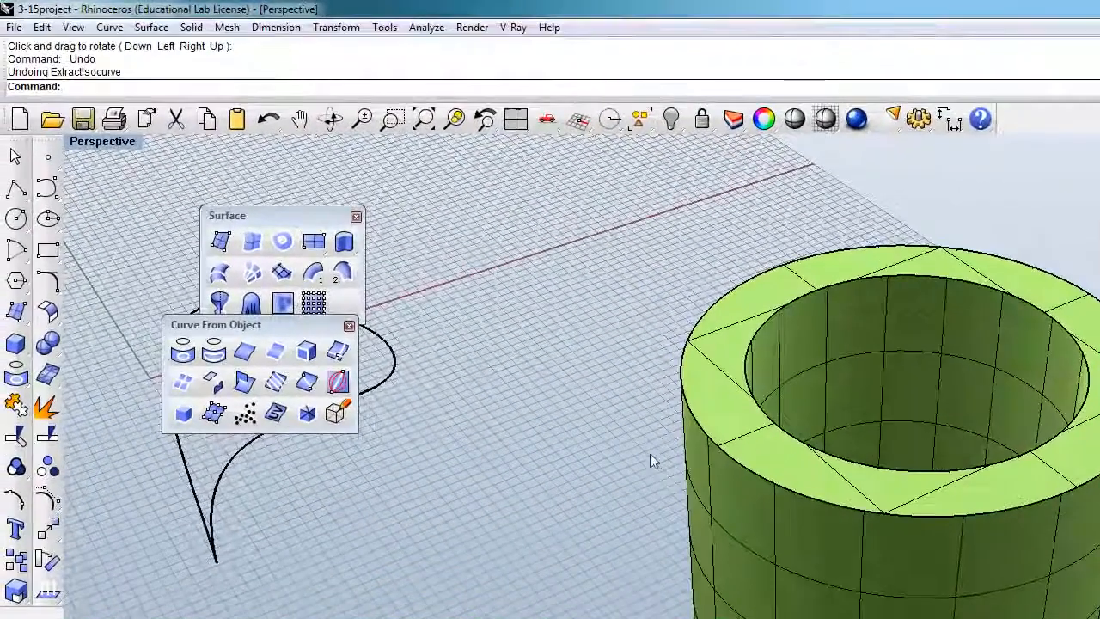
scroll(650, 453, down, 2)
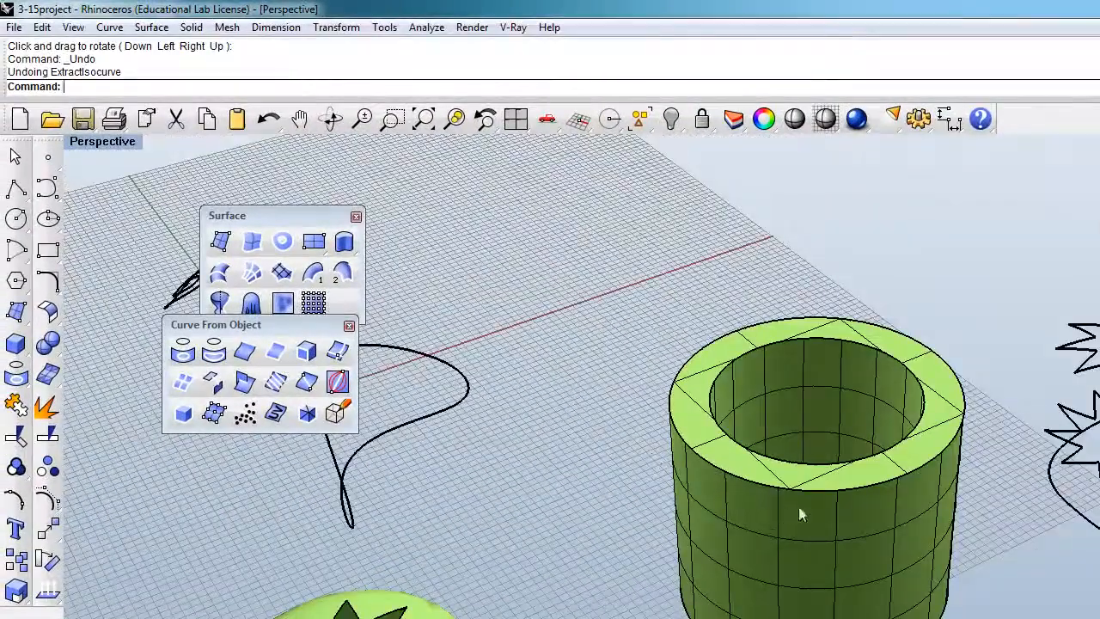
scroll(795, 511, up, 3)
Set the tube's Isocurve Density to 0.
click(822, 552)
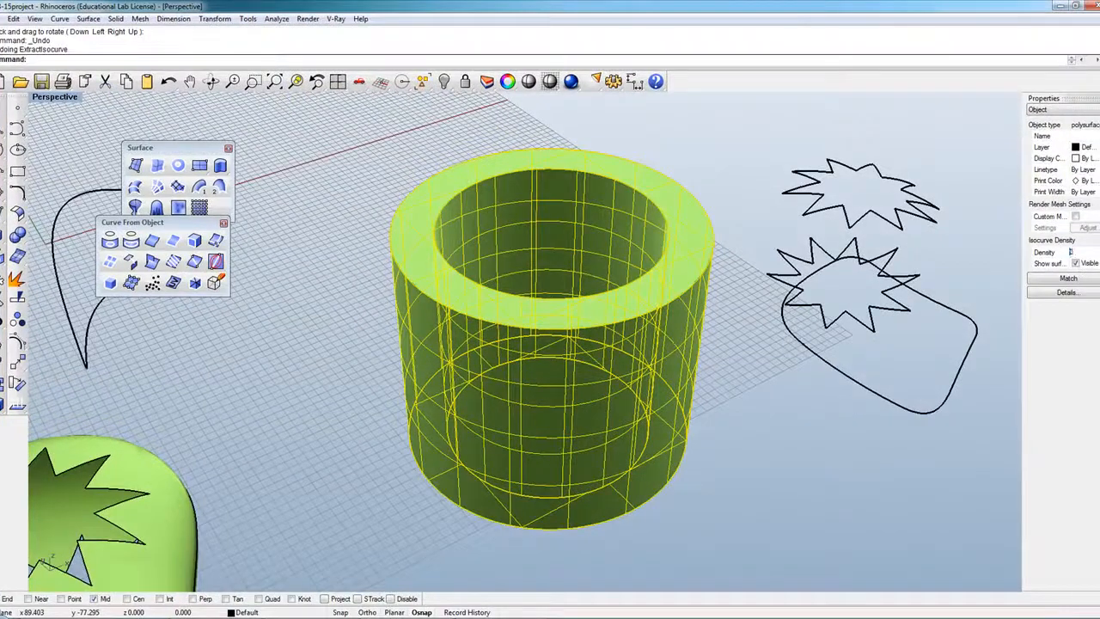
text(0)
key(Return)
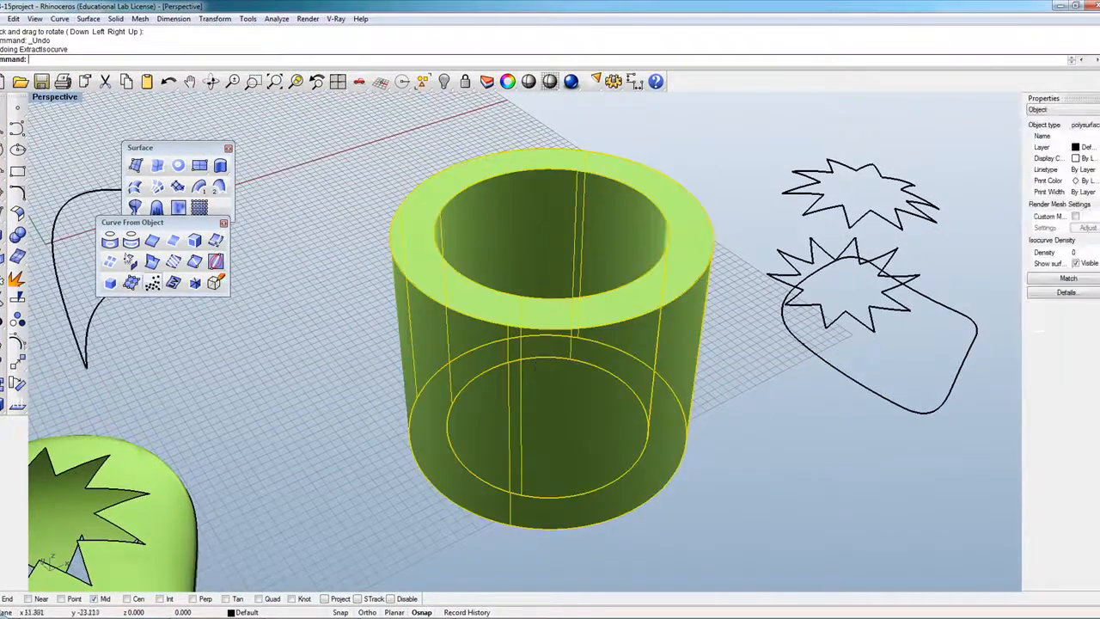
click(369, 416)
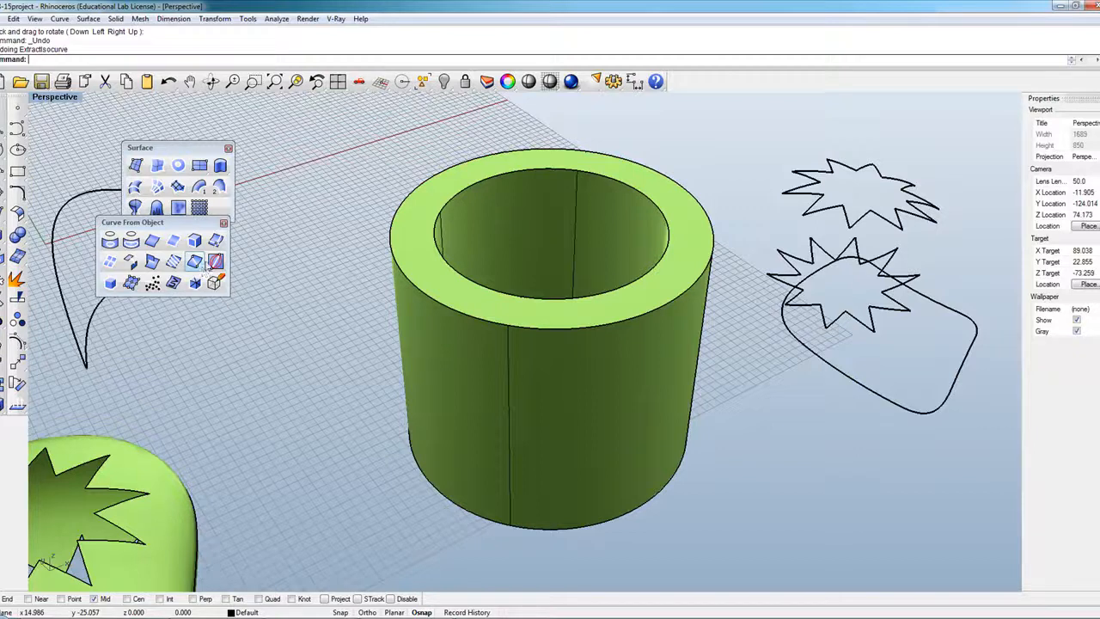
click(216, 245)
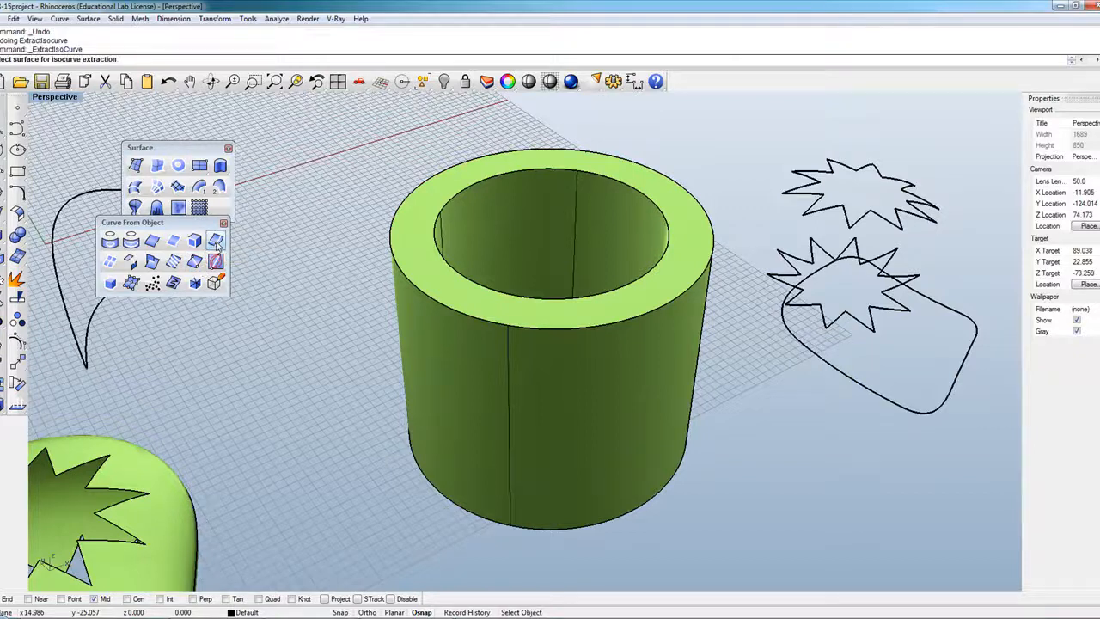
Extract eight vertical isocurves from the tube with Direction set to V.
click(496, 374)
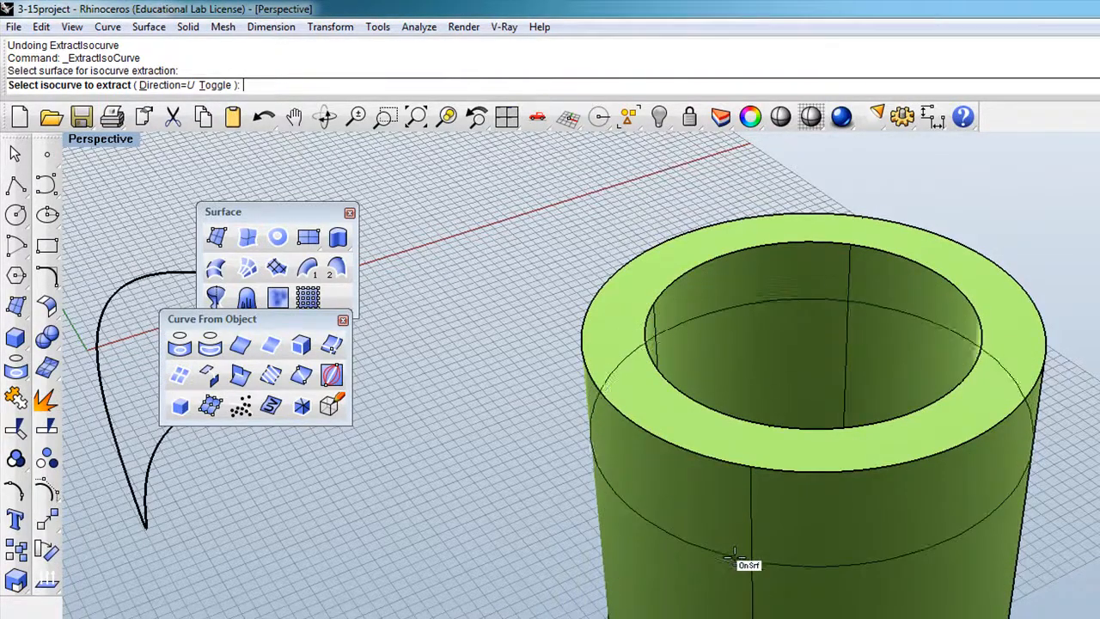
click(168, 85)
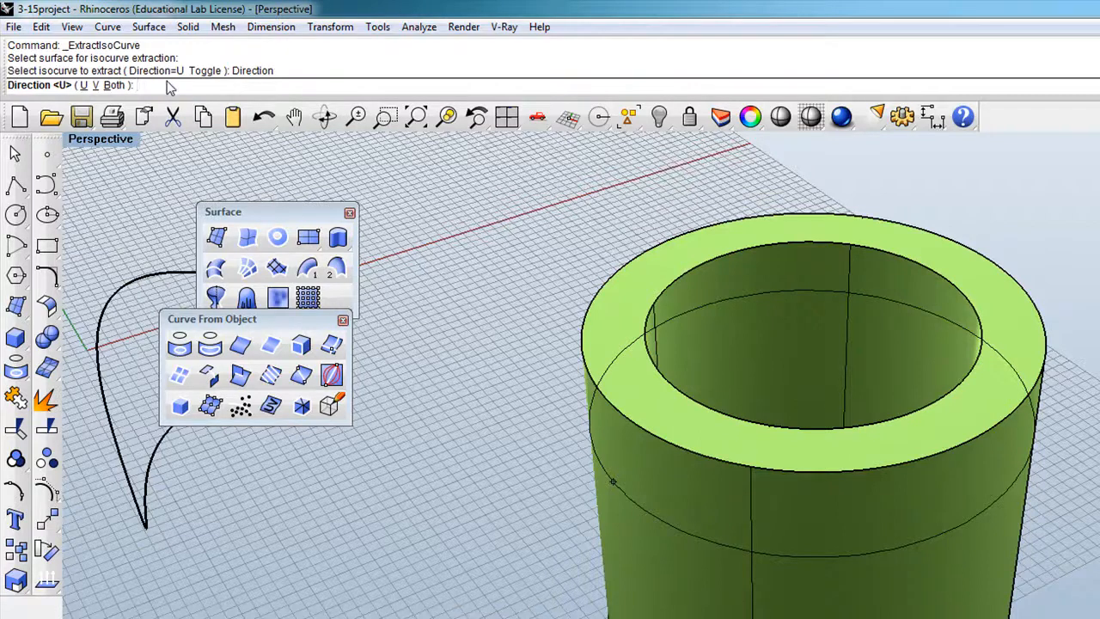
click(95, 86)
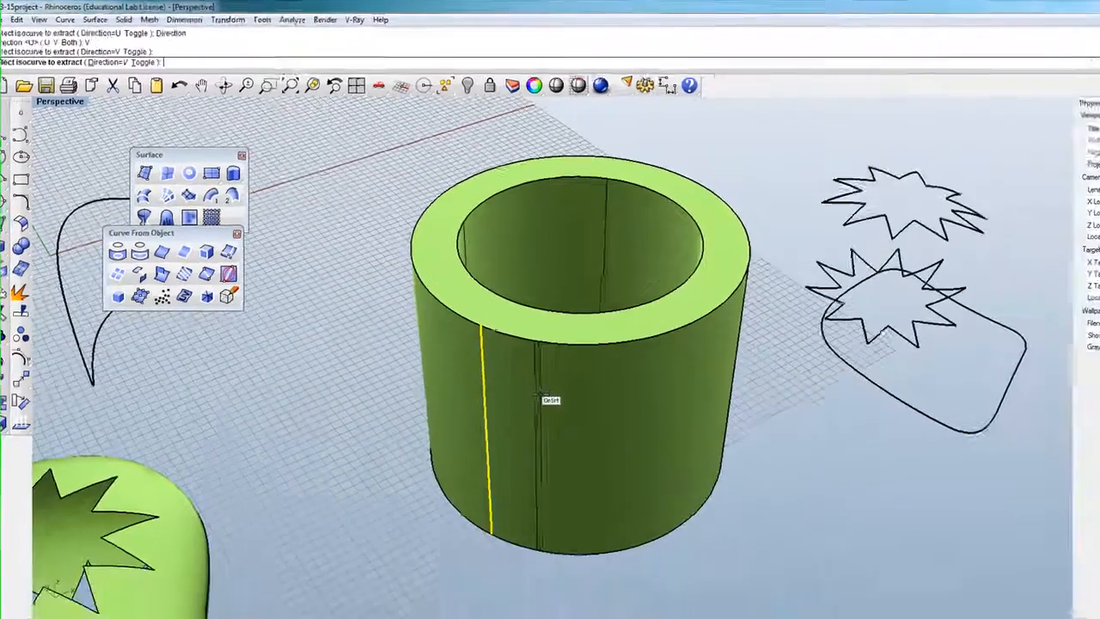
click(542, 398)
click(588, 395)
click(625, 395)
click(667, 395)
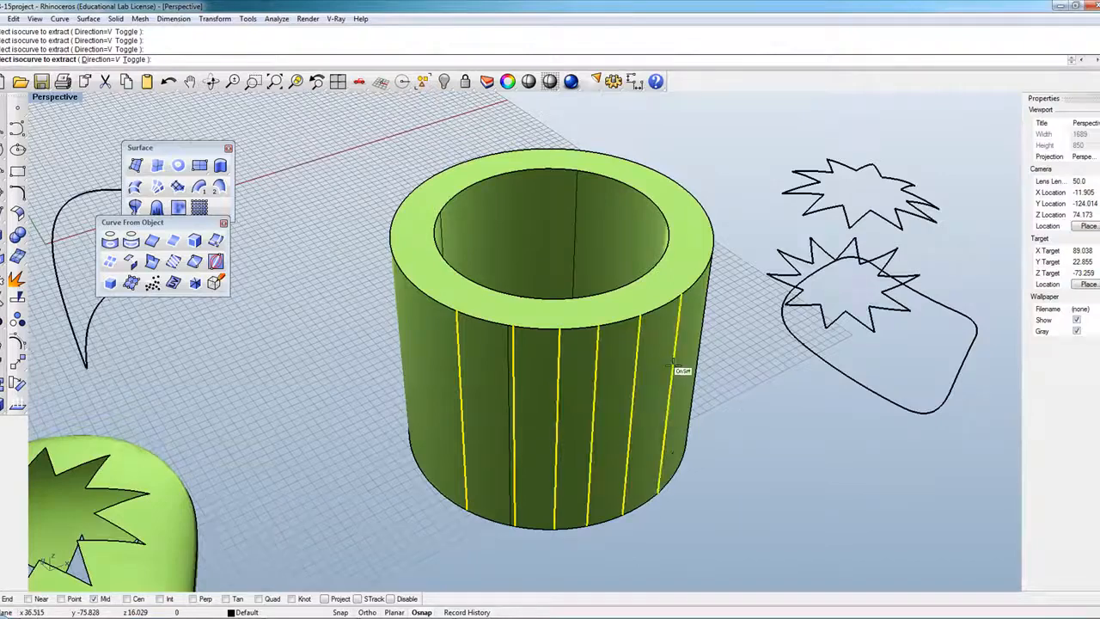
click(673, 370)
click(425, 375)
click(410, 378)
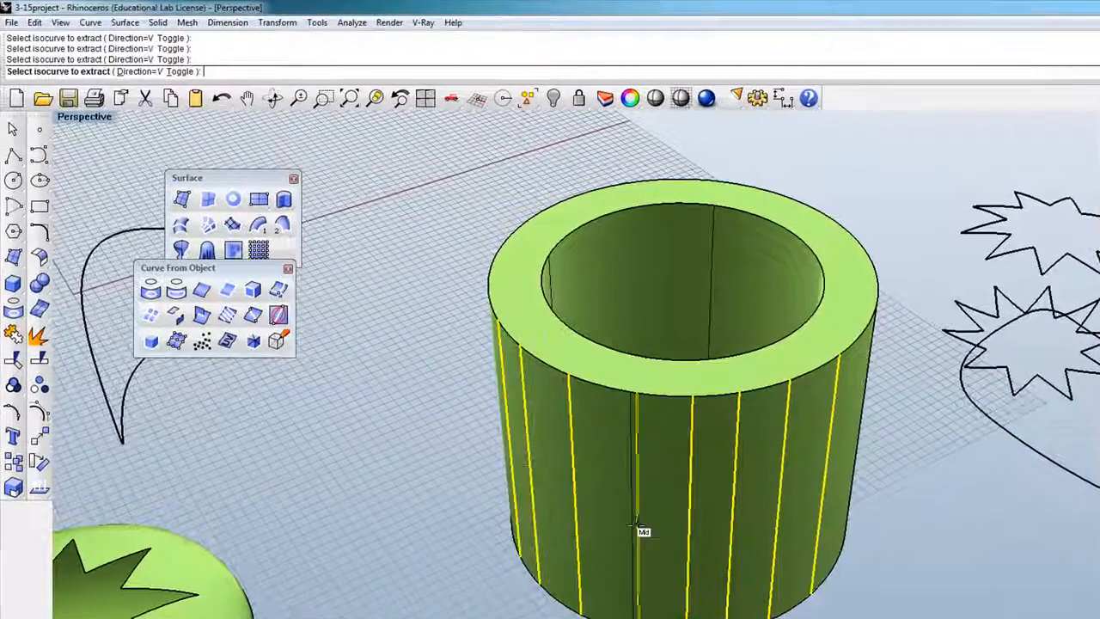
click(638, 523)
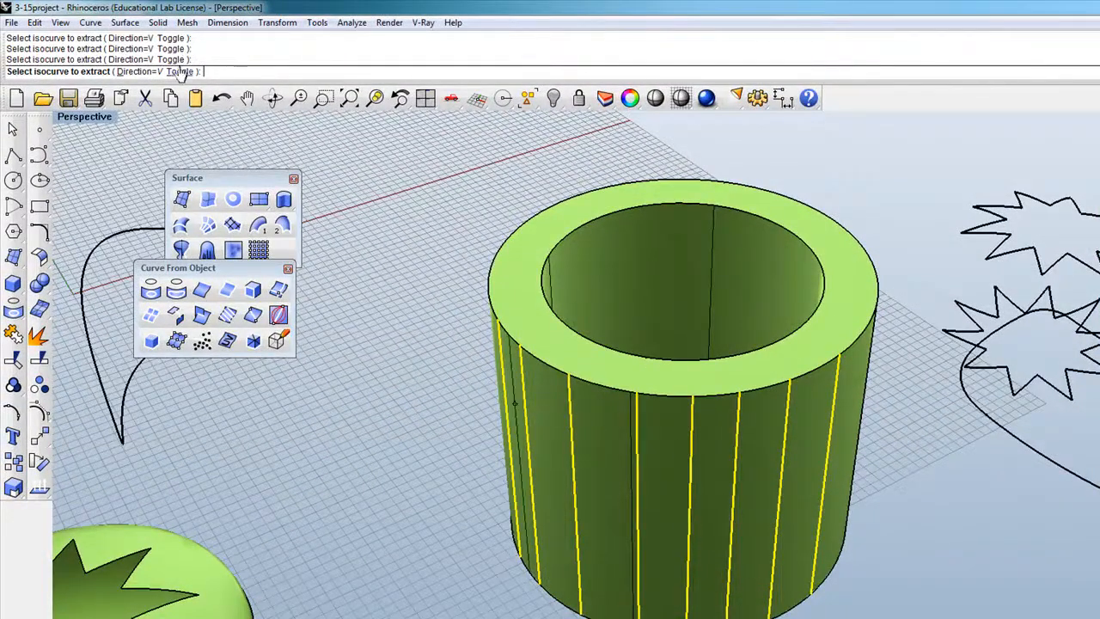
Switch Direction to Both, extract two more isocurve pairs, then delete all 12 curves.
click(137, 72)
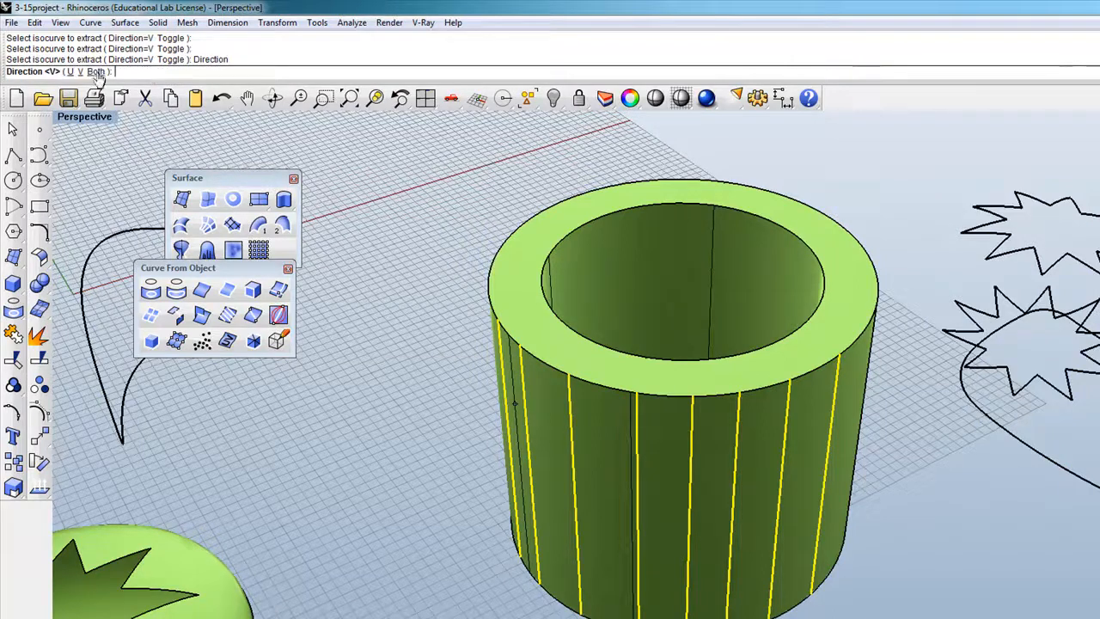
click(96, 72)
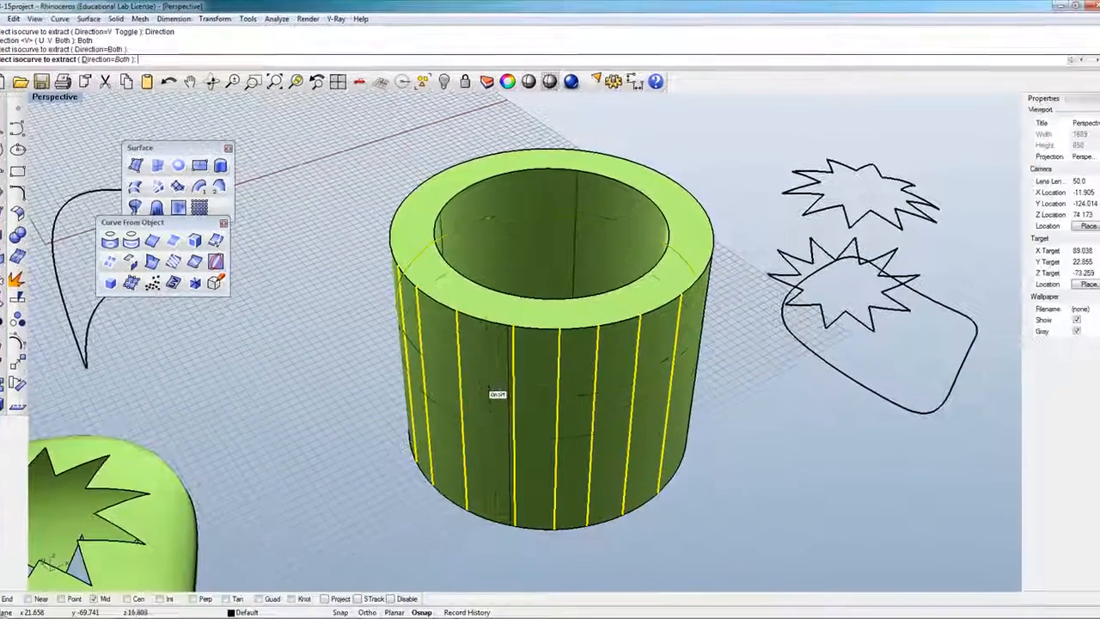
click(528, 419)
click(538, 460)
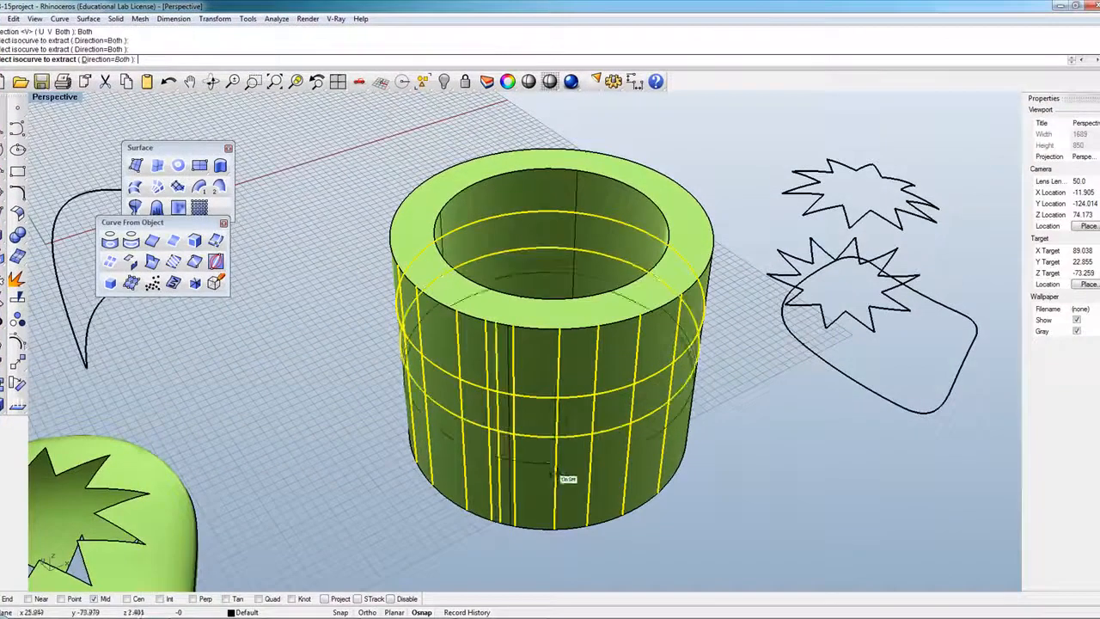
key(Return)
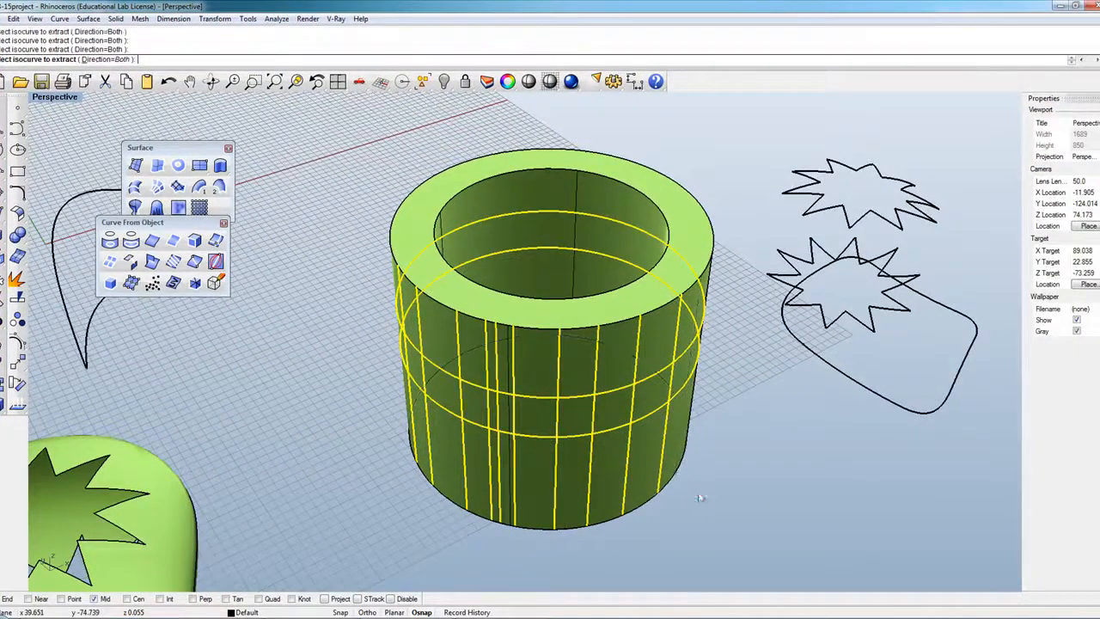
key(Delete)
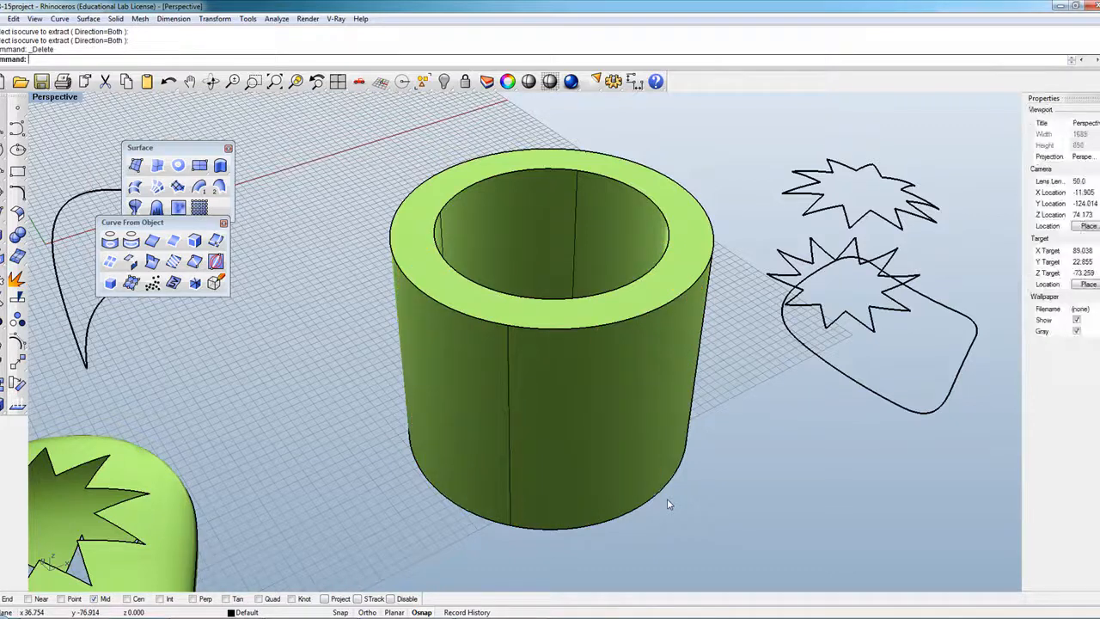
Draw a solid cone on the grid by picking its base centre, radius and height.
drag(207, 224, 288, 261)
scroll(427, 256, down, 8)
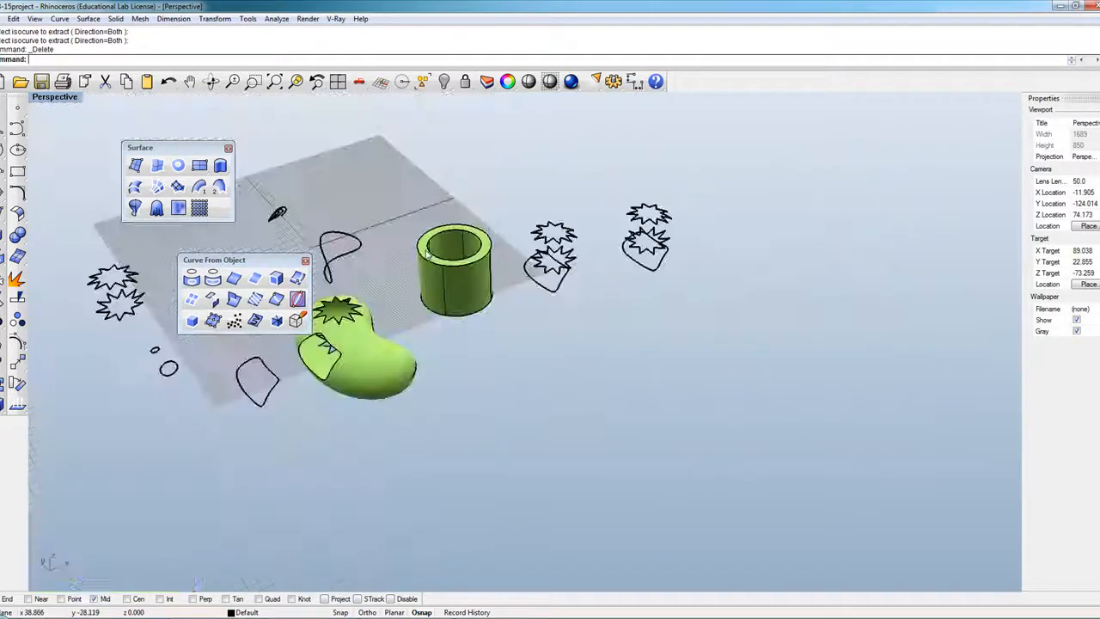
scroll(374, 359, up, 4)
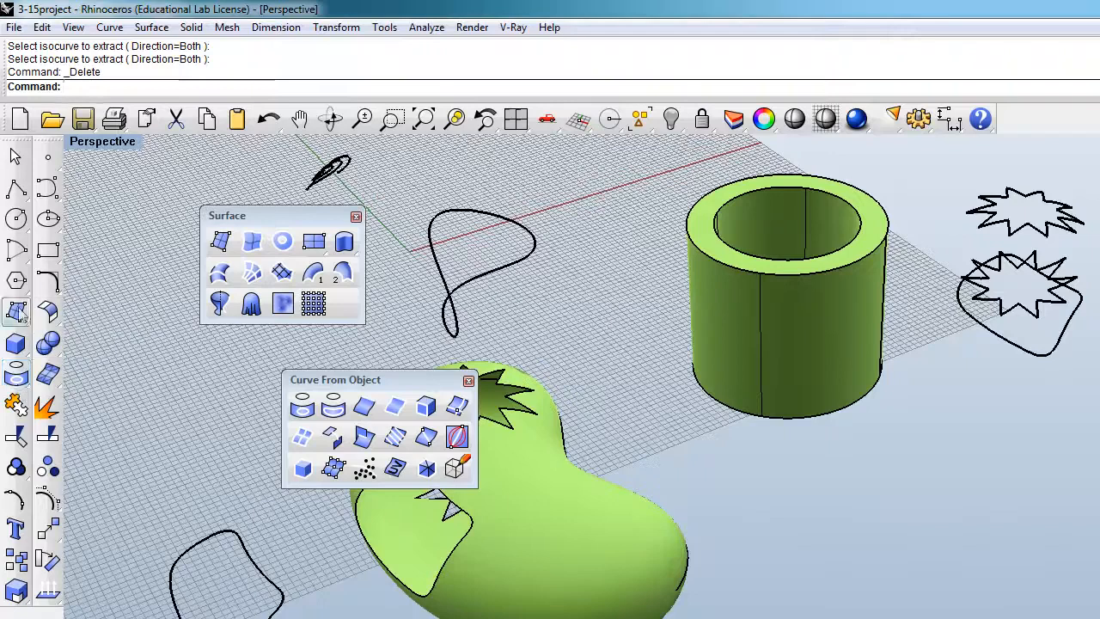
click(18, 344)
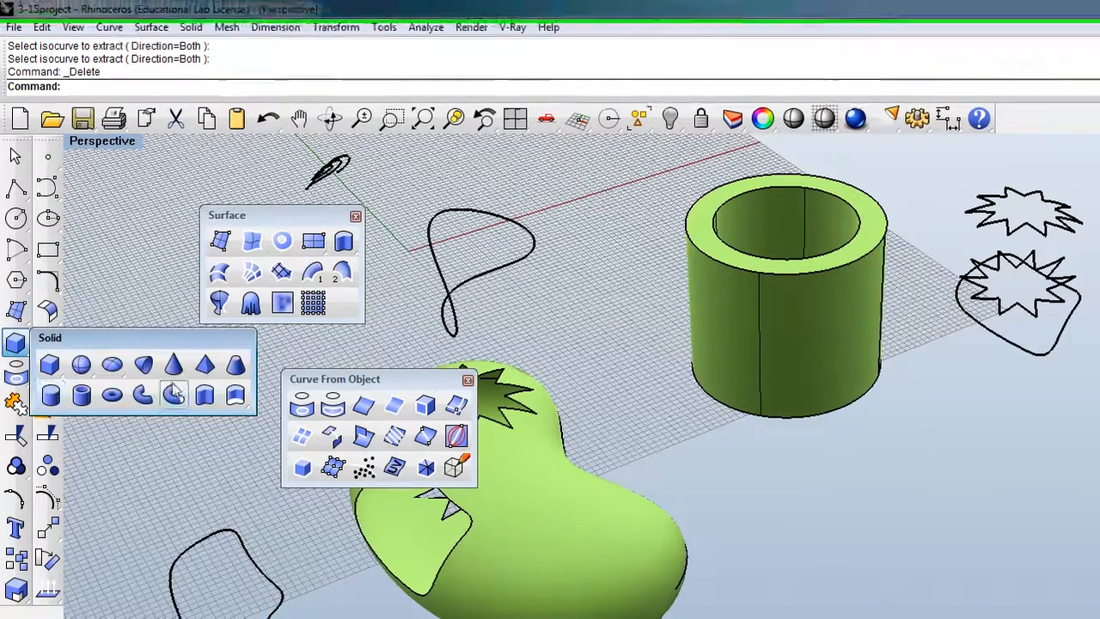
click(173, 366)
click(995, 618)
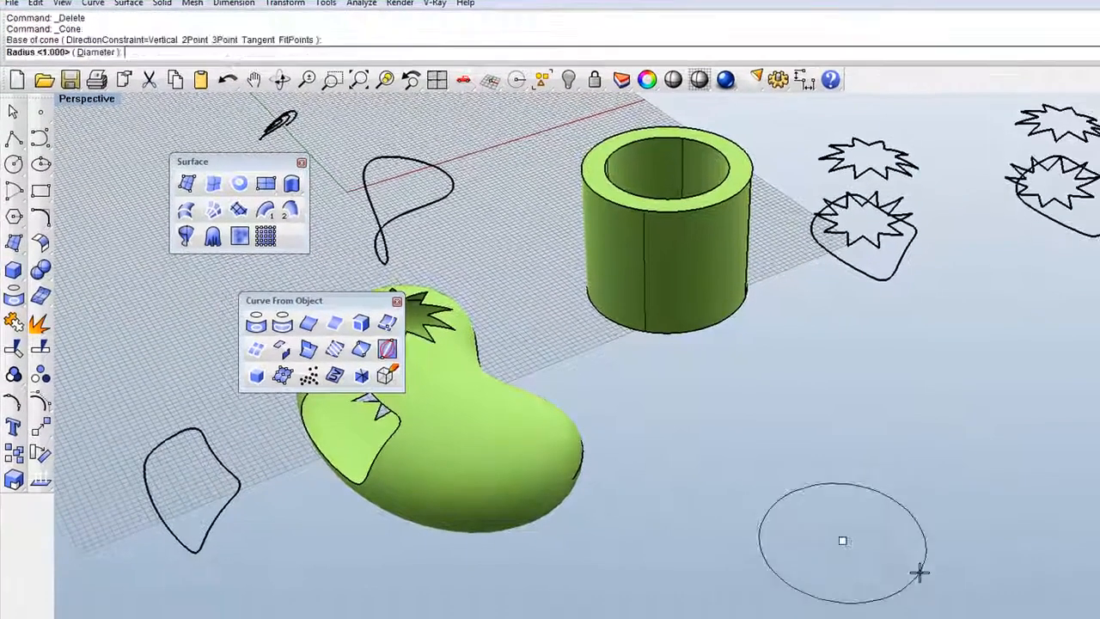
click(919, 572)
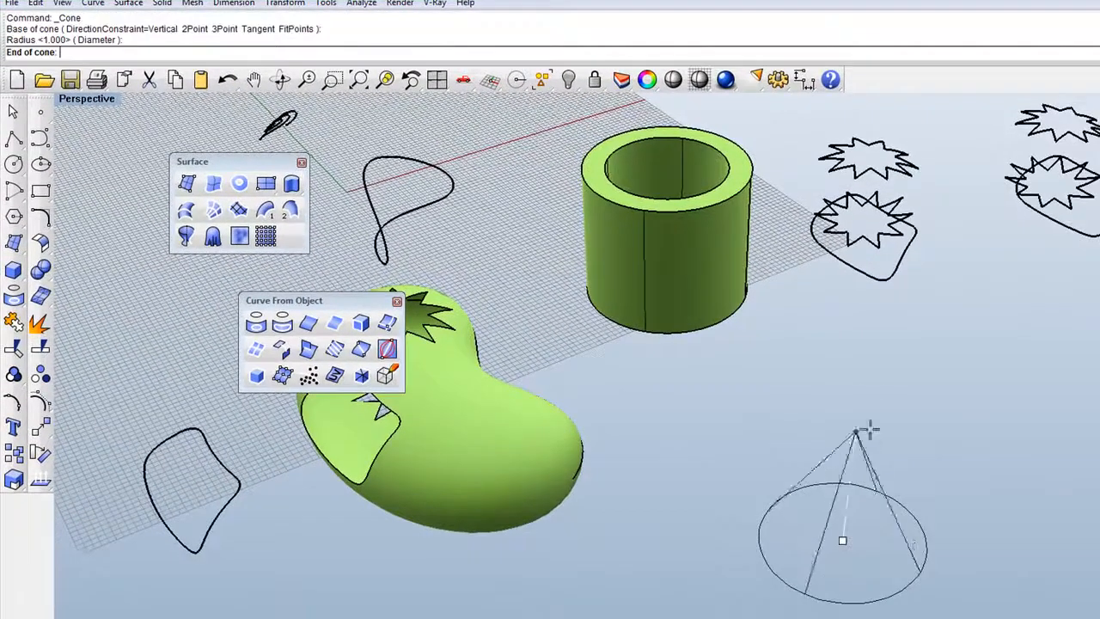
click(863, 380)
Start the Extract Isocurve command.
scroll(866, 541, up, 7)
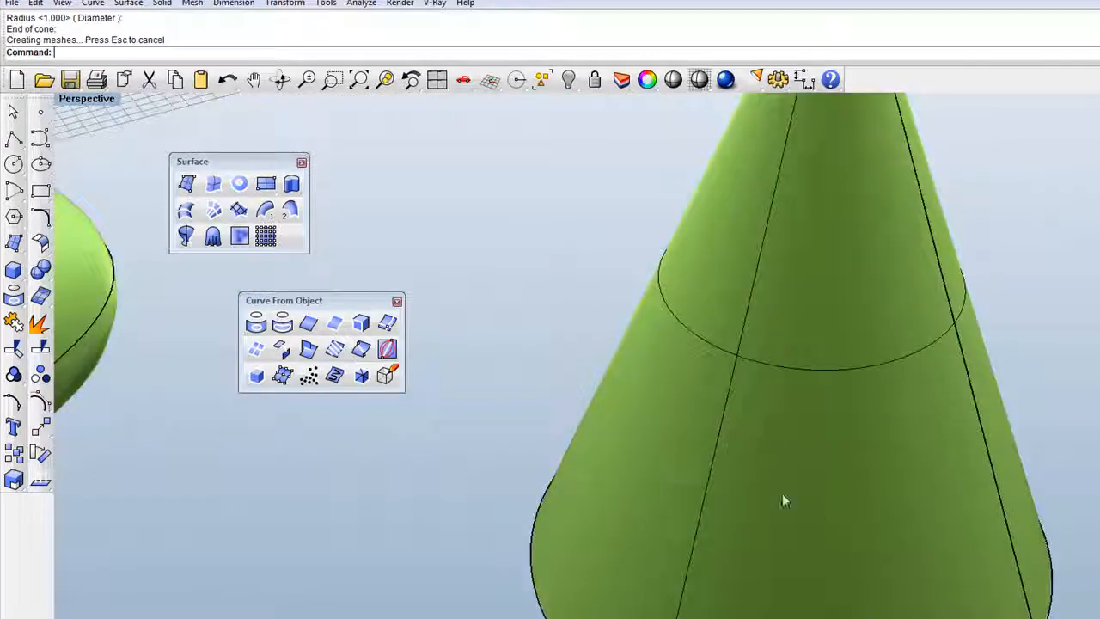
scroll(757, 478, down, 4)
click(342, 347)
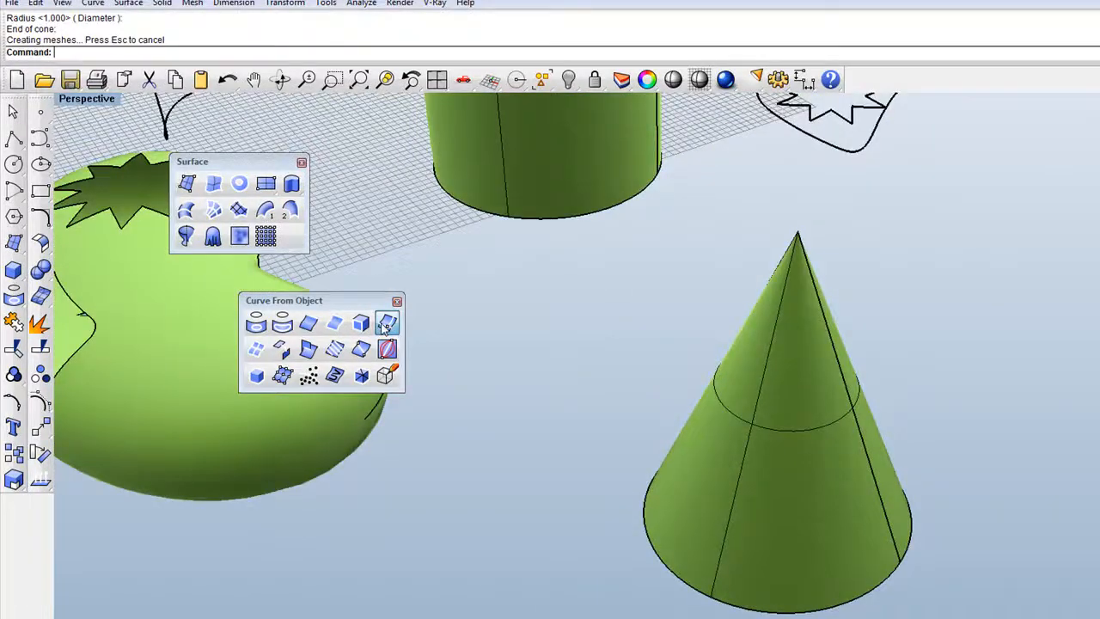
Extract three ring-and-line isocurves from the cone and move them to its right.
click(743, 492)
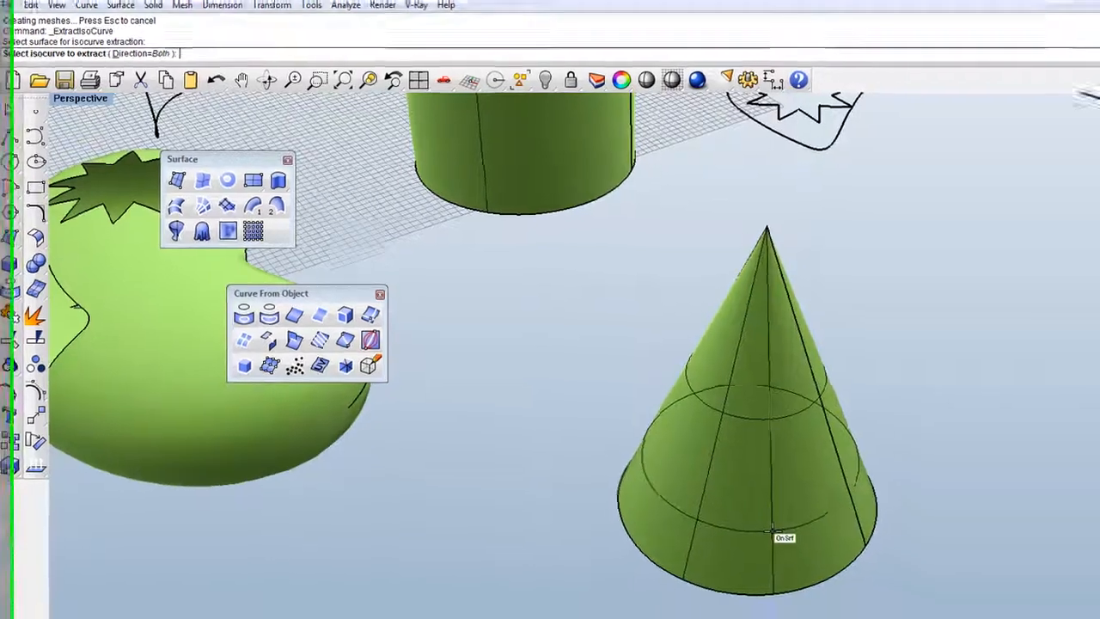
click(803, 546)
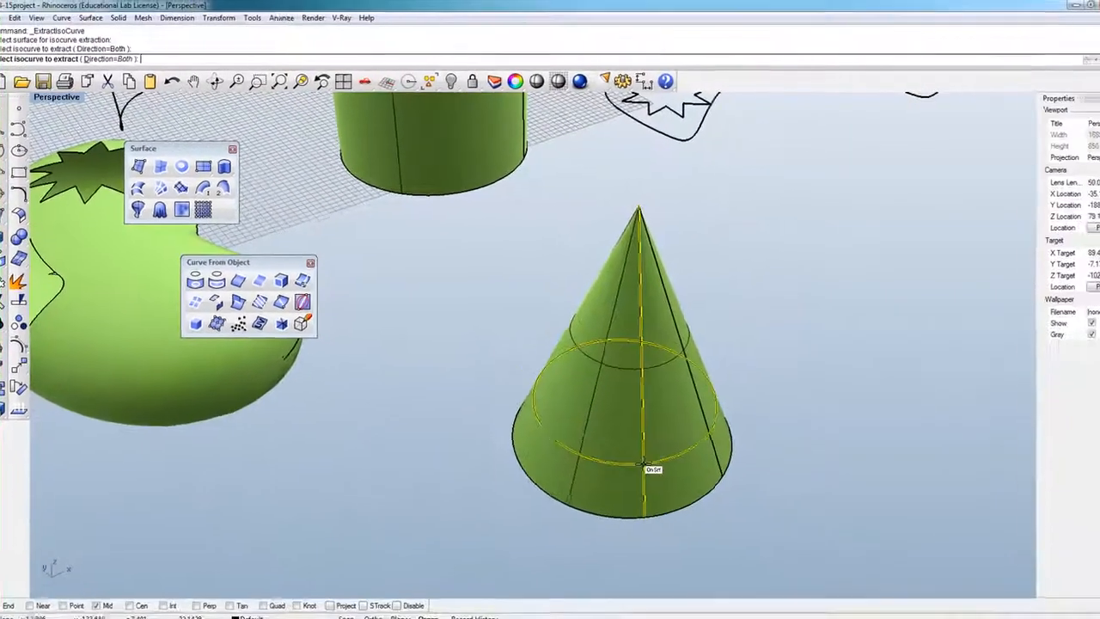
click(601, 421)
click(572, 379)
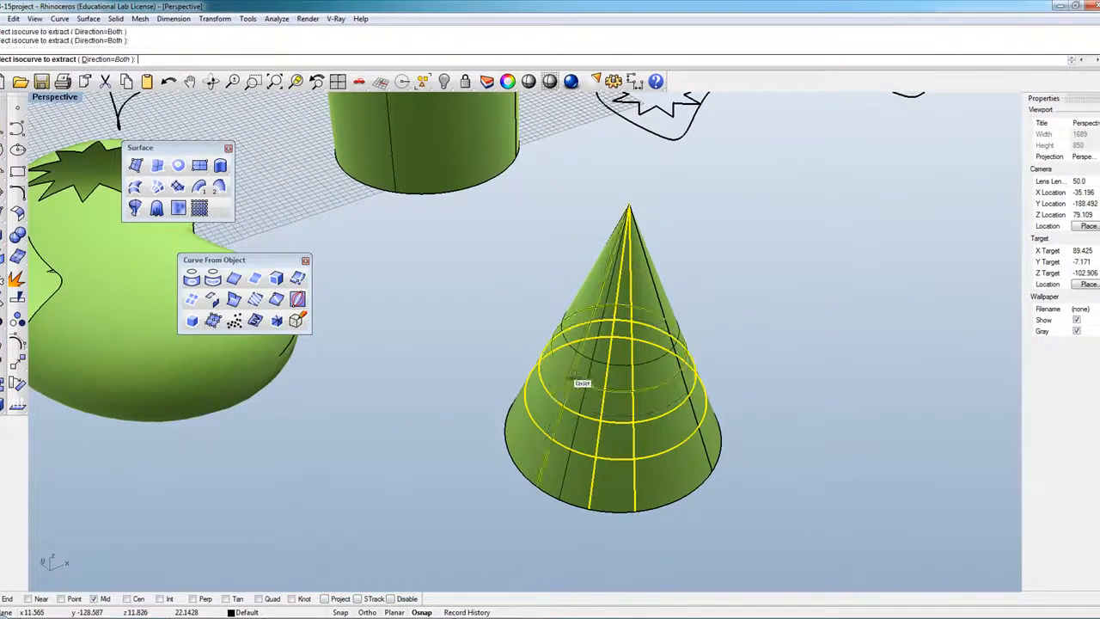
key(Return)
drag(605, 398, 782, 386)
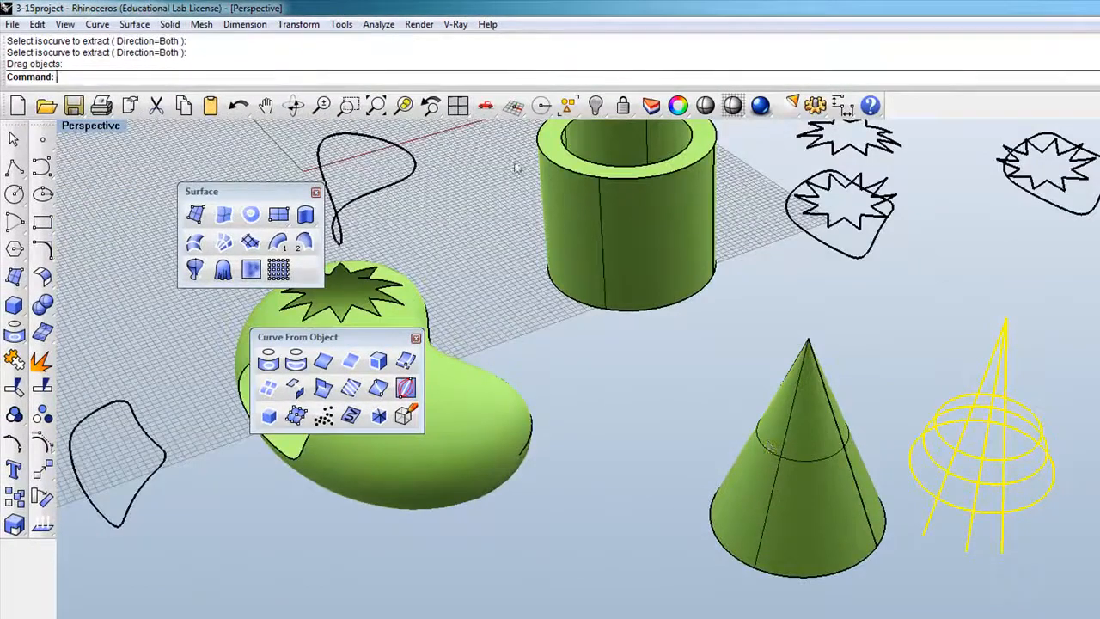
Orbit the view, close the Curve From Object panel and delete the extracted cone curves.
click(293, 105)
drag(1063, 441, 963, 455)
key(Return)
drag(401, 344, 423, 302)
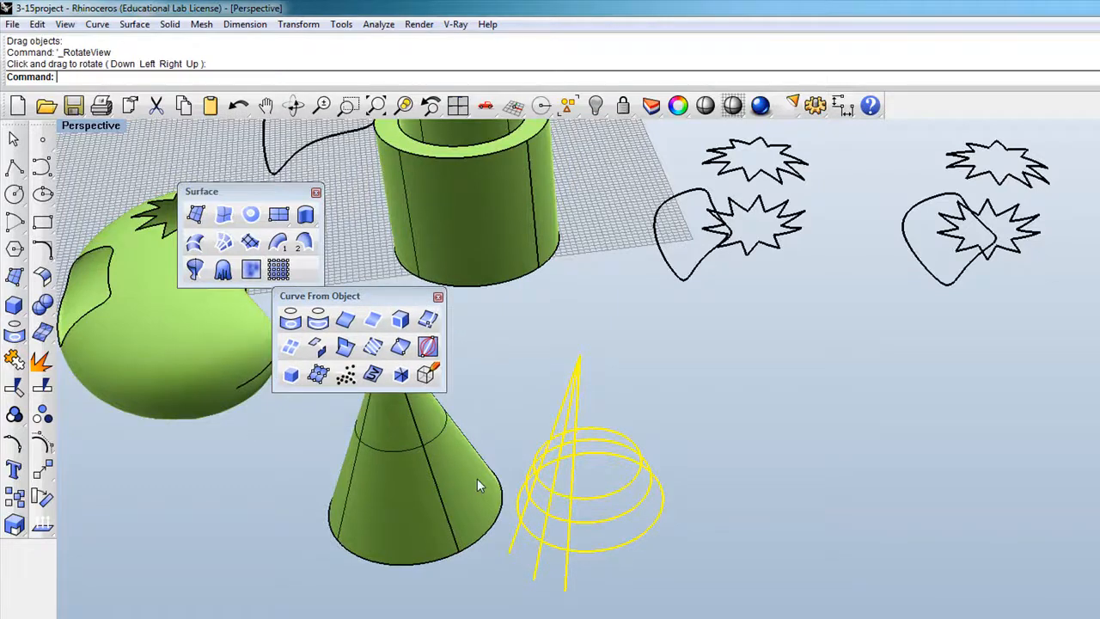
click(438, 298)
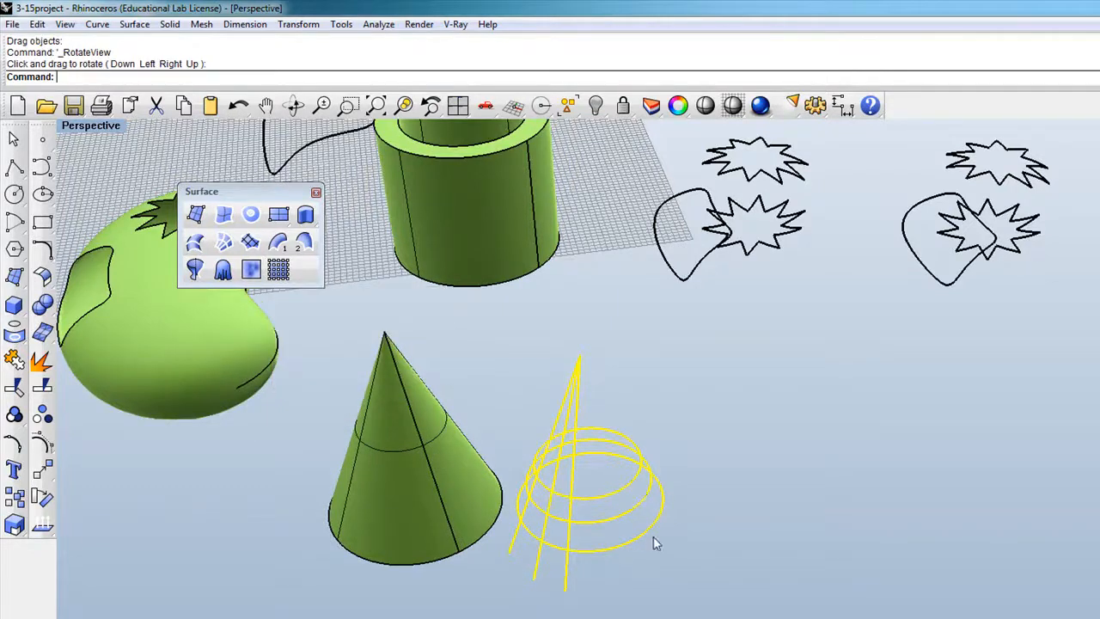
key(Delete)
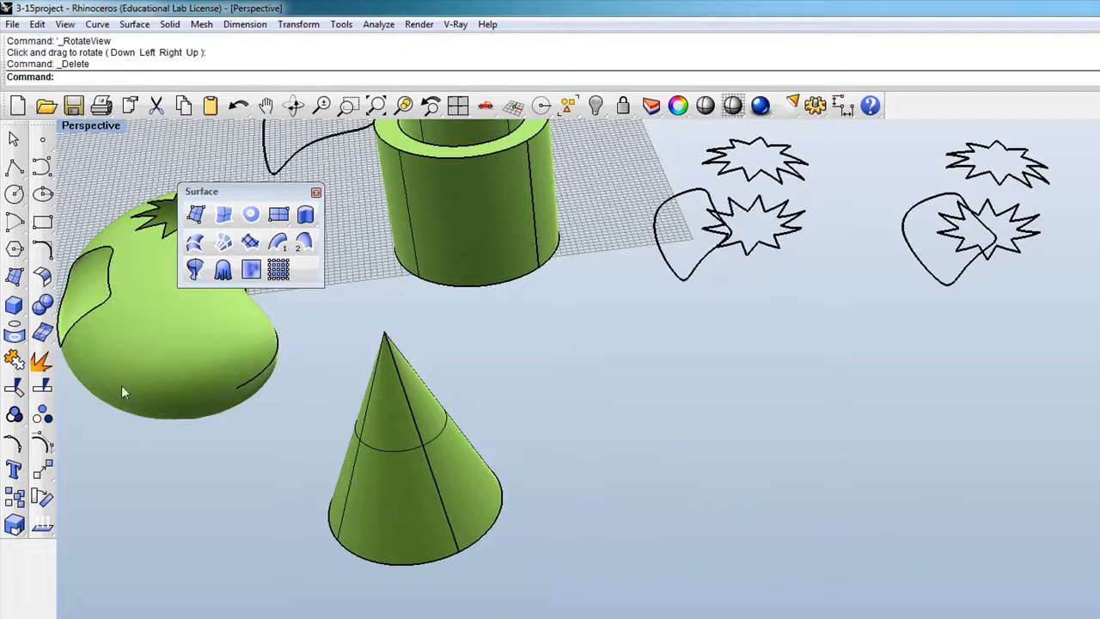
Float the Curve From Object toolbar, reposition the hollow cylinder and set its isocurve density to 4.
click(15, 332)
drag(110, 333, 472, 319)
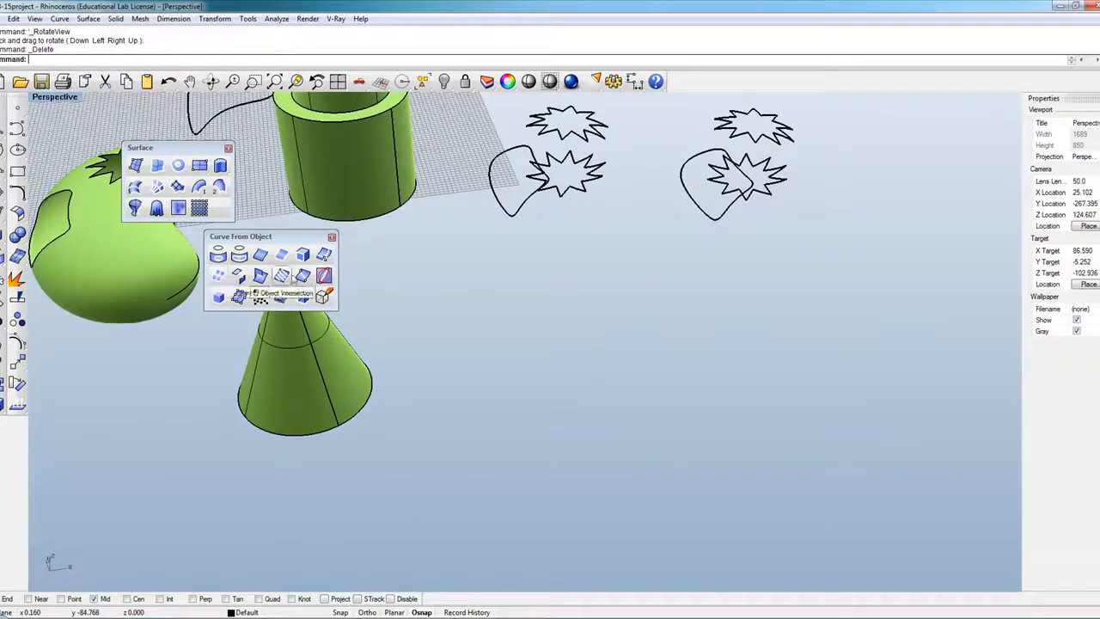
drag(286, 239, 169, 388)
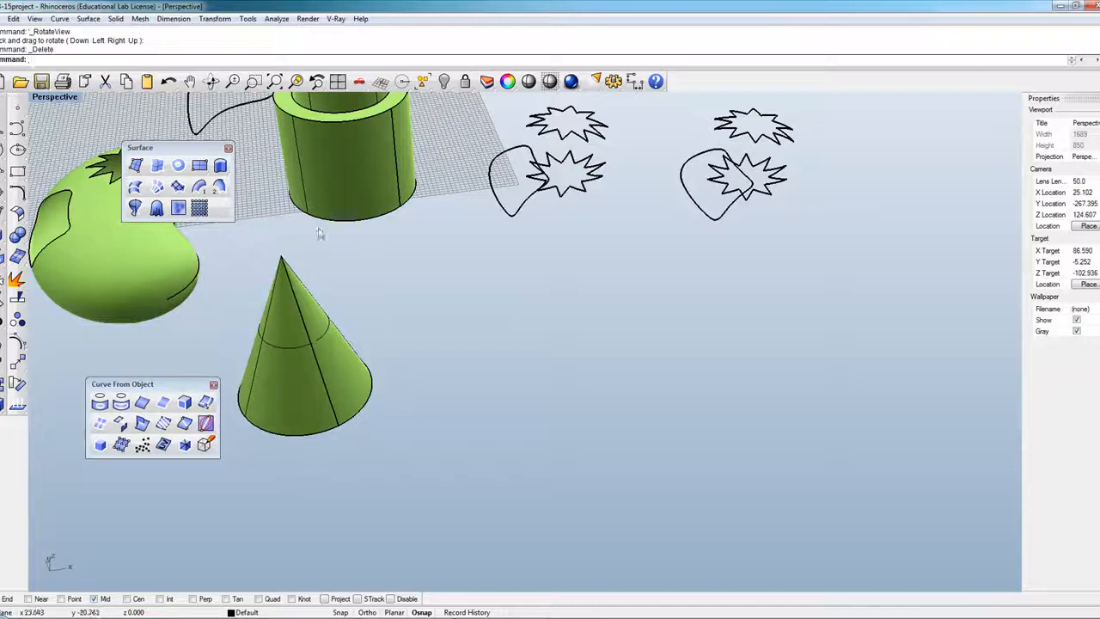
drag(335, 201, 525, 407)
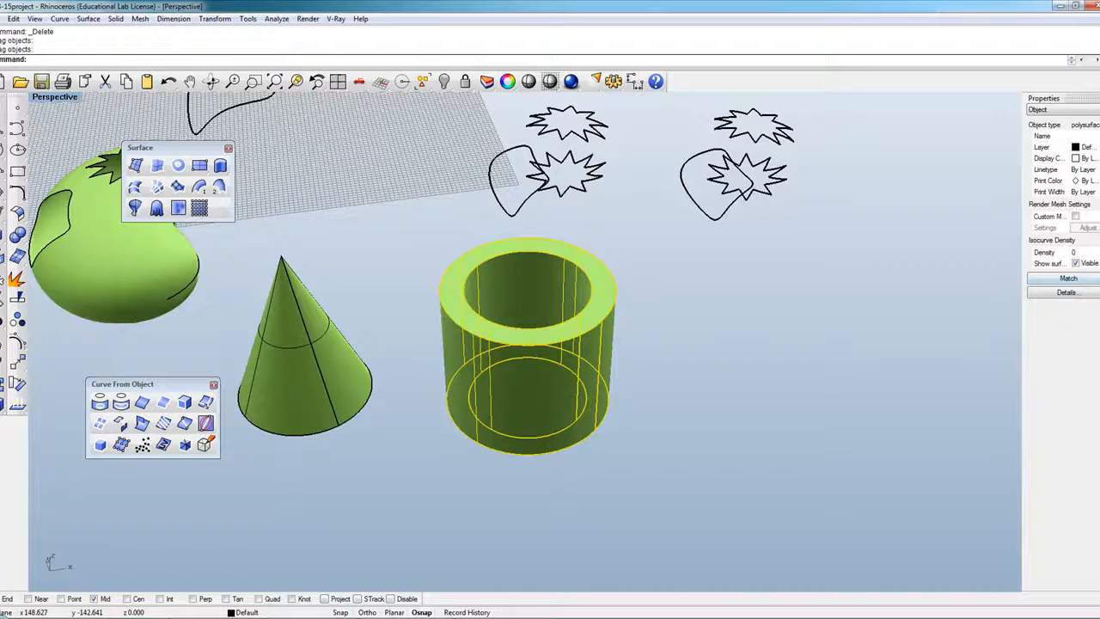
text(4)
key(Return)
click(737, 445)
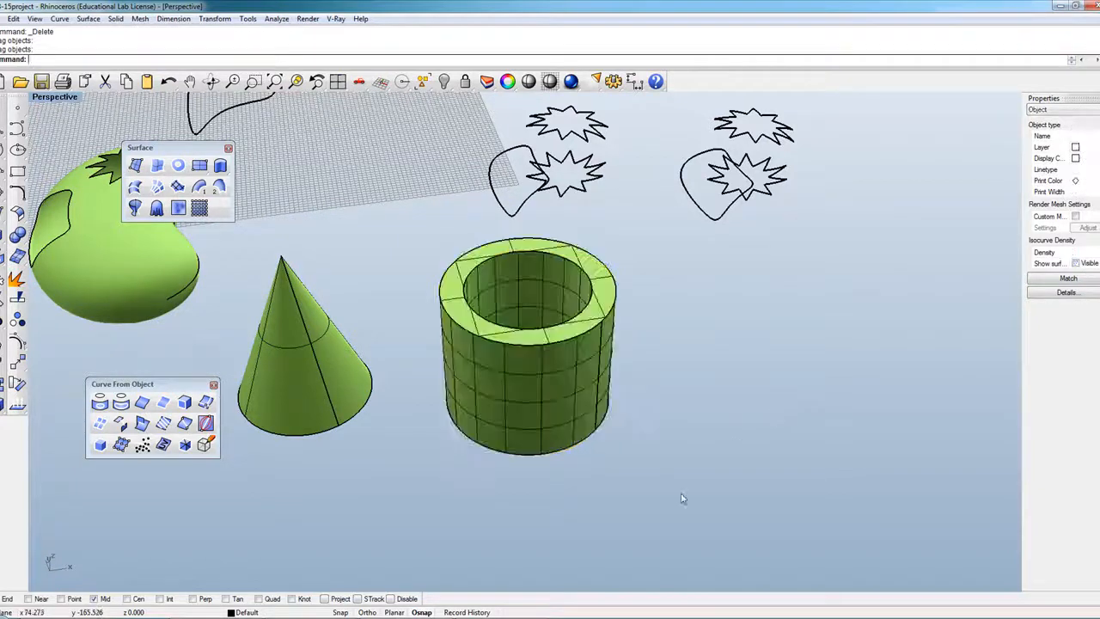
click(480, 394)
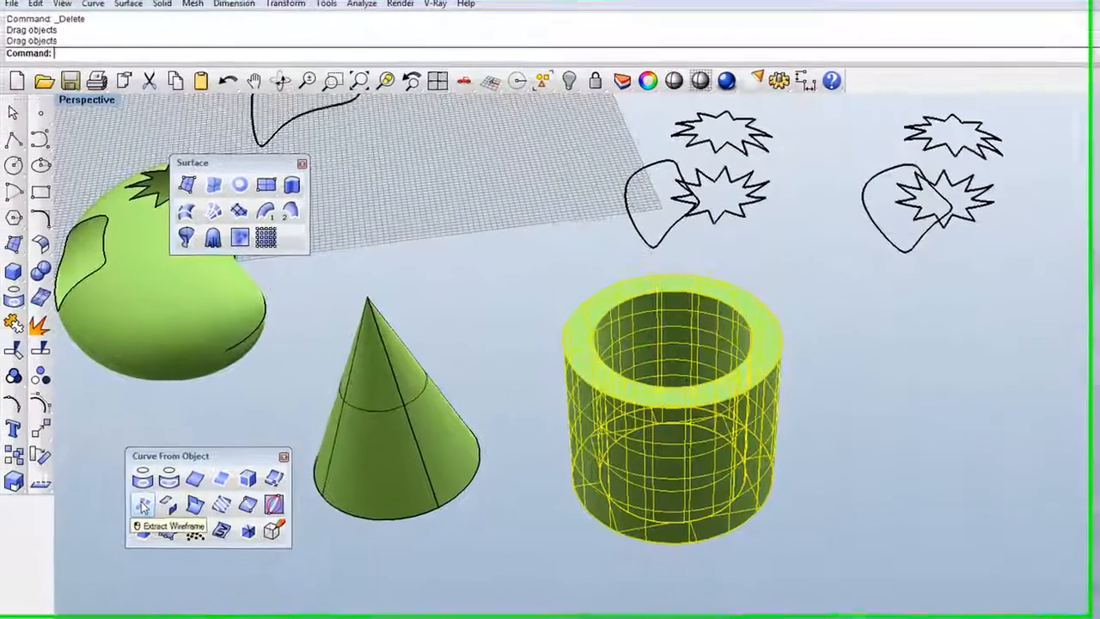
Extract the cylinder's 66-curve wireframe and move the copy to the cylinder's right.
click(100, 423)
drag(590, 443, 890, 487)
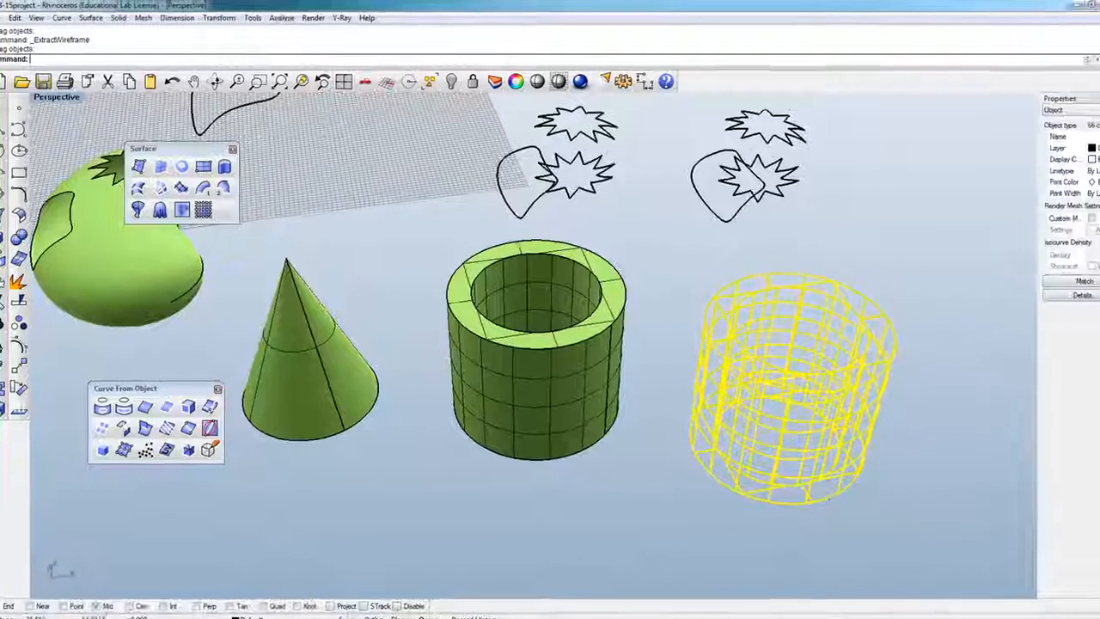
right_drag(803, 278, 710, 306)
scroll(700, 323, down, 4)
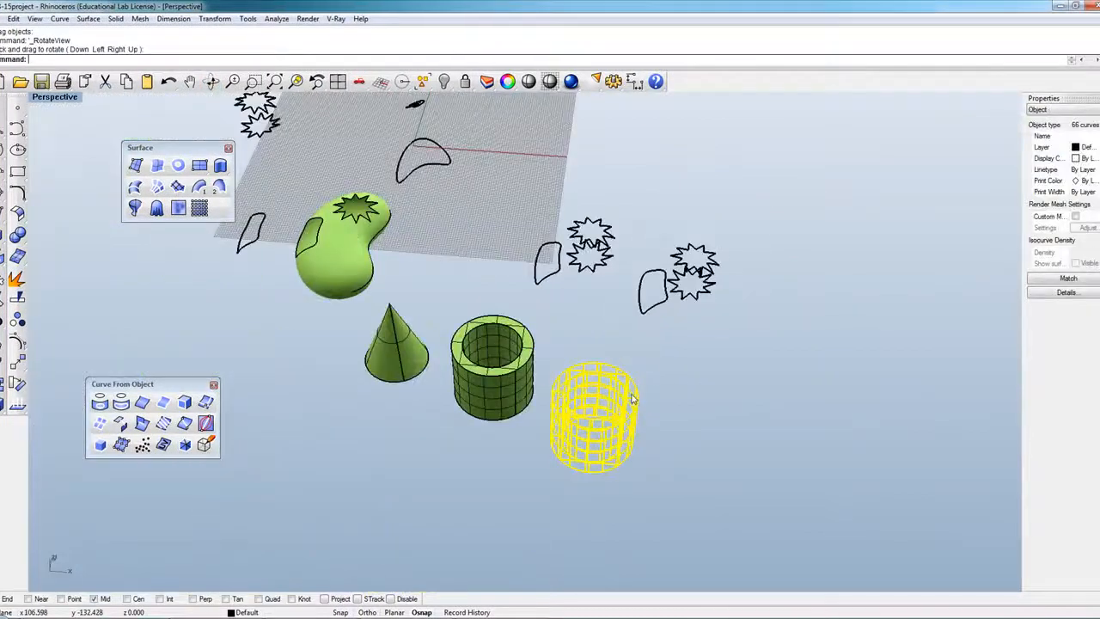
click(567, 485)
scroll(515, 452, up, 2)
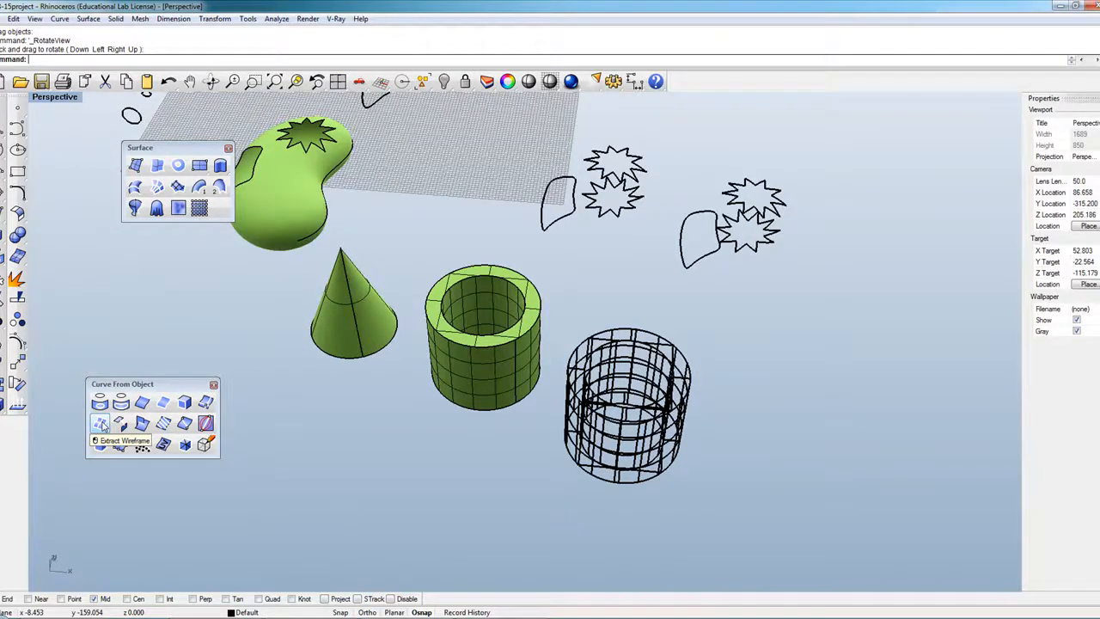
click(335, 326)
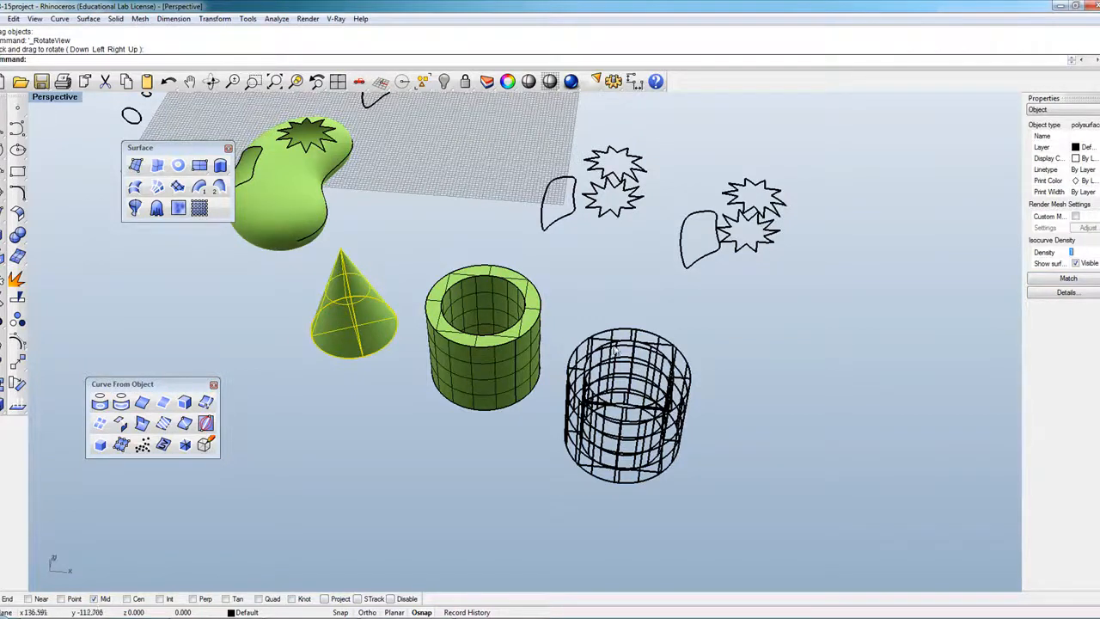
Move the cone beside the cylinder and extract a first wireframe copy, placed up-left.
drag(347, 338, 351, 432)
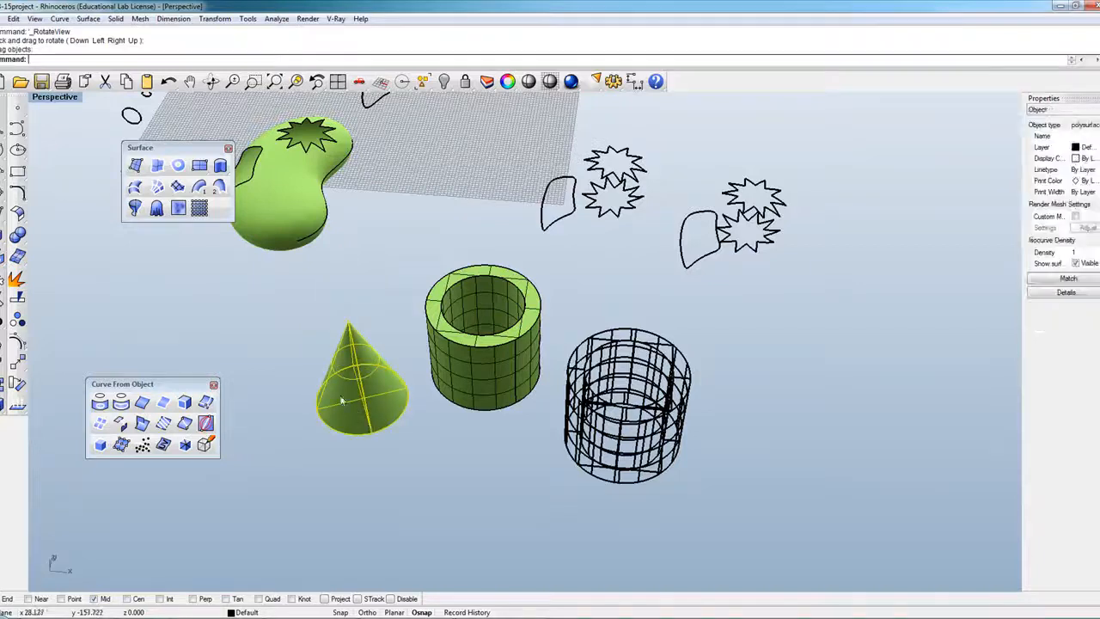
click(337, 453)
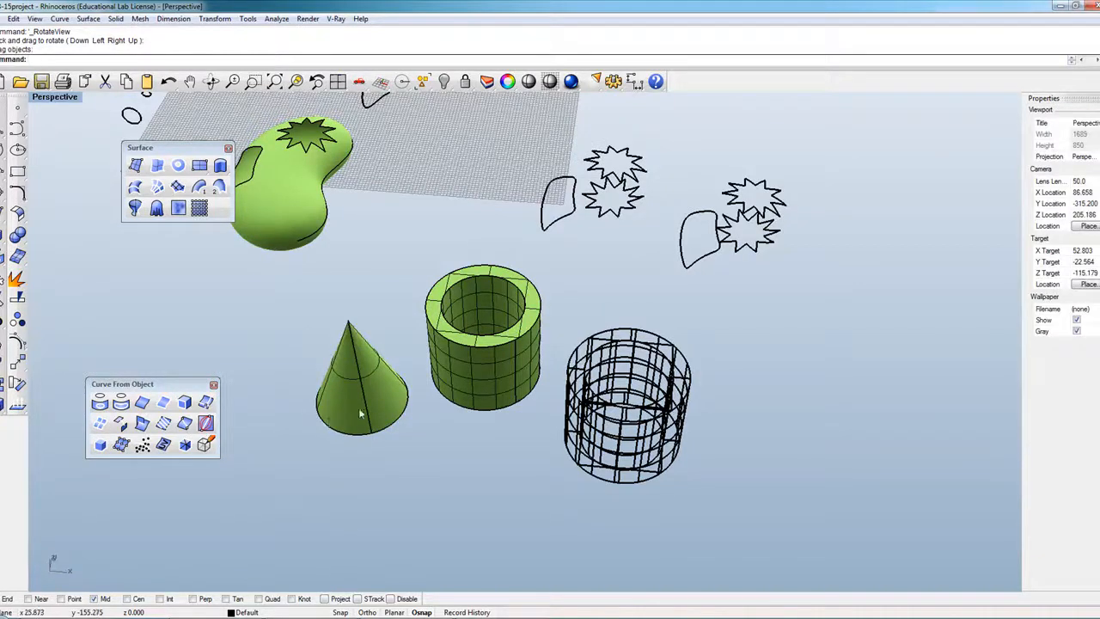
click(360, 413)
click(100, 424)
drag(364, 407, 251, 359)
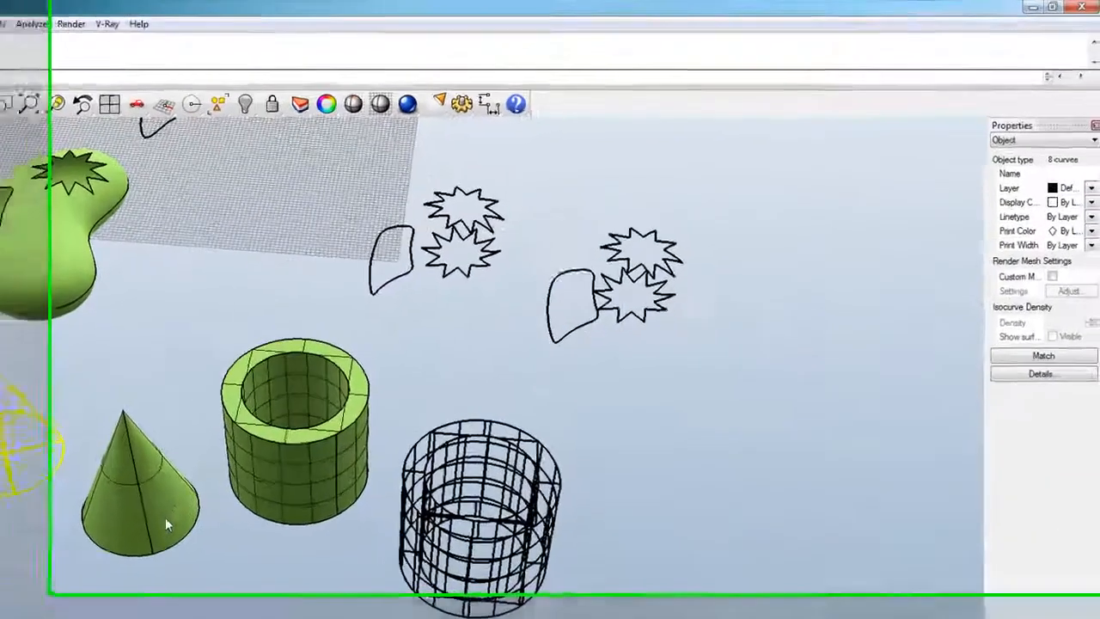
Set the cone's isocurve density to 4 and move its 26-curve wireframe to the far left.
click(356, 421)
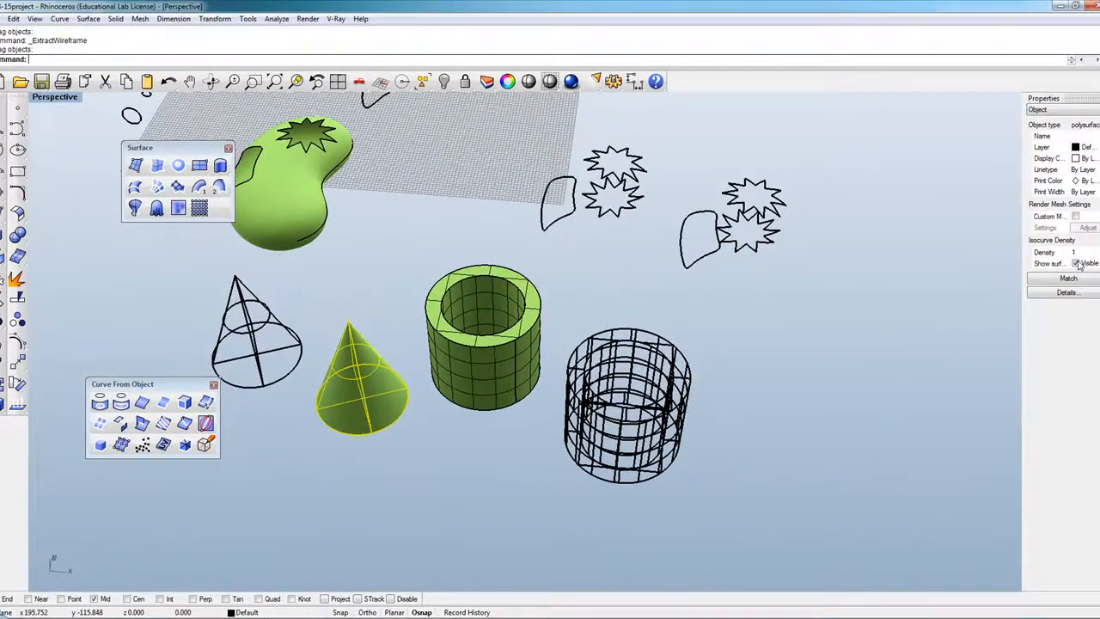
text(4)
key(Return)
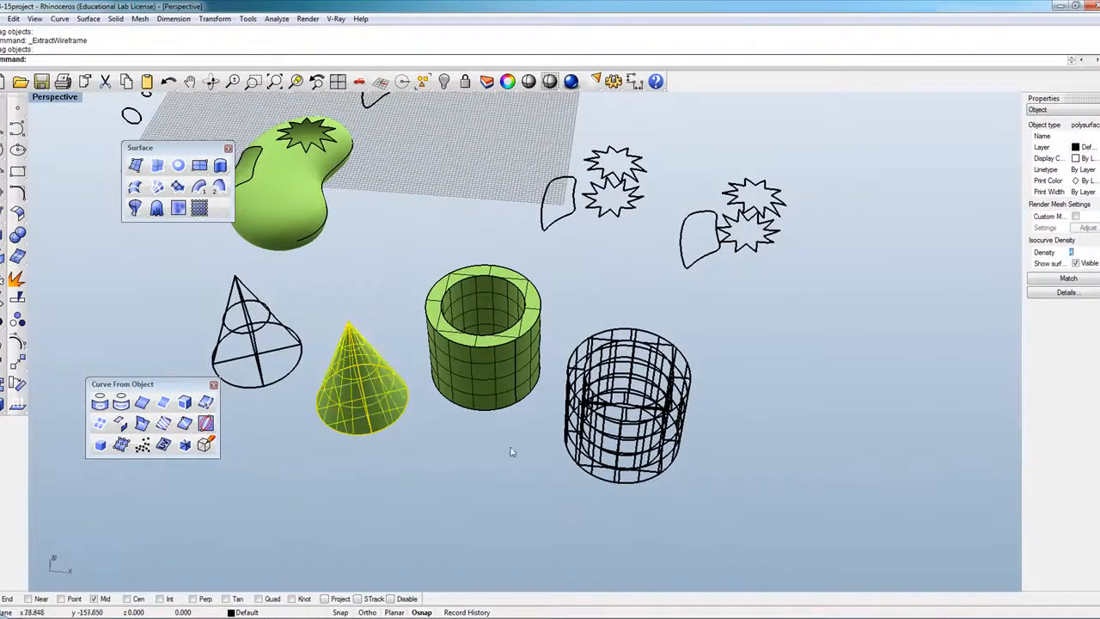
click(100, 424)
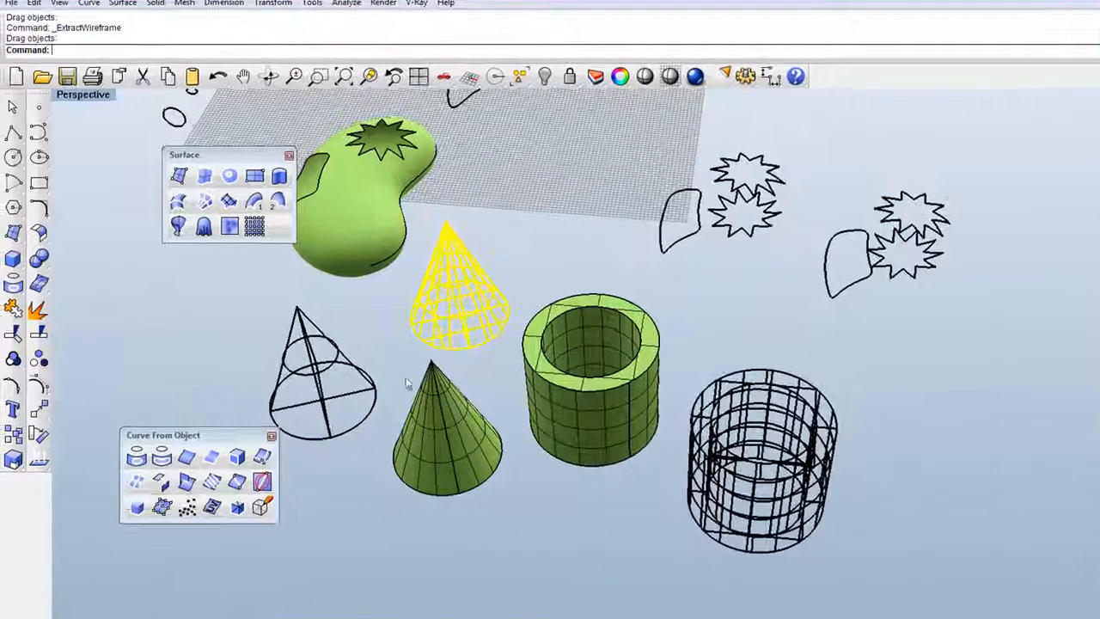
drag(466, 303, 182, 361)
click(528, 532)
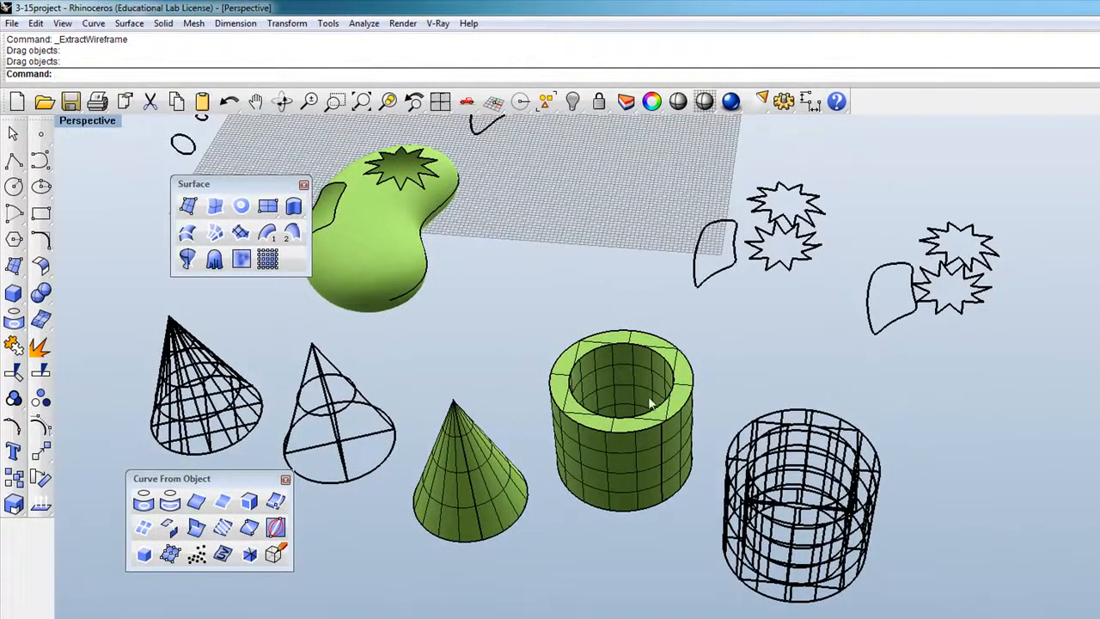
Restore the Top, Perspective, Front and Right viewport layout and start a new blank file.
scroll(641, 411, down, 5)
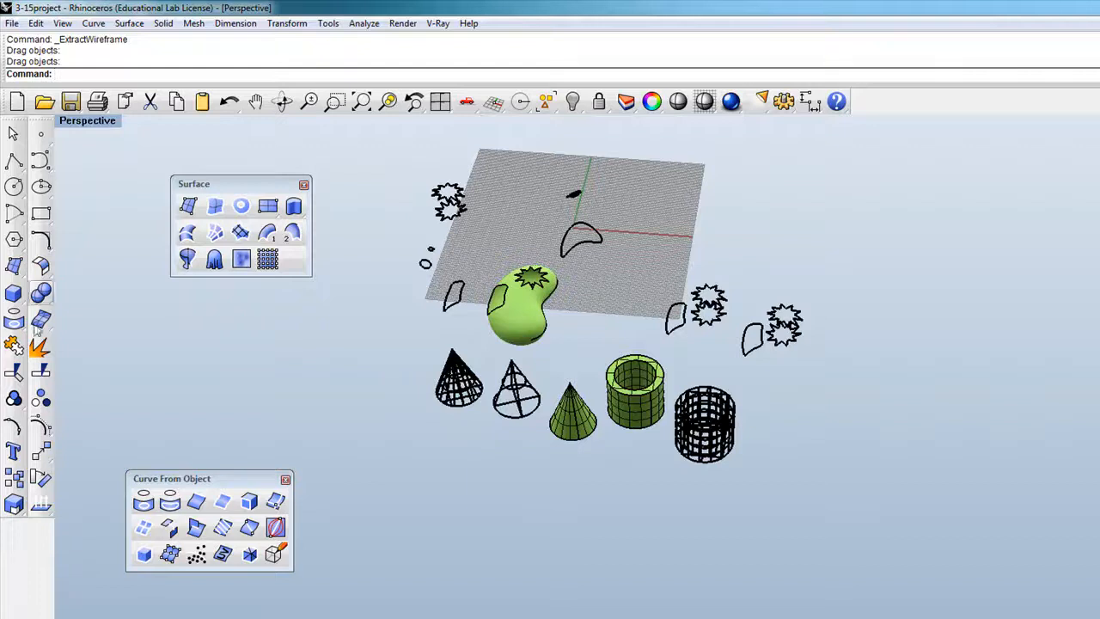
click(14, 294)
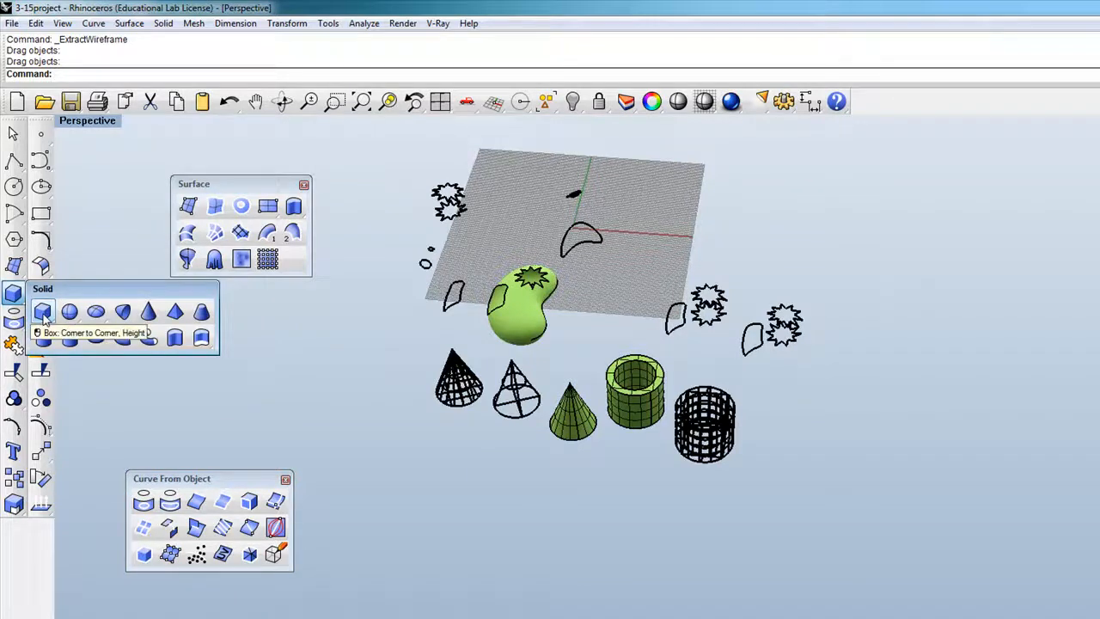
click(269, 379)
click(42, 161)
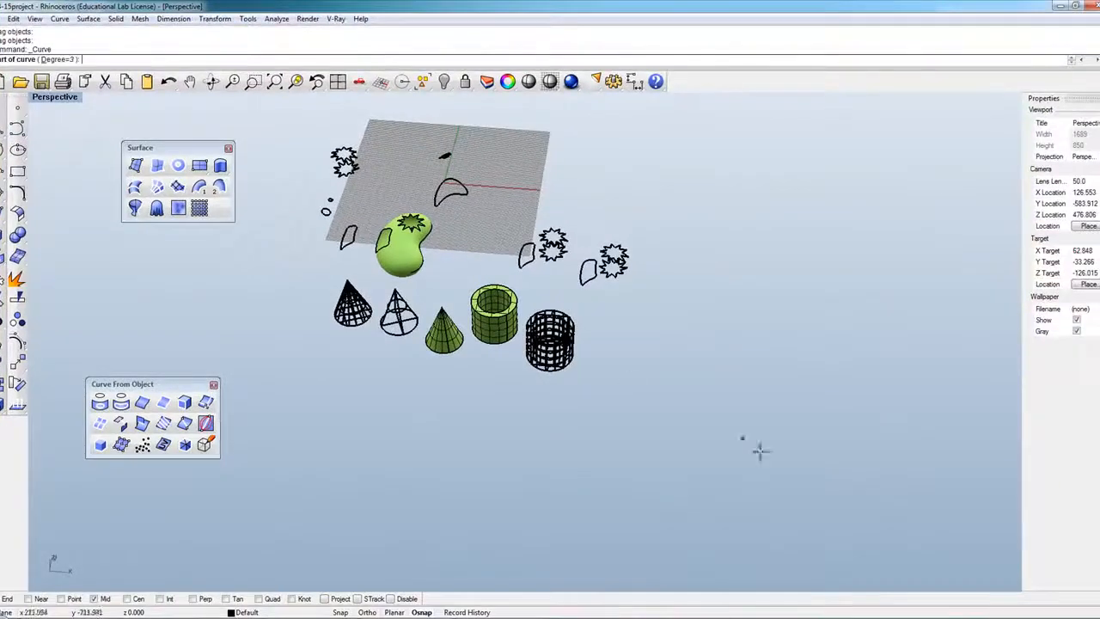
double_click(62, 99)
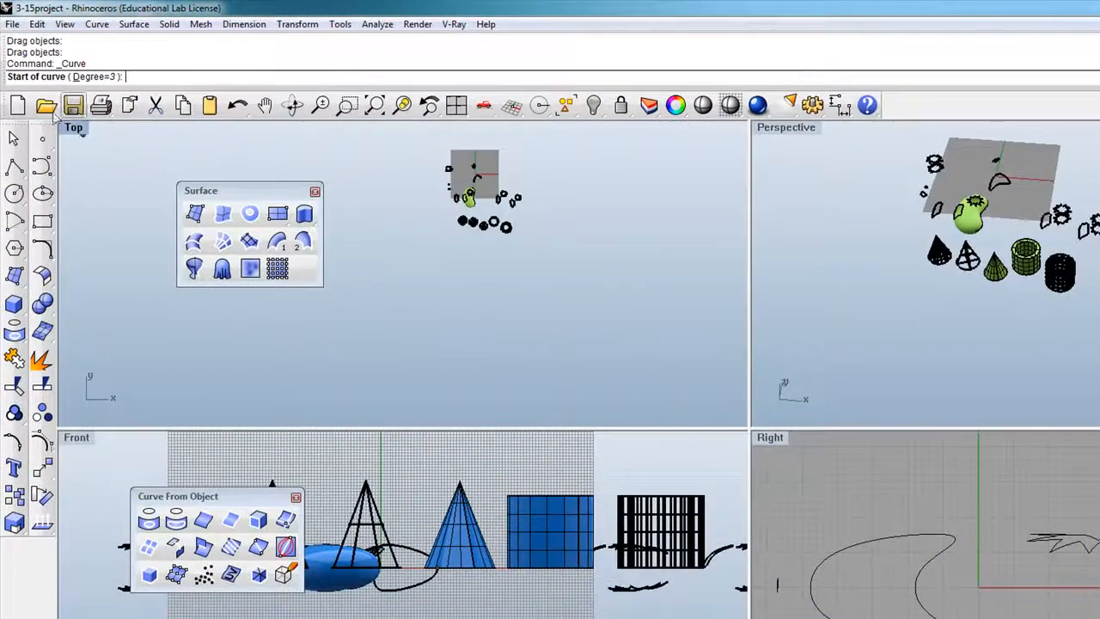
click(21, 108)
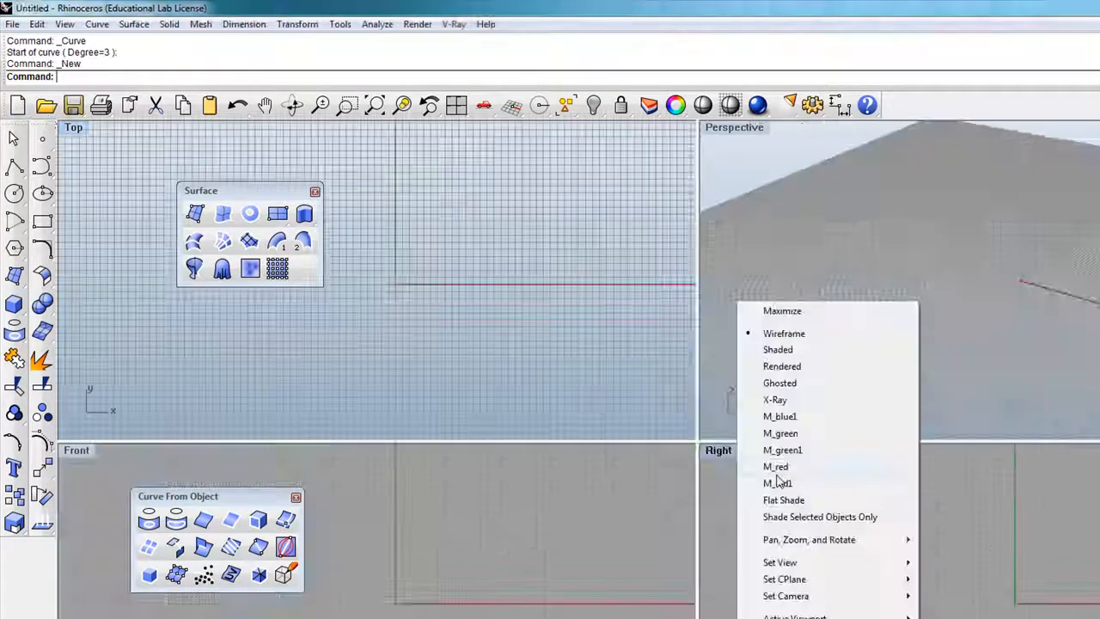
Draw the upper wavy control-point curve with five points in the Top view.
click(777, 475)
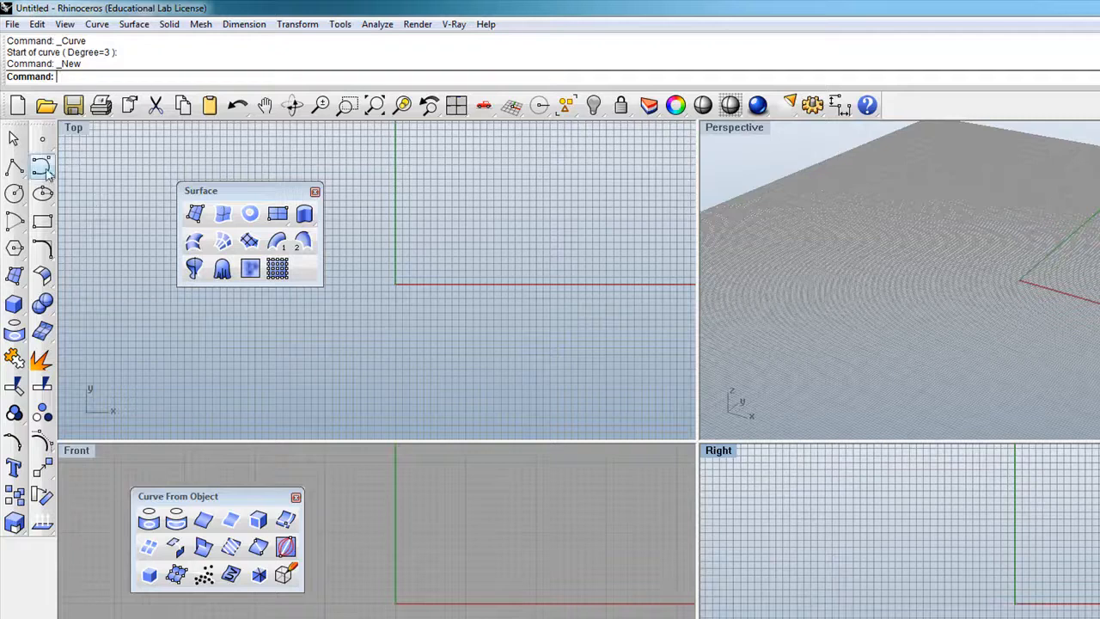
click(15, 166)
click(399, 271)
click(424, 222)
click(490, 240)
click(534, 311)
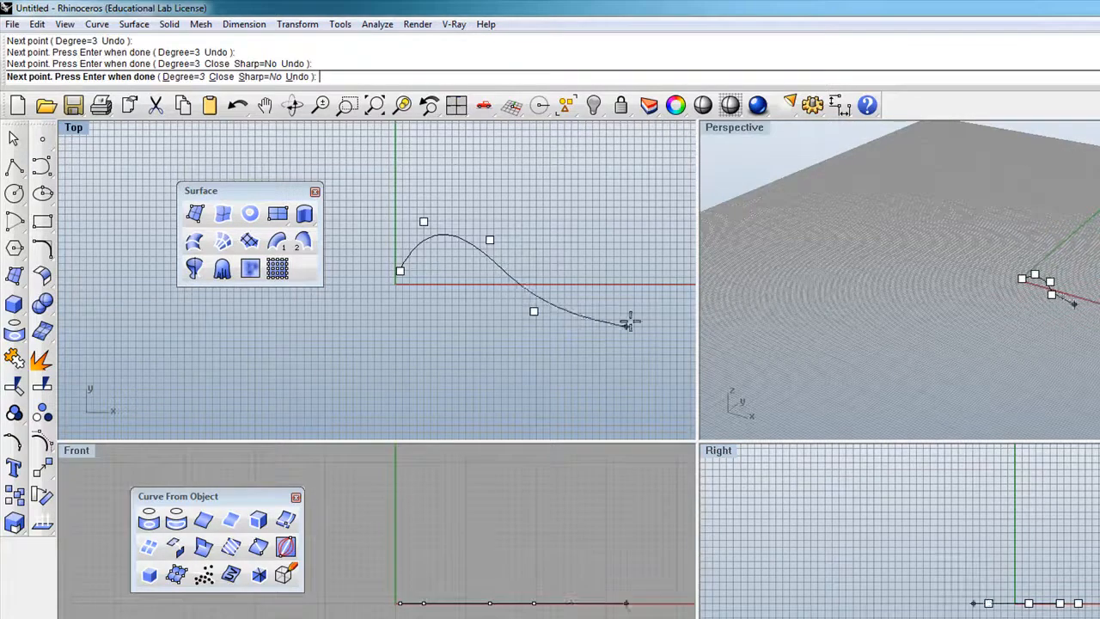
click(653, 252)
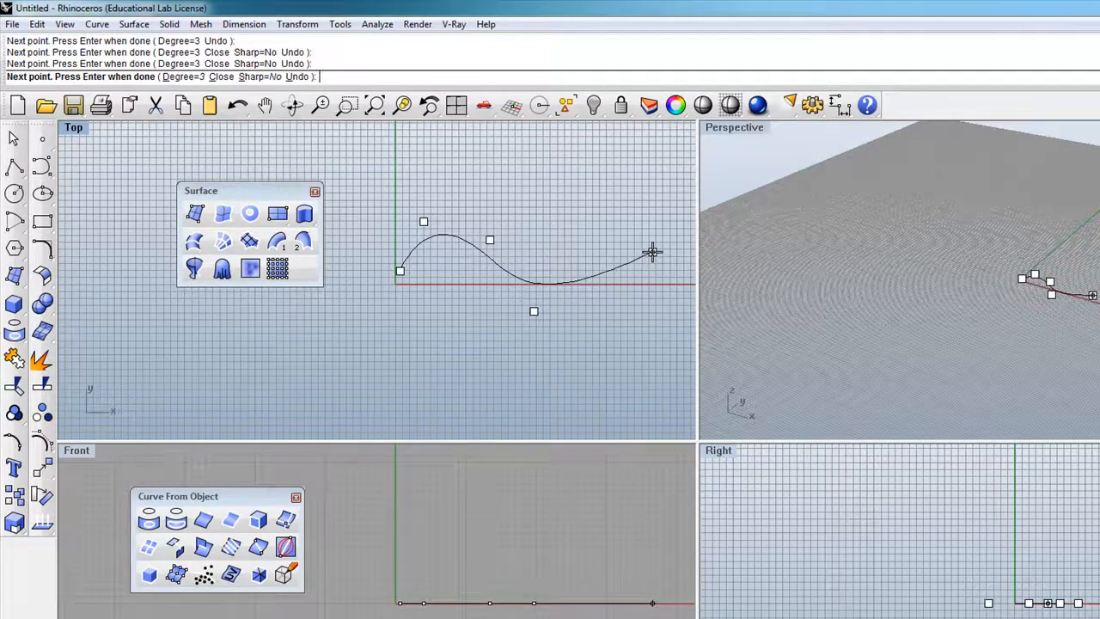
key(Return)
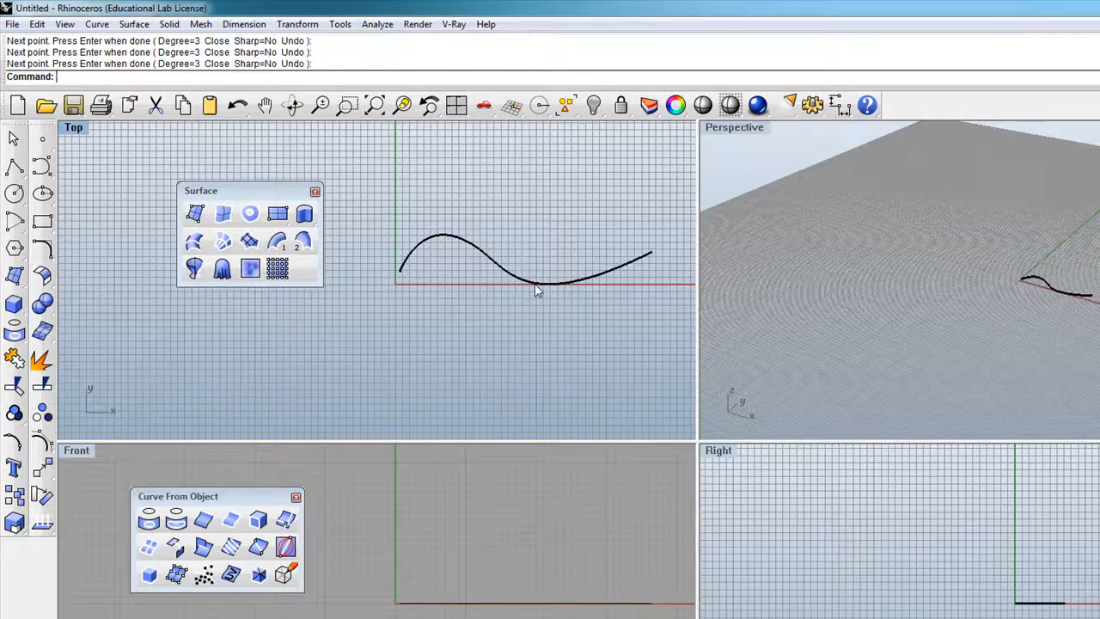
Draw a second six-point wavy curve just below the first.
click(42, 166)
click(405, 304)
click(436, 280)
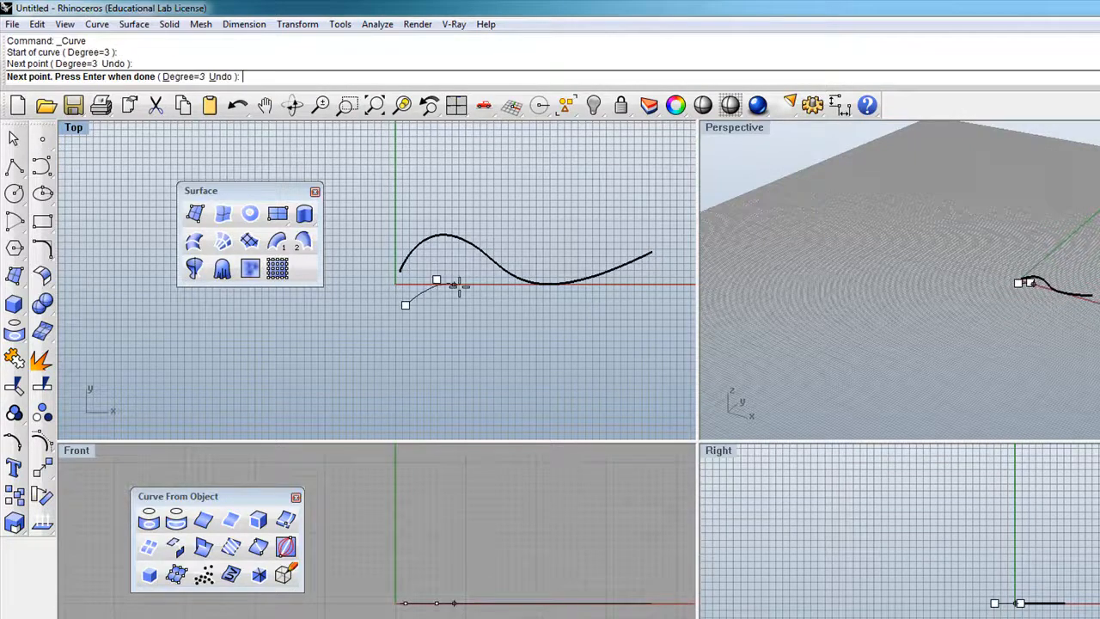
click(480, 299)
click(536, 324)
click(618, 314)
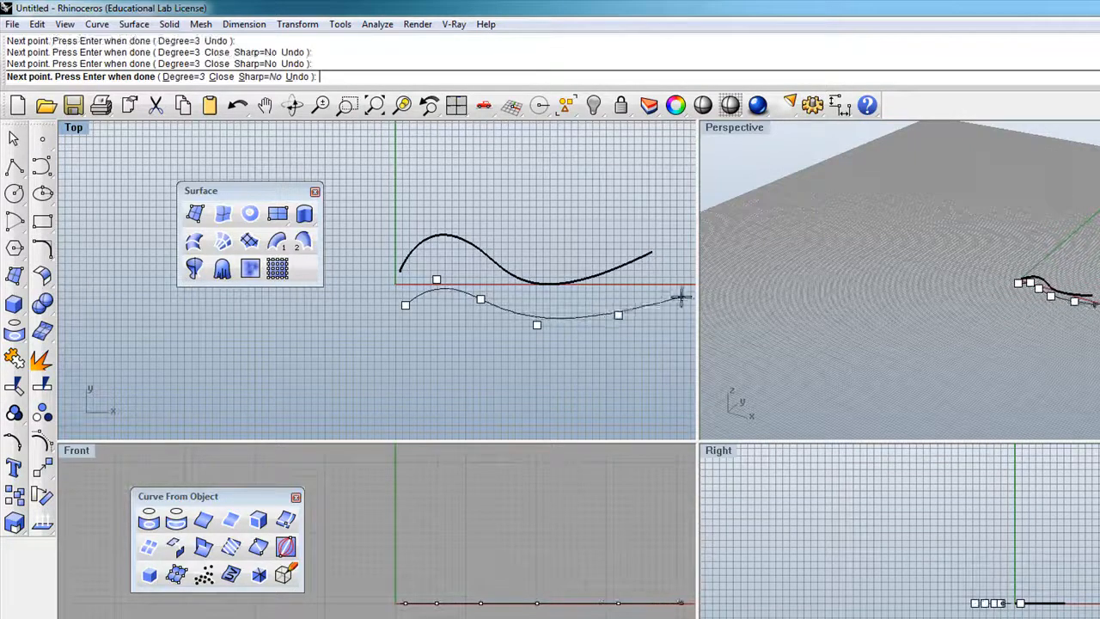
click(676, 313)
key(Return)
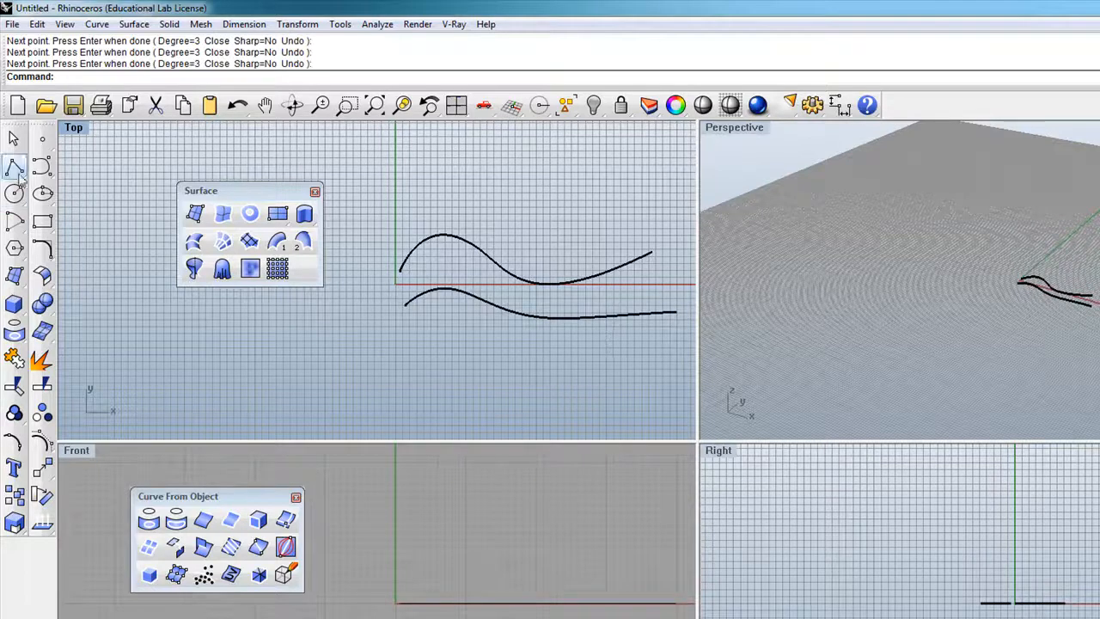
Join both left ends and both right ends with straight lines, then select all four curves.
click(14, 166)
click(399, 271)
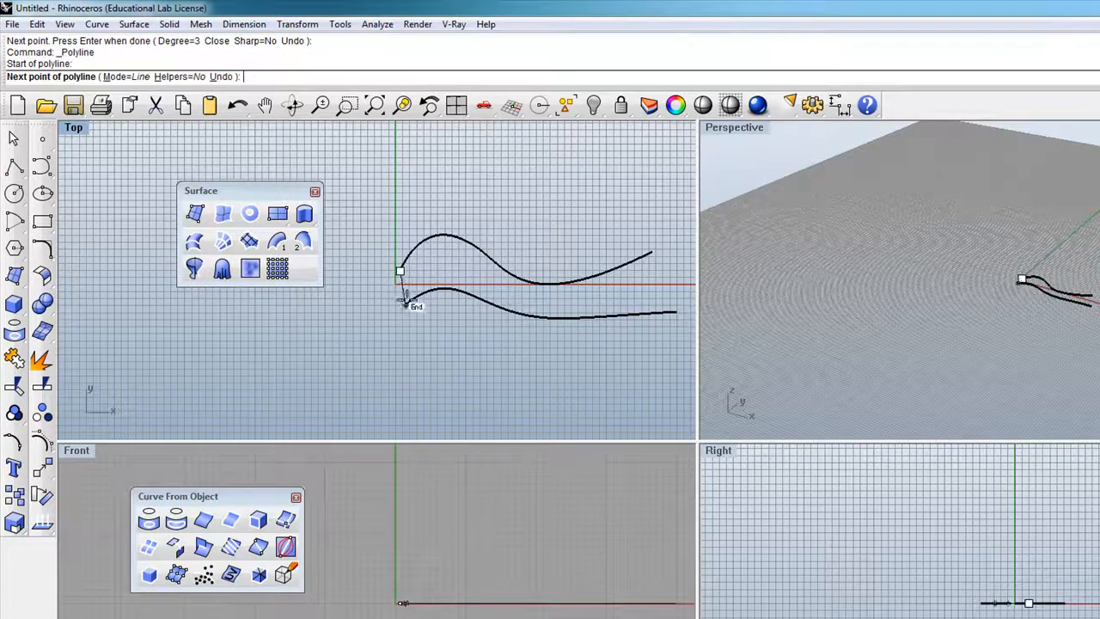
click(404, 304)
key(Return)
key(Return)
click(652, 253)
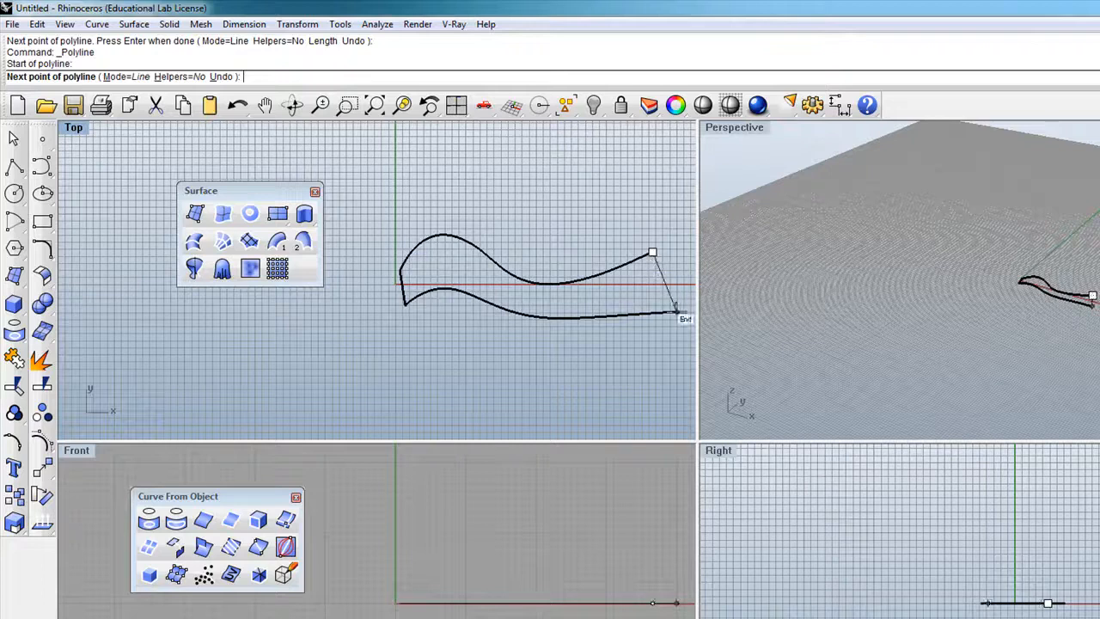
click(676, 313)
key(Return)
drag(671, 339, 391, 206)
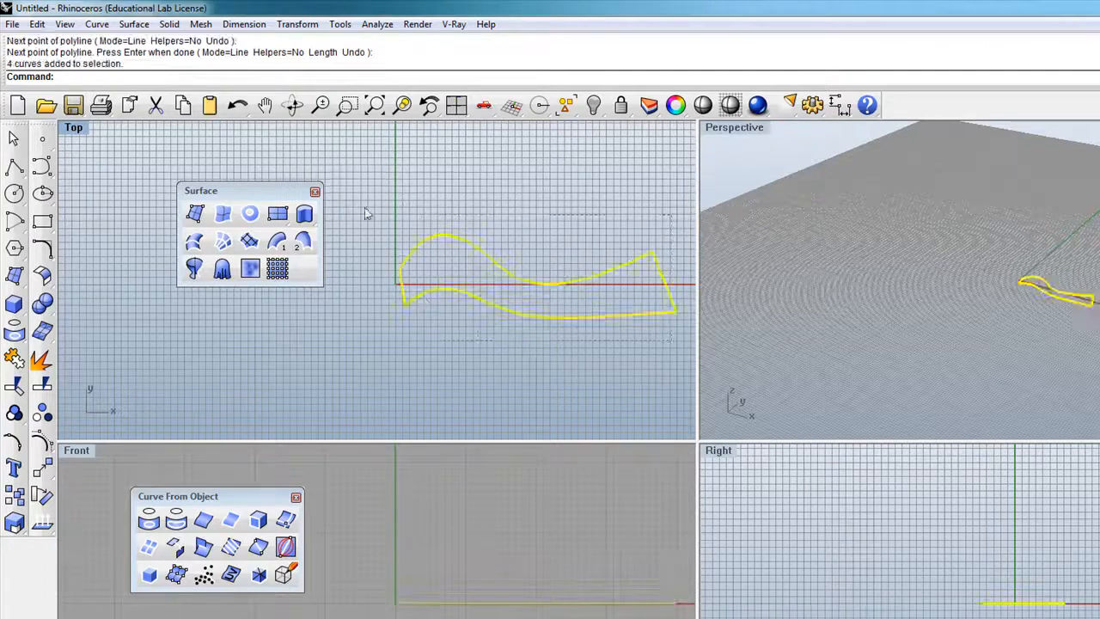
scroll(404, 294, down, 2)
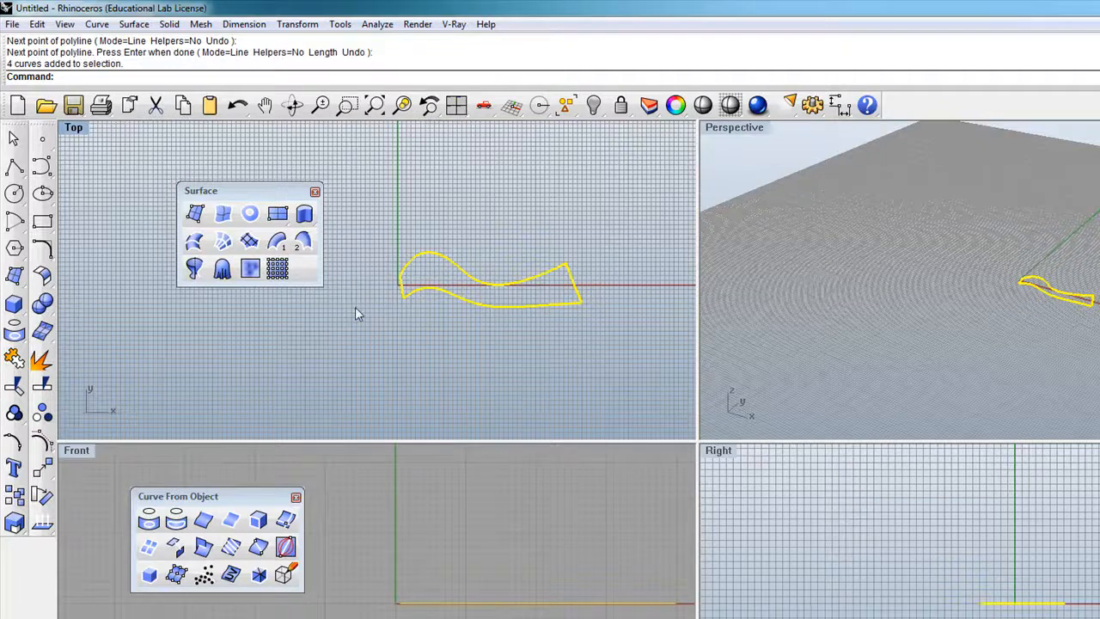
click(16, 275)
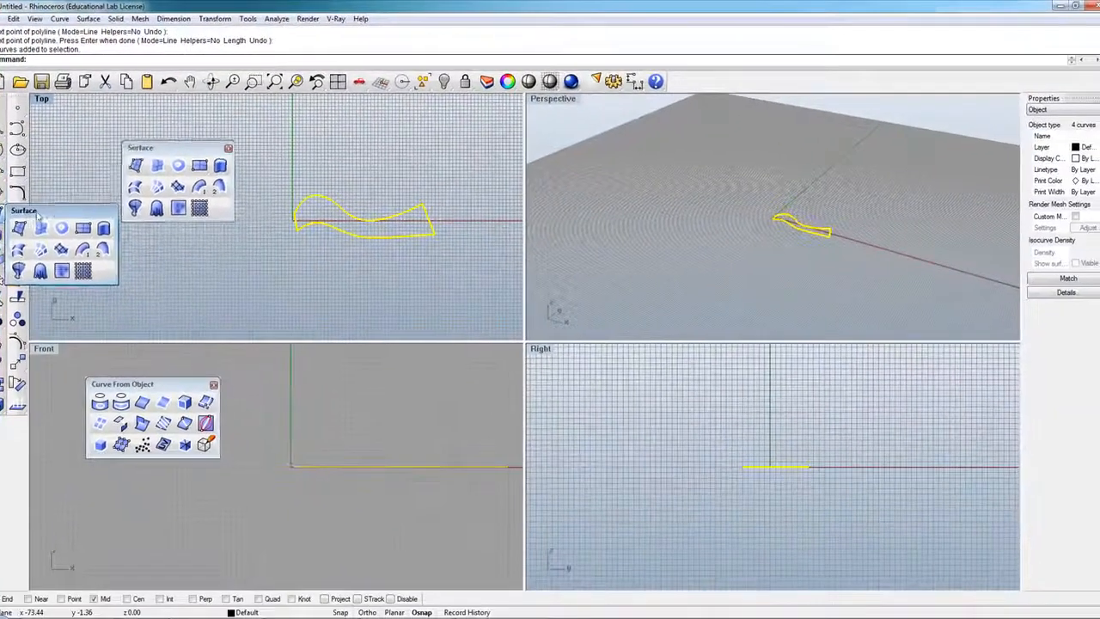
drag(71, 238, 224, 223)
click(241, 215)
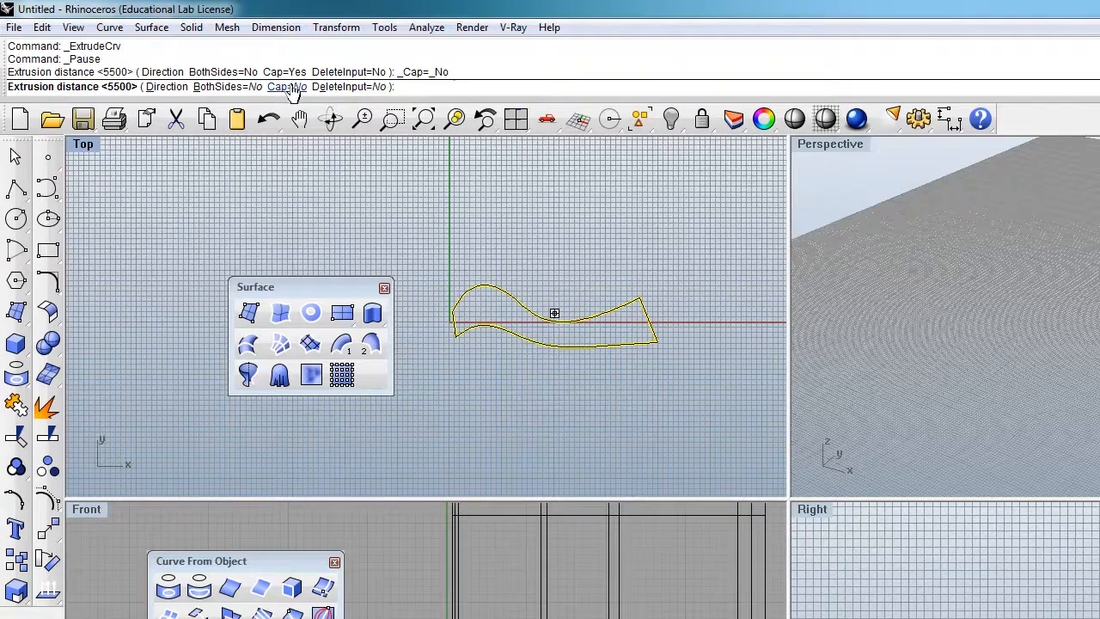
click(971, 328)
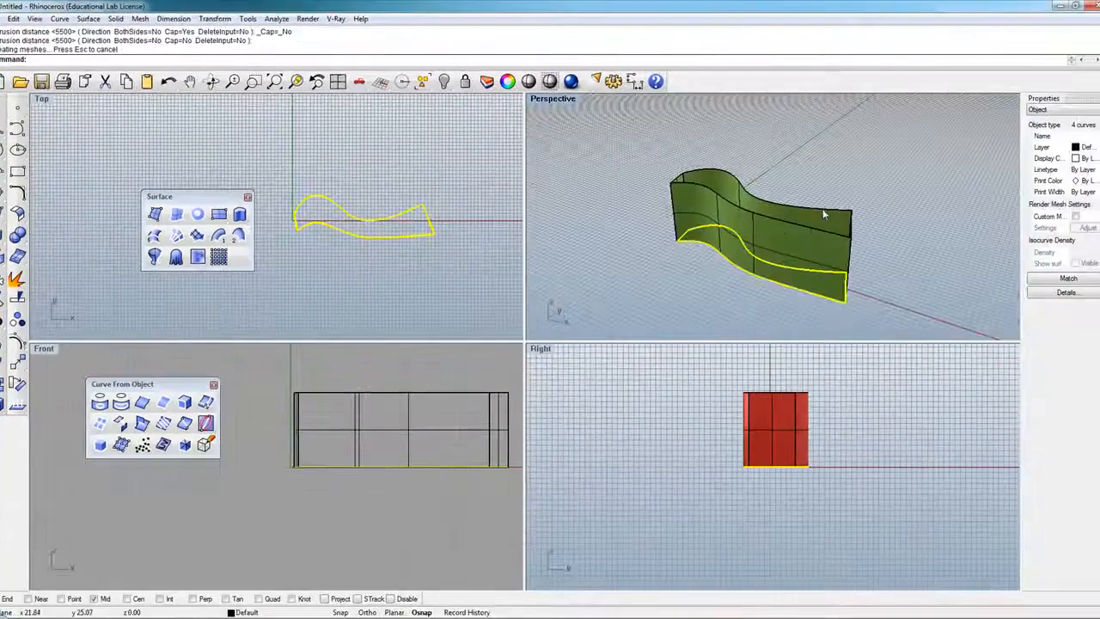
click(210, 81)
drag(774, 207, 659, 227)
key(Return)
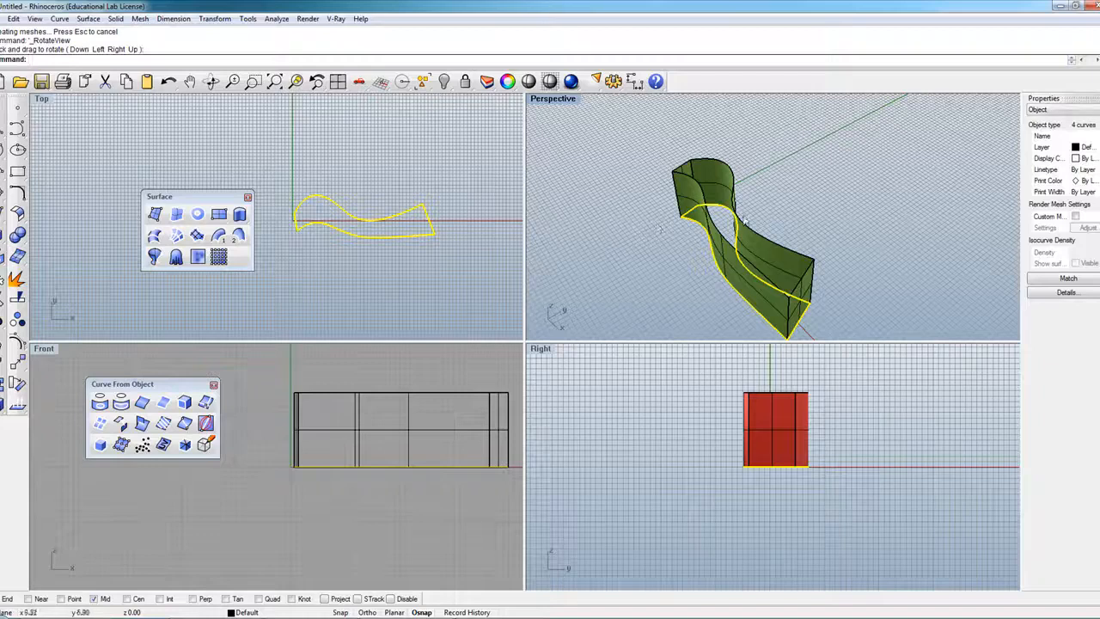
click(777, 245)
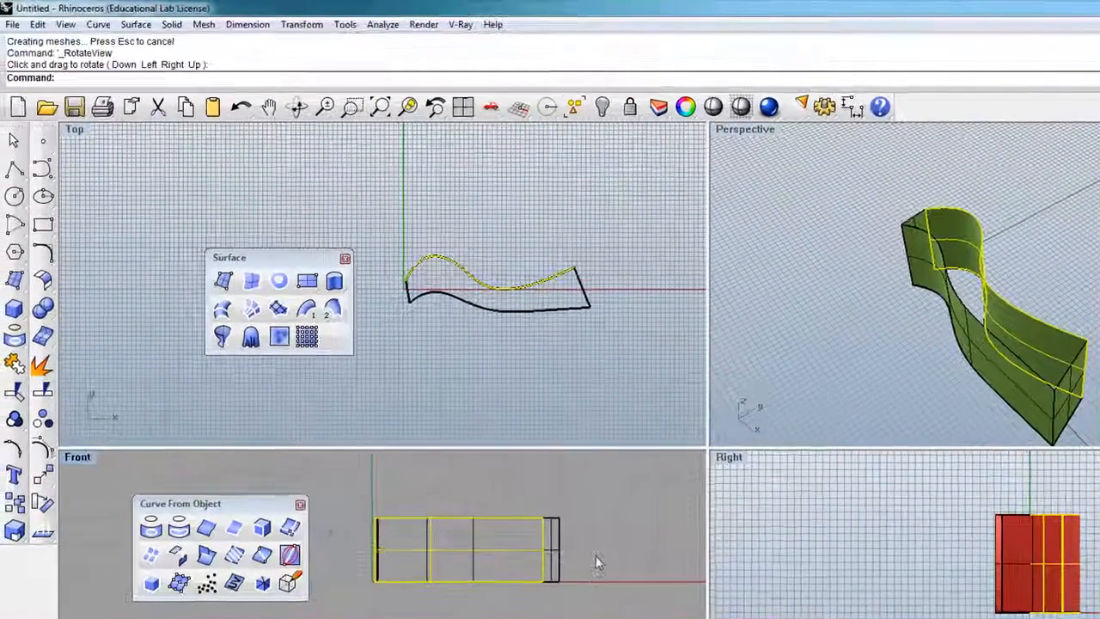
drag(599, 556, 339, 478)
key(Delete)
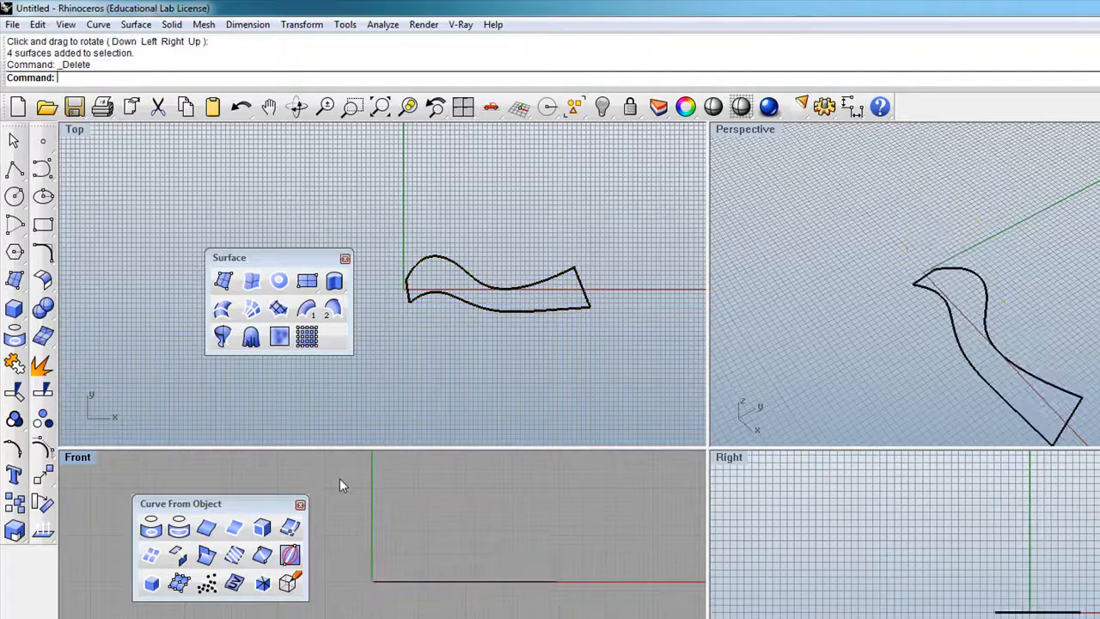
Extrude the four outline curves into a solid capped at both ends.
scroll(989, 396, down, 2)
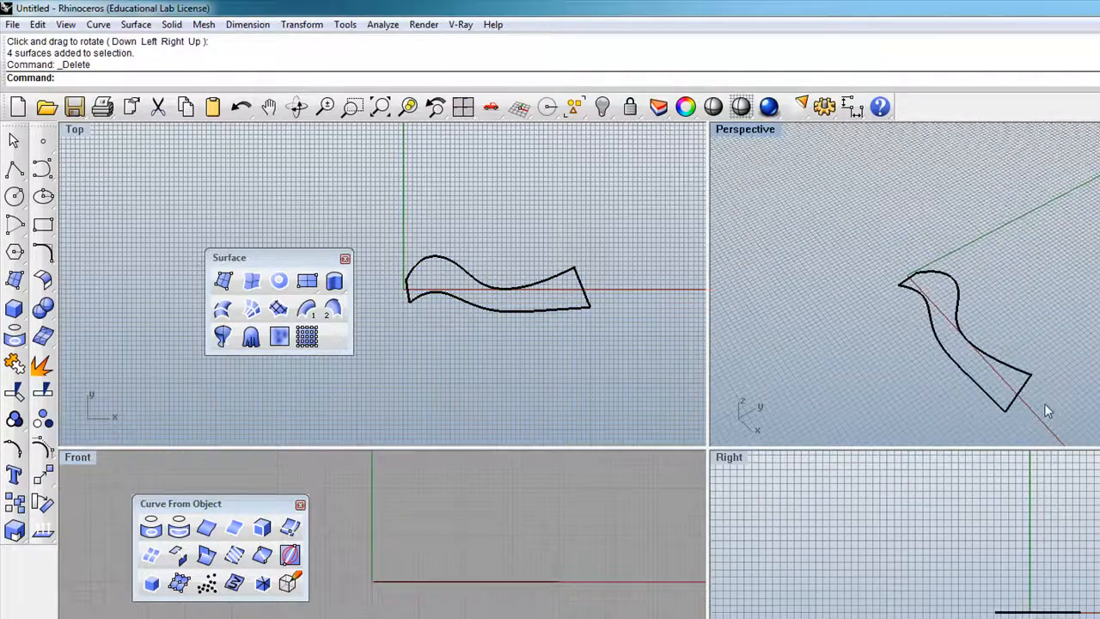
drag(840, 217, 834, 209)
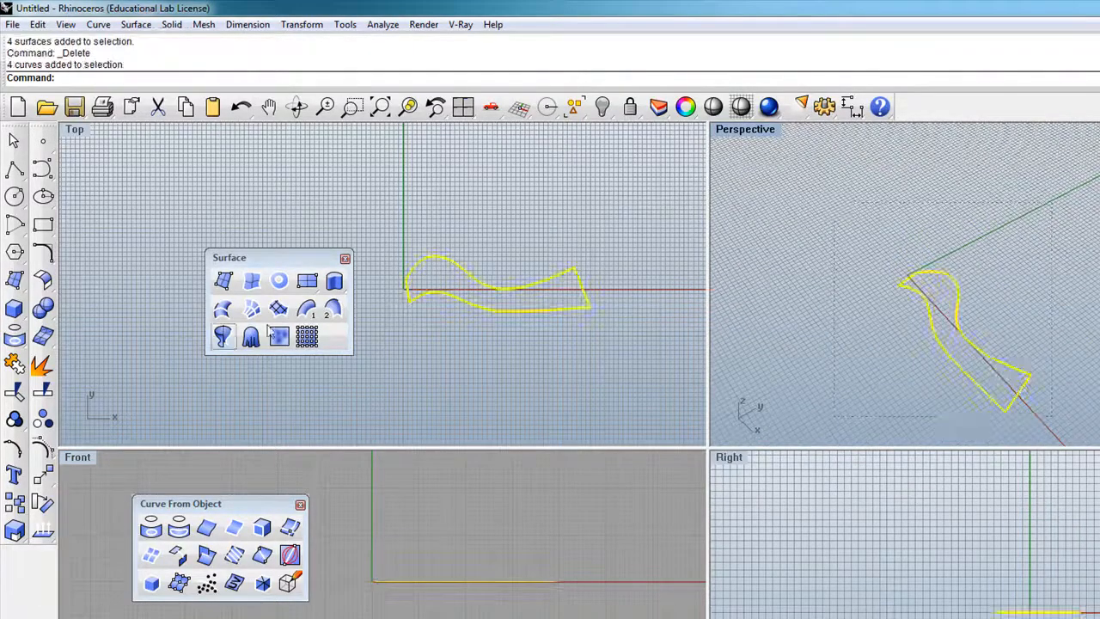
click(335, 281)
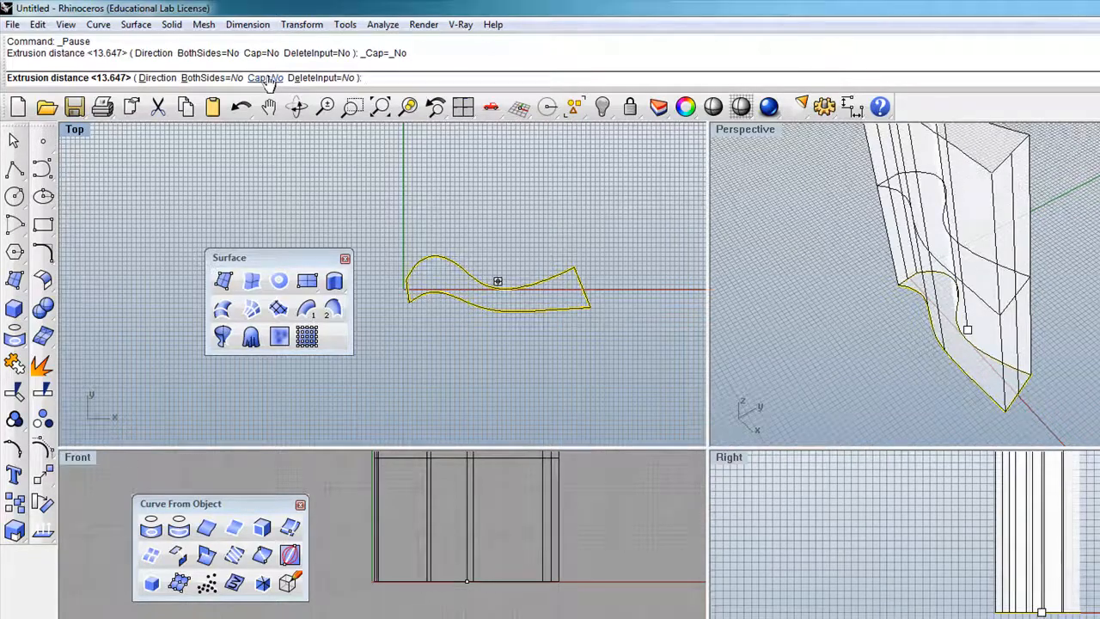
click(266, 78)
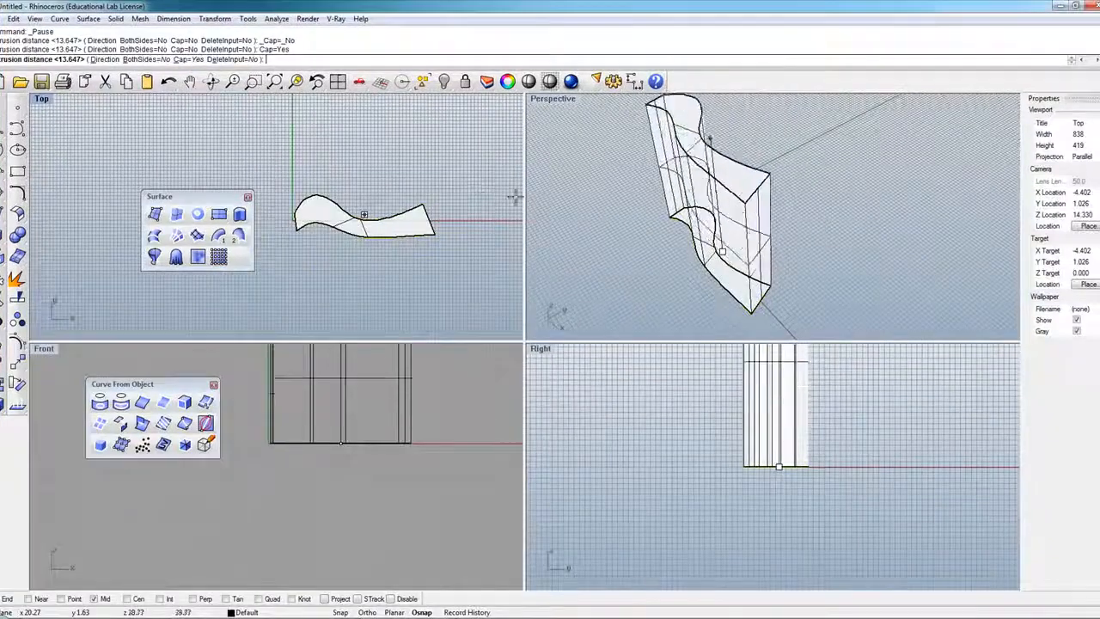
click(589, 246)
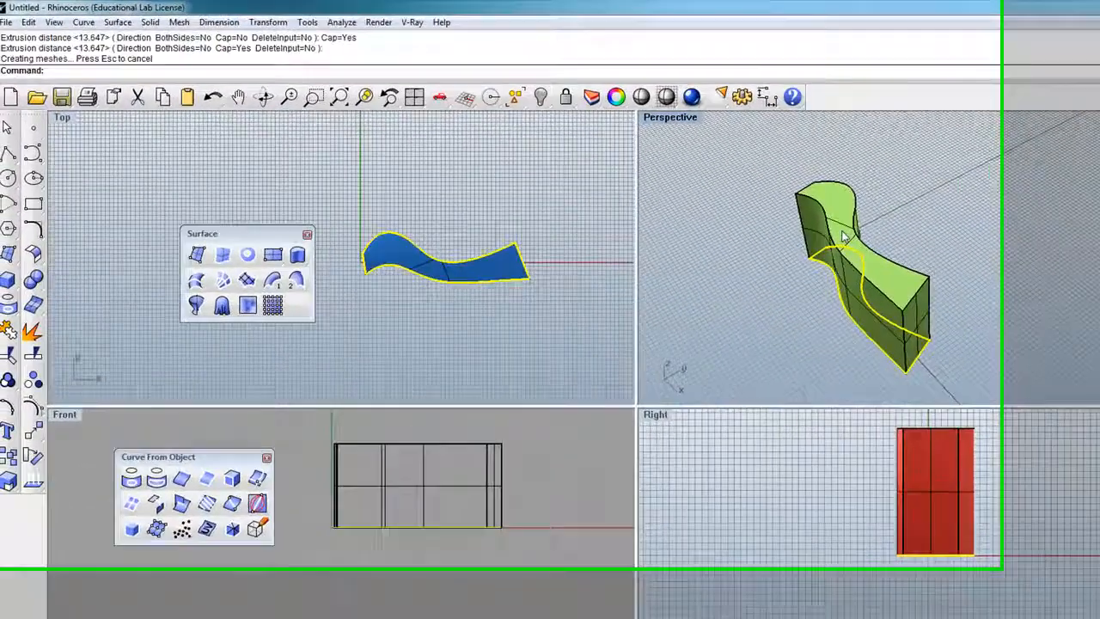
Move the wave solid away from the profile curves.
click(253, 93)
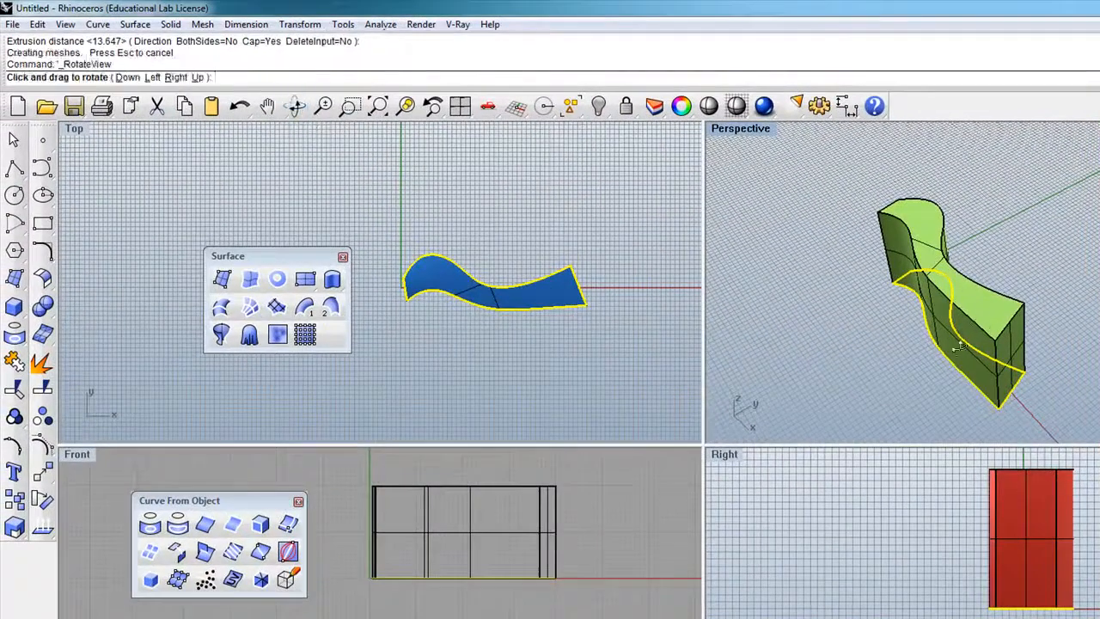
mouse_move(960, 346)
mouse_down()
mouse_move(928, 309)
mouse_move(917, 361)
mouse_move(976, 345)
mouse_up()
click(990, 282)
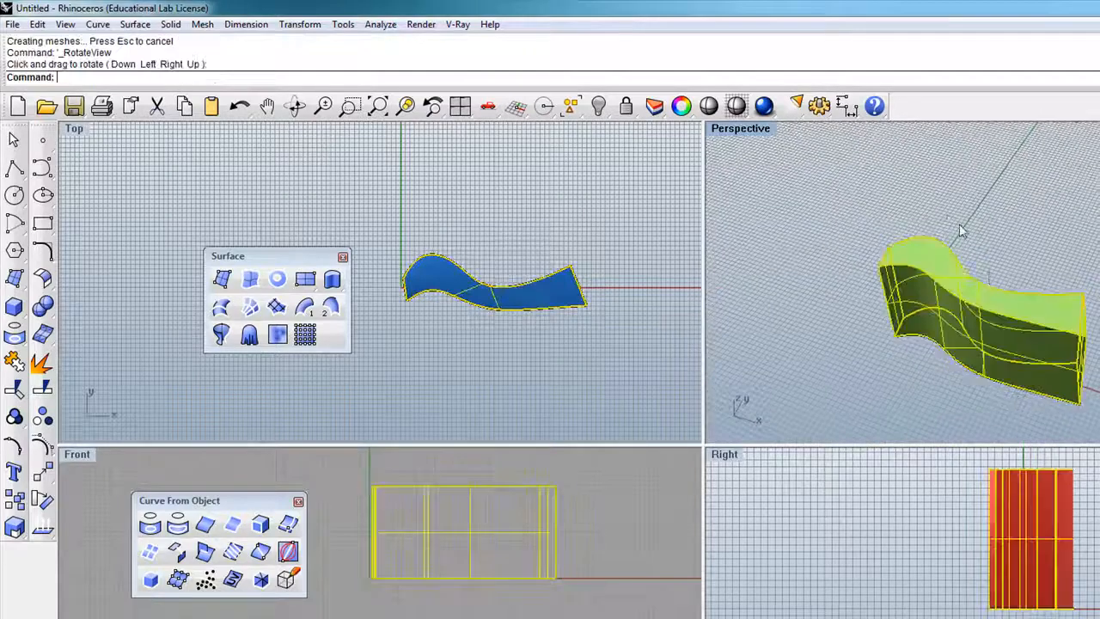
scroll(983, 277, down, 3)
drag(972, 277, 1010, 300)
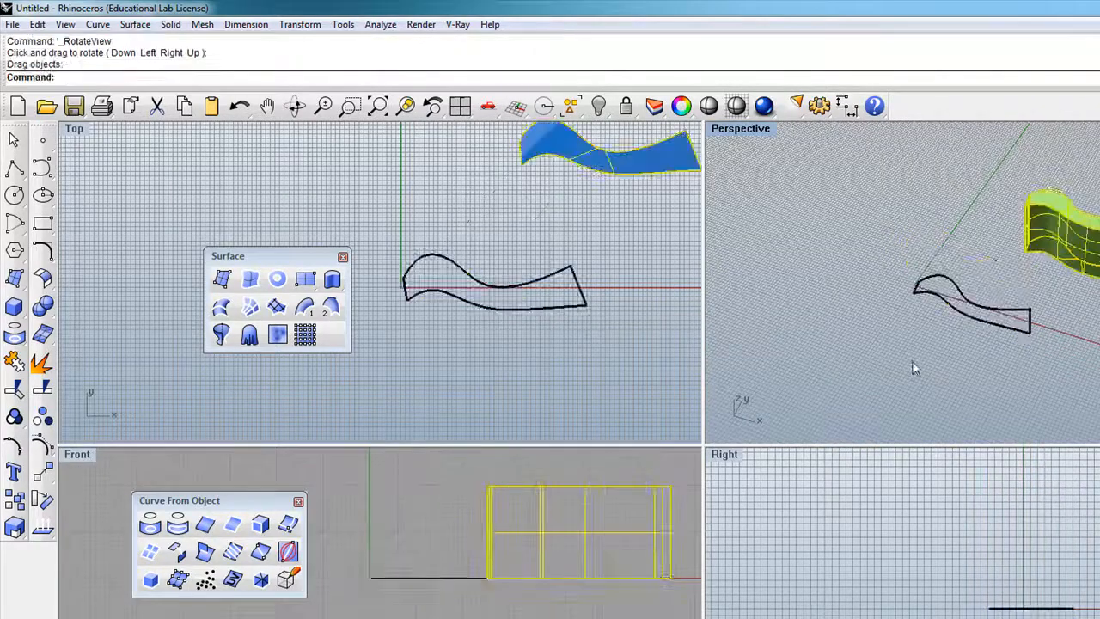
right_drag(915, 368, 931, 301)
scroll(941, 263, up, 4)
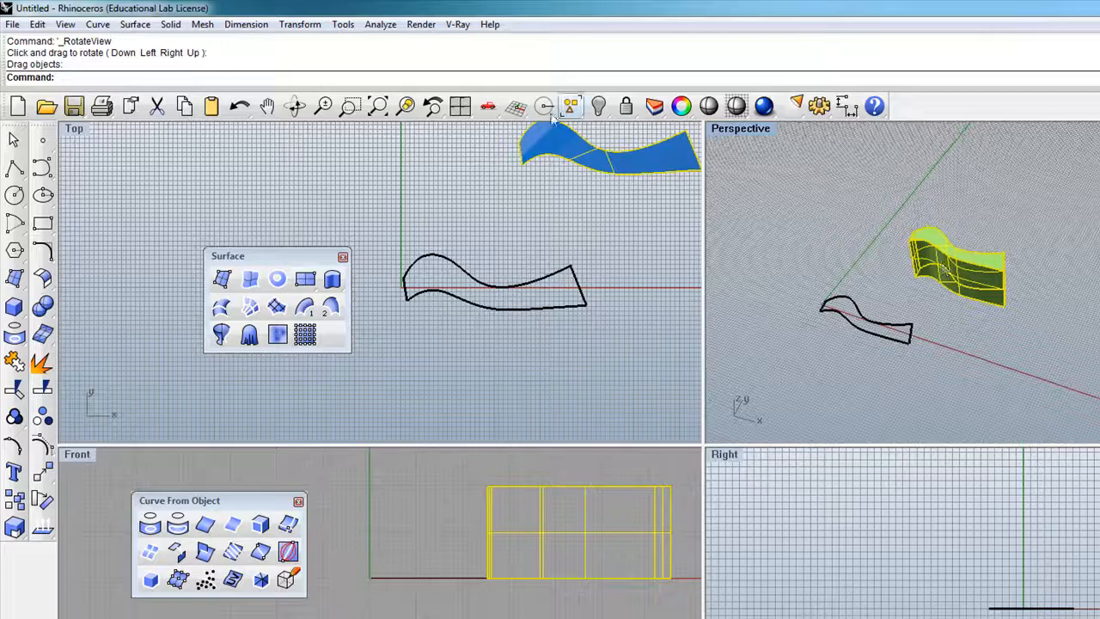
Shift the wave solid further right along the x axis, checking its position in Perspective.
click(295, 107)
drag(998, 276, 1000, 305)
key(Escape)
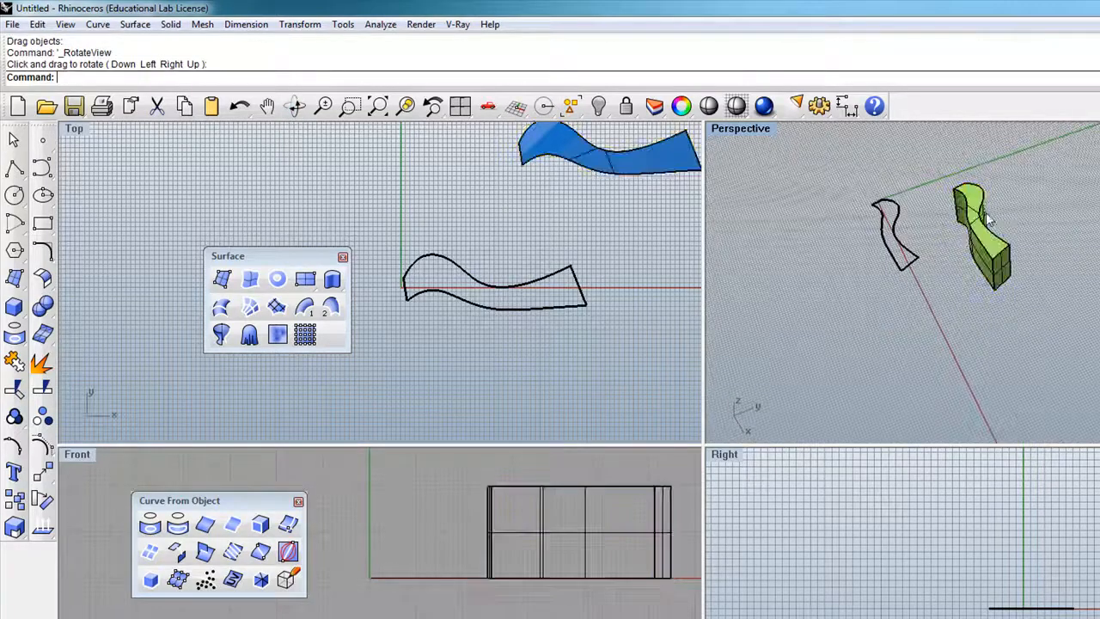
scroll(986, 219, up, 5)
click(1002, 288)
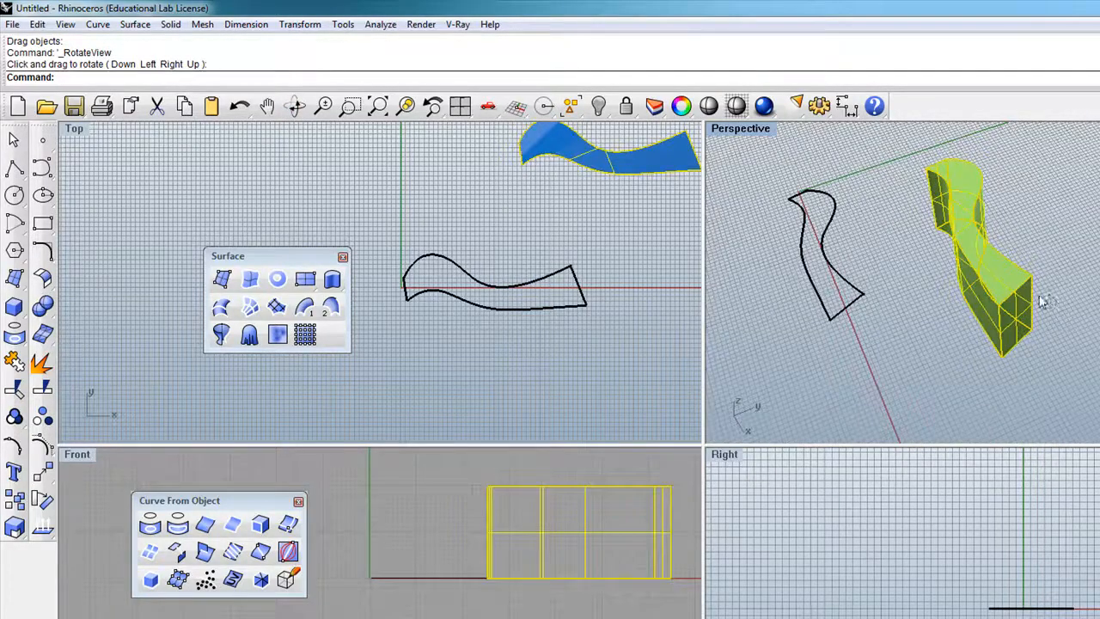
click(301, 106)
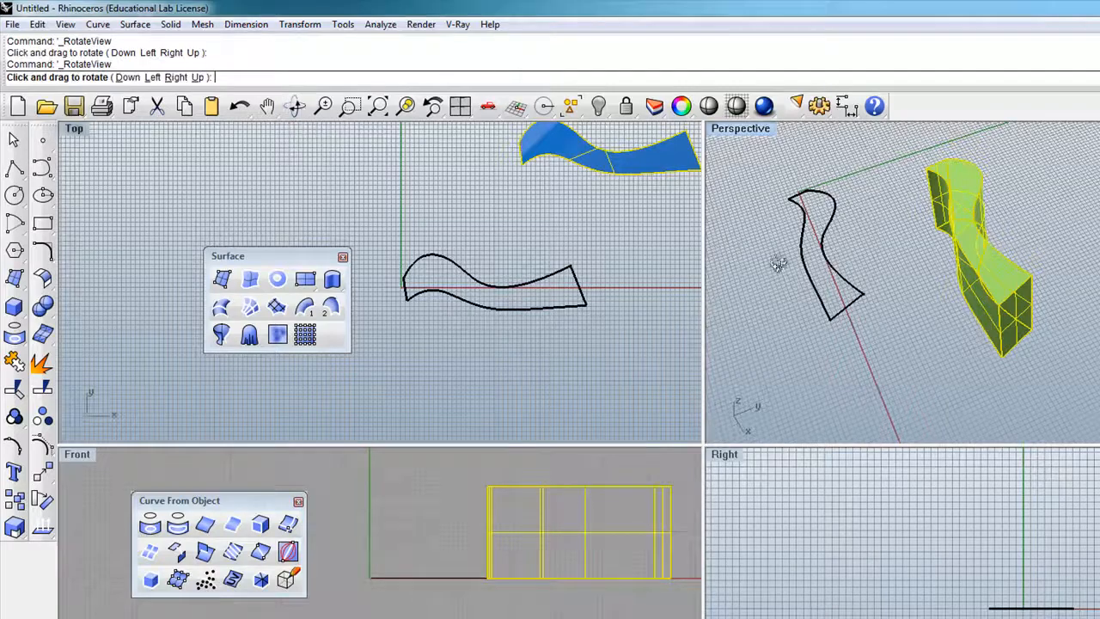
drag(909, 295, 988, 297)
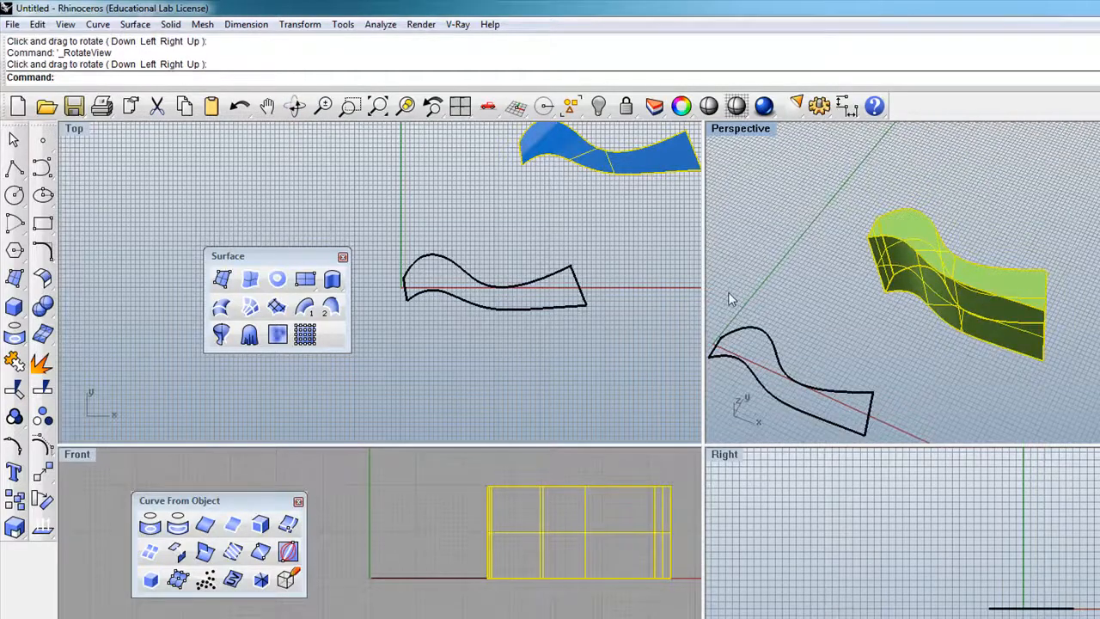
scroll(352, 552, down, 3)
drag(448, 532, 579, 531)
scroll(383, 490, down, 6)
scroll(497, 491, up, 8)
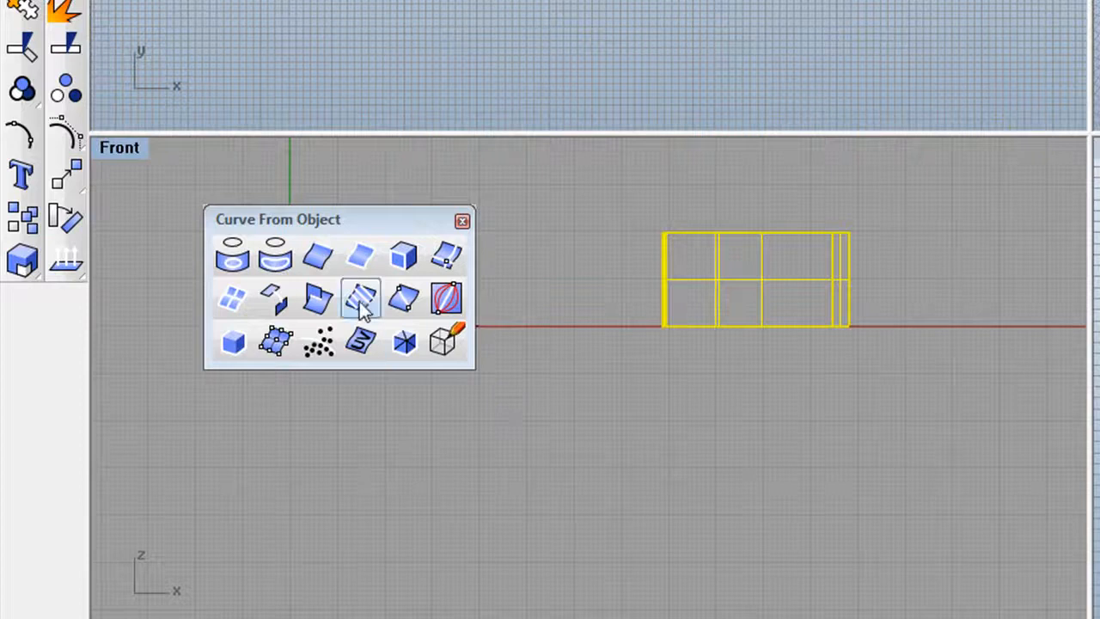
click(362, 303)
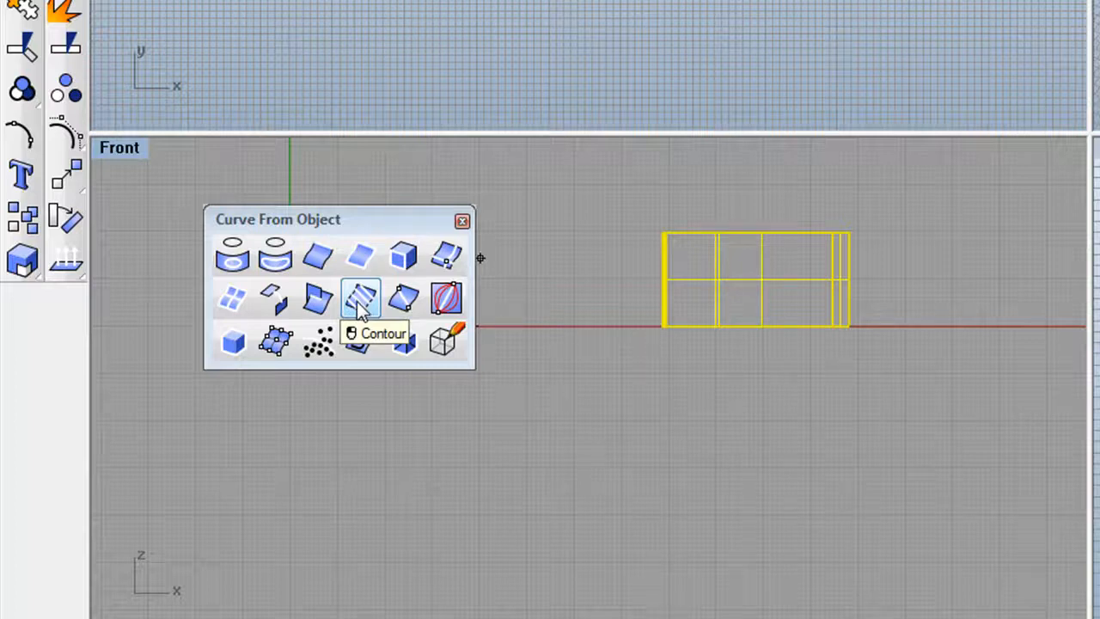
click(662, 326)
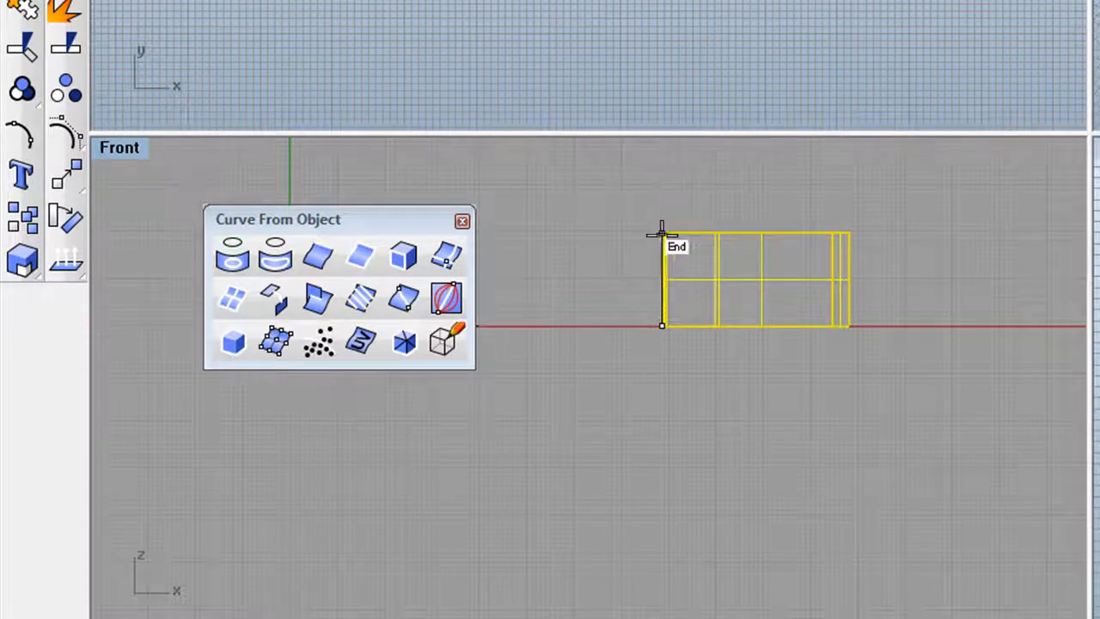
scroll(663, 232, up, 5)
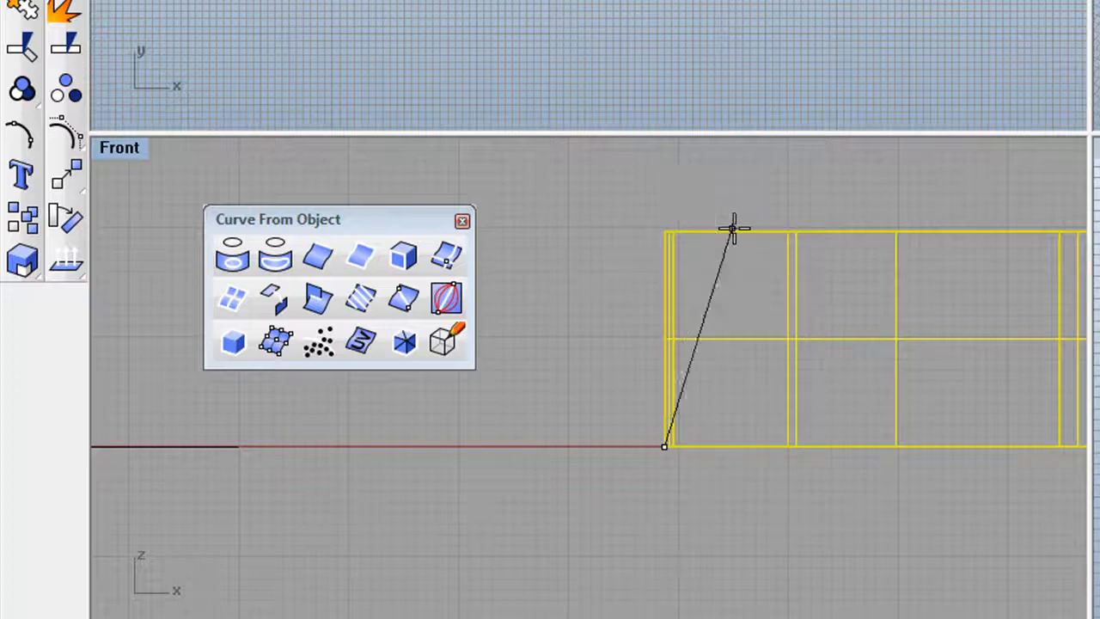
click(652, 228)
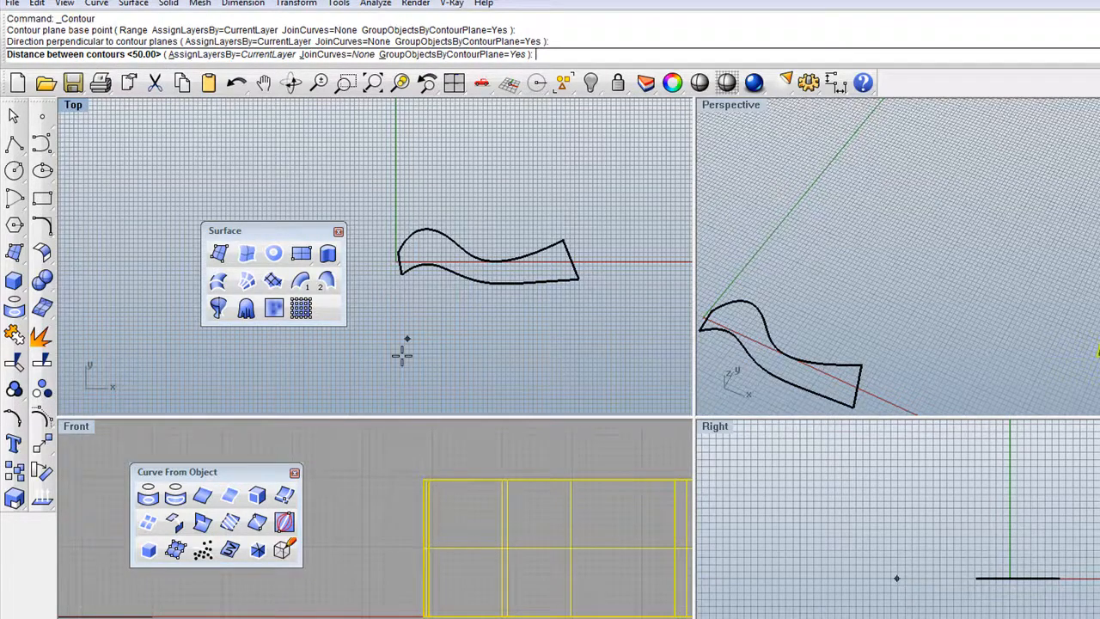
scroll(391, 574, down, 5)
scroll(523, 579, up, 2)
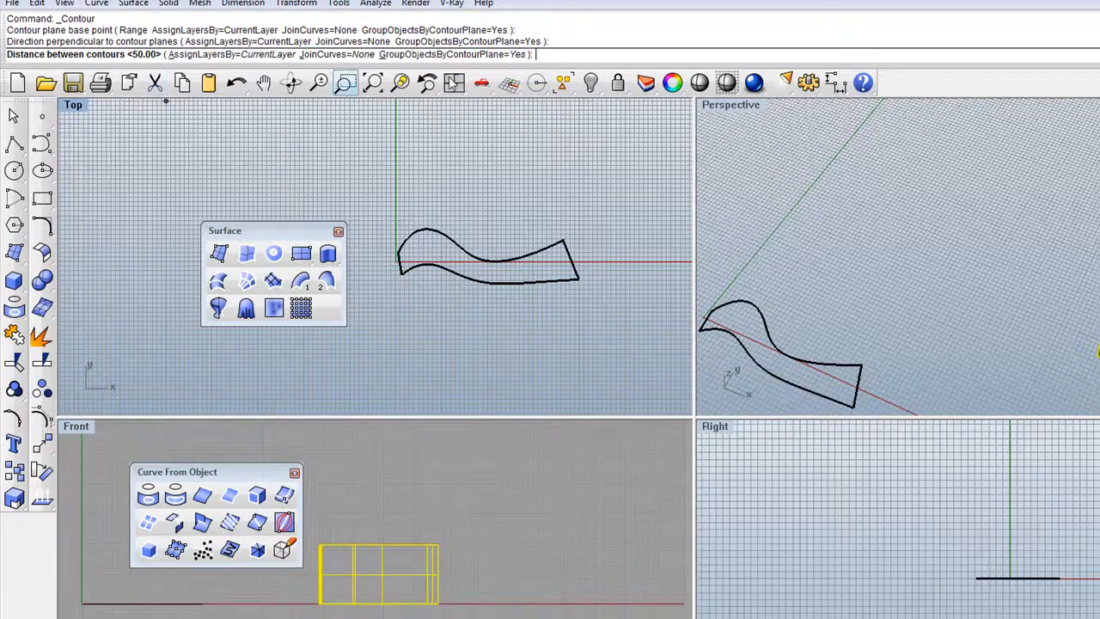
text(10)
key(Return)
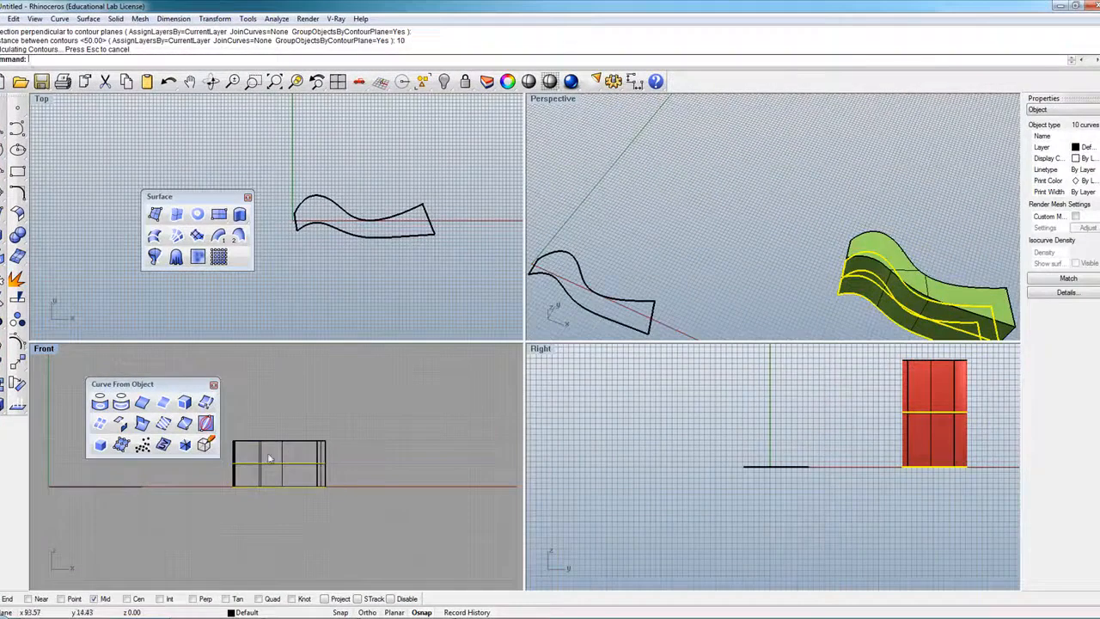
scroll(267, 457, up, 3)
scroll(268, 452, up, 3)
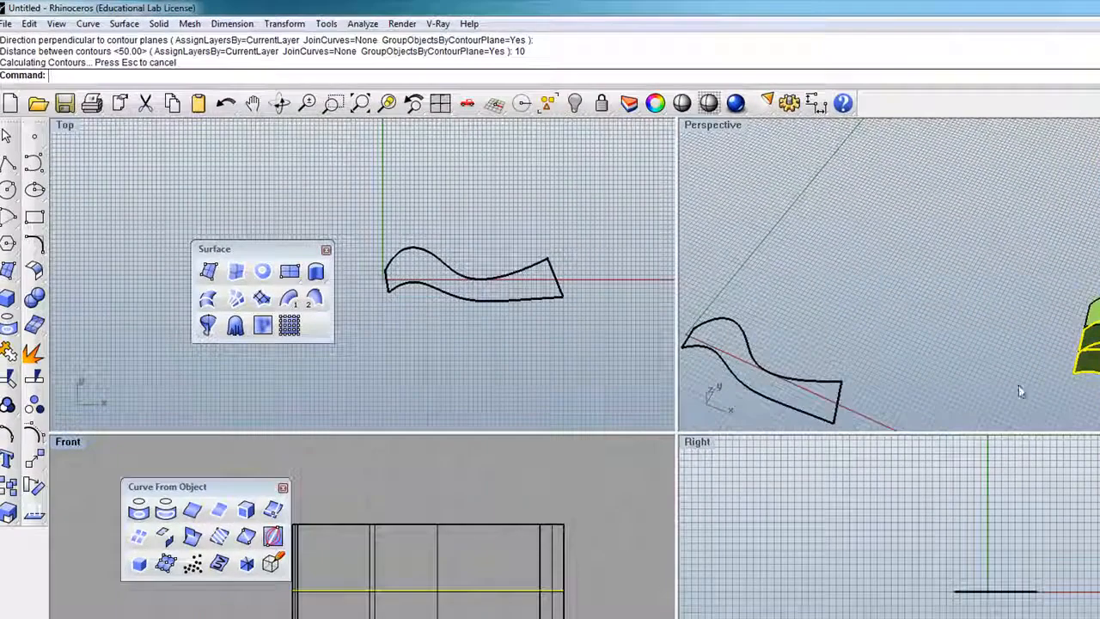
scroll(1054, 306, down, 5)
scroll(1054, 306, up, 5)
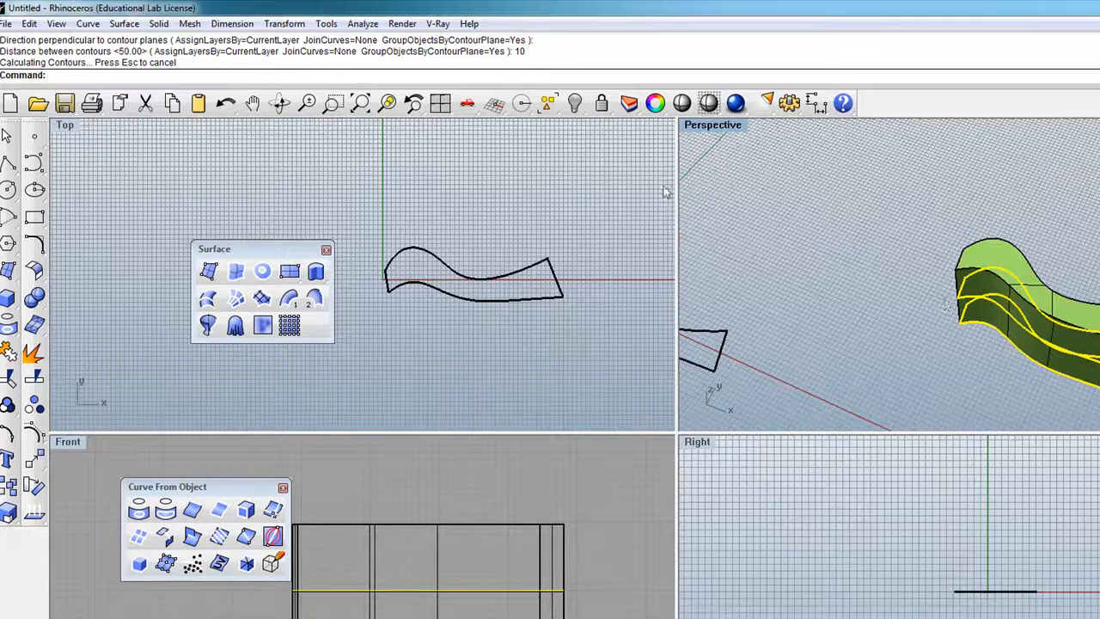
click(280, 103)
drag(923, 293, 1076, 209)
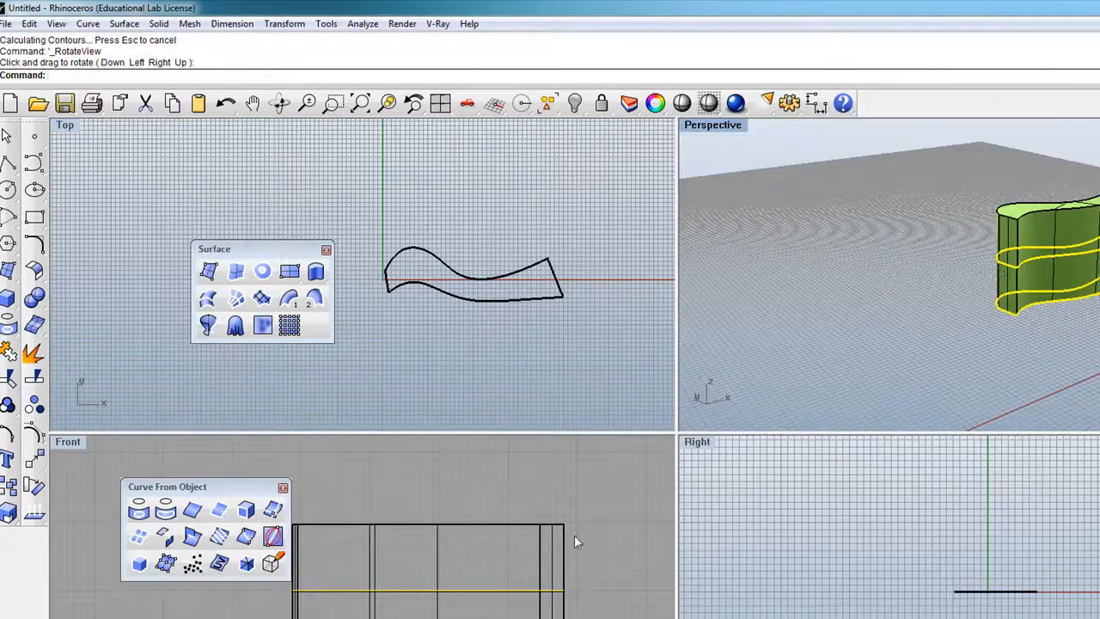
key(ctrl+z)
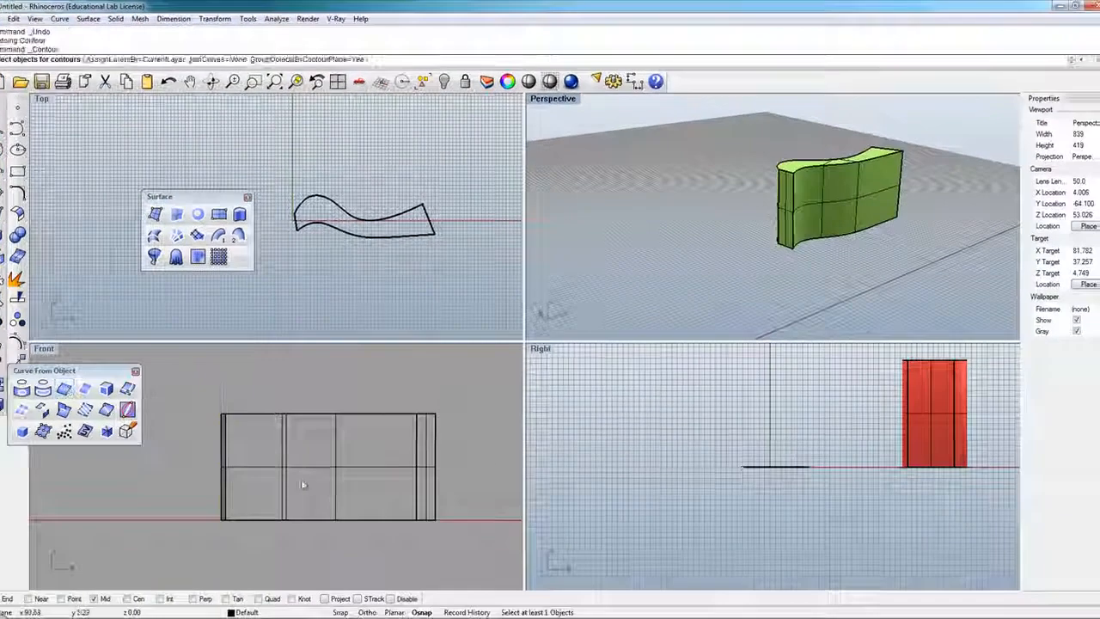
click(313, 505)
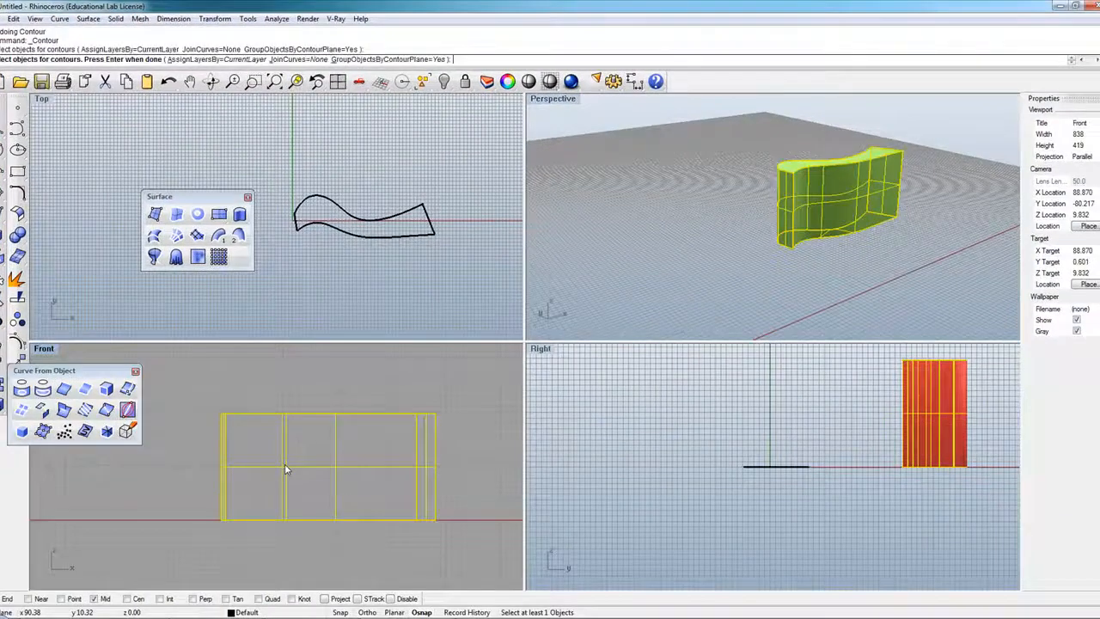
Contour the solid from its bottom-left corner up to the top-left at spacing 1, giving 82 curves.
key(Return)
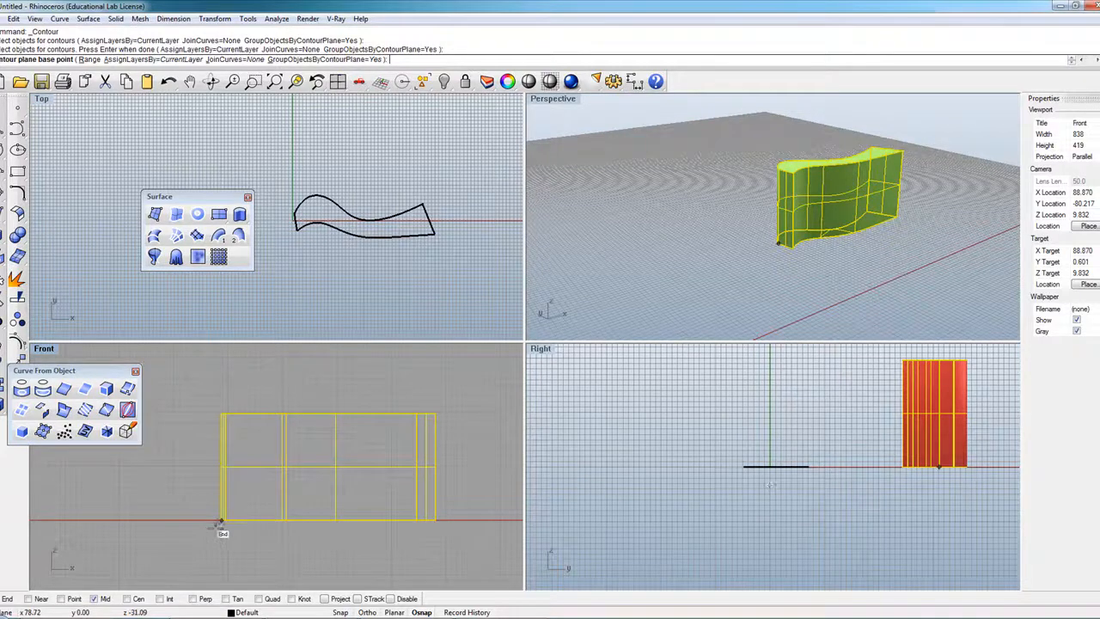
scroll(220, 522, up, 3)
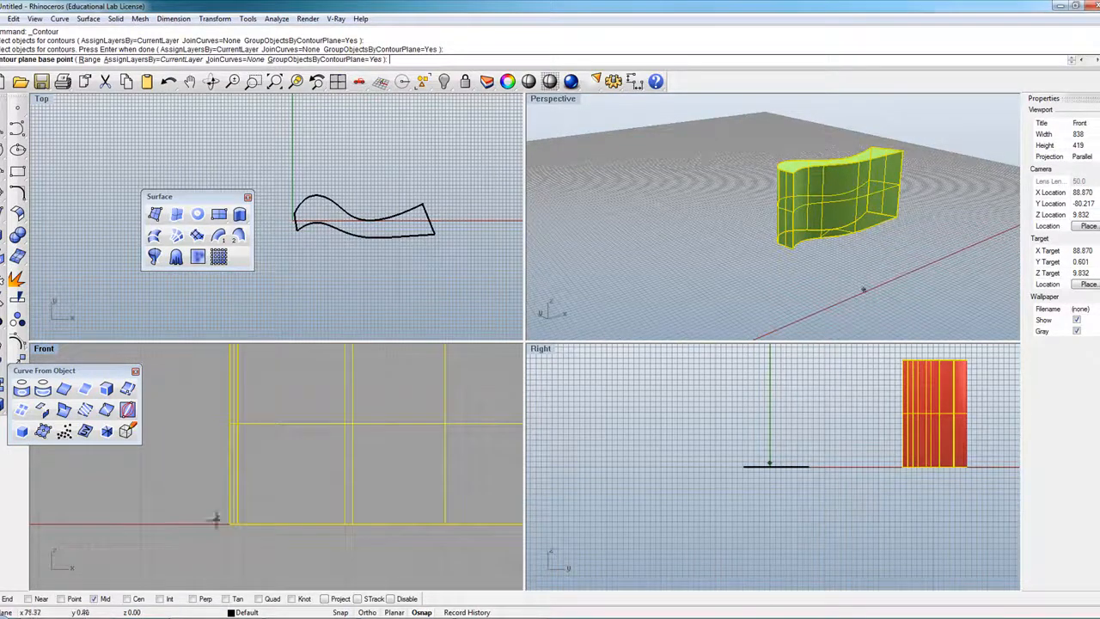
click(222, 522)
scroll(222, 522, down, 3)
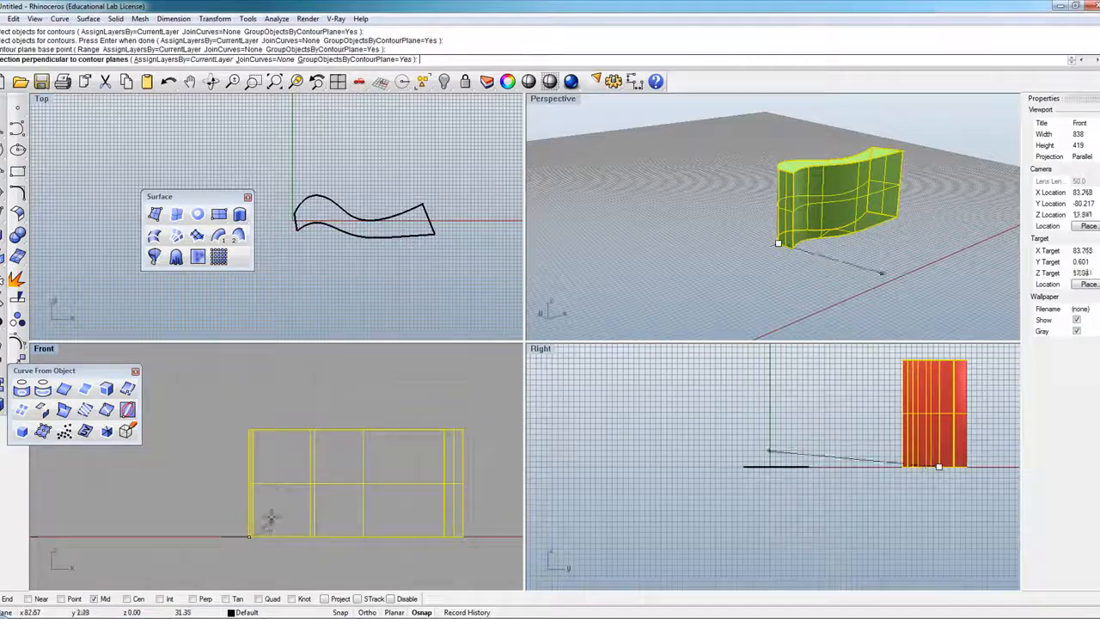
scroll(258, 417, up, 2)
scroll(257, 415, down, 5)
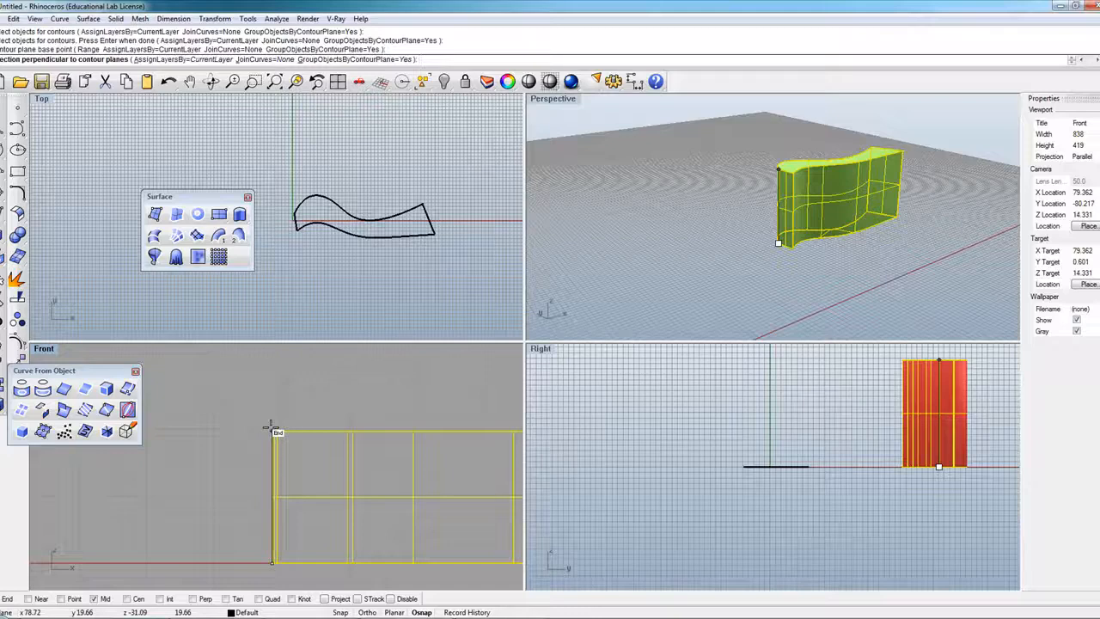
click(272, 429)
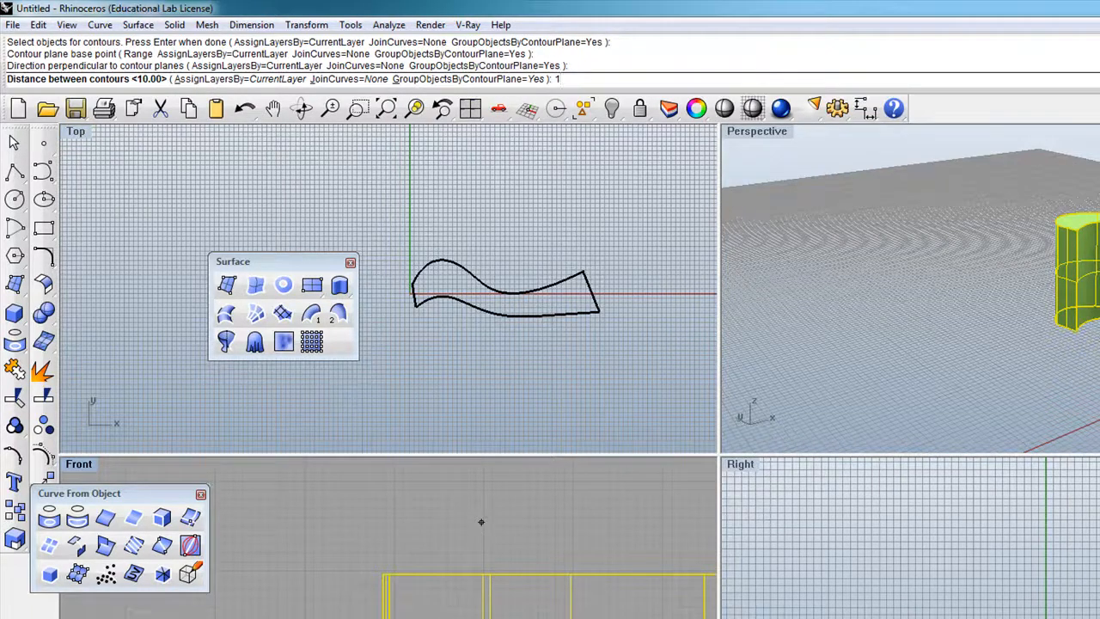
scroll(482, 522, down, 1)
key(Return)
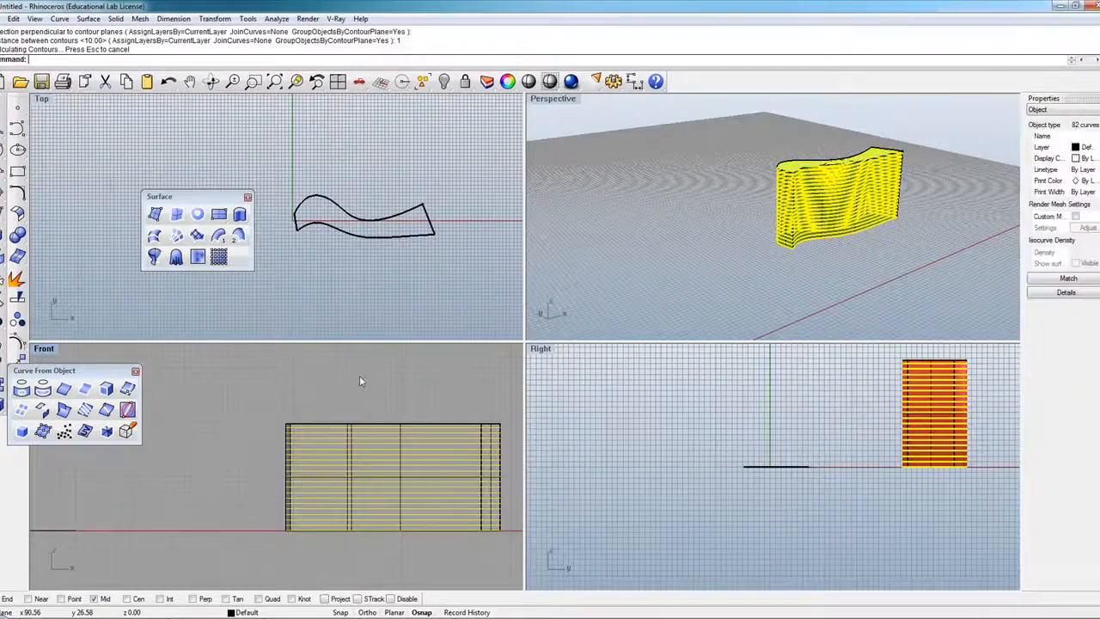
scroll(178, 424, down, 2)
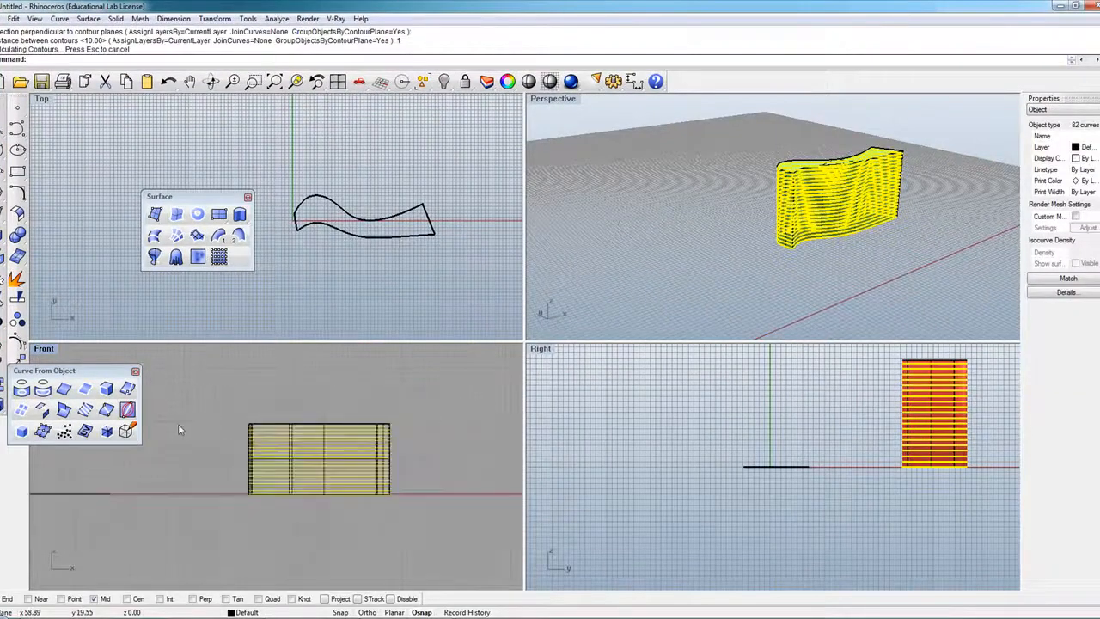
Move the contour curve stack to the left beside the wave solid.
drag(849, 222, 660, 250)
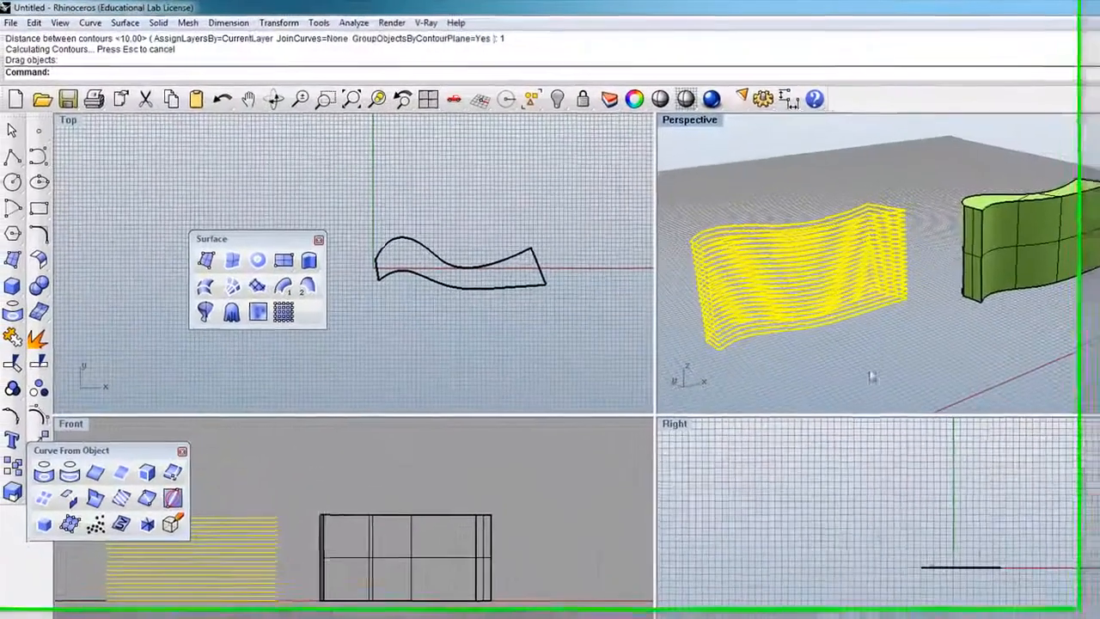
click(281, 101)
drag(773, 275, 875, 335)
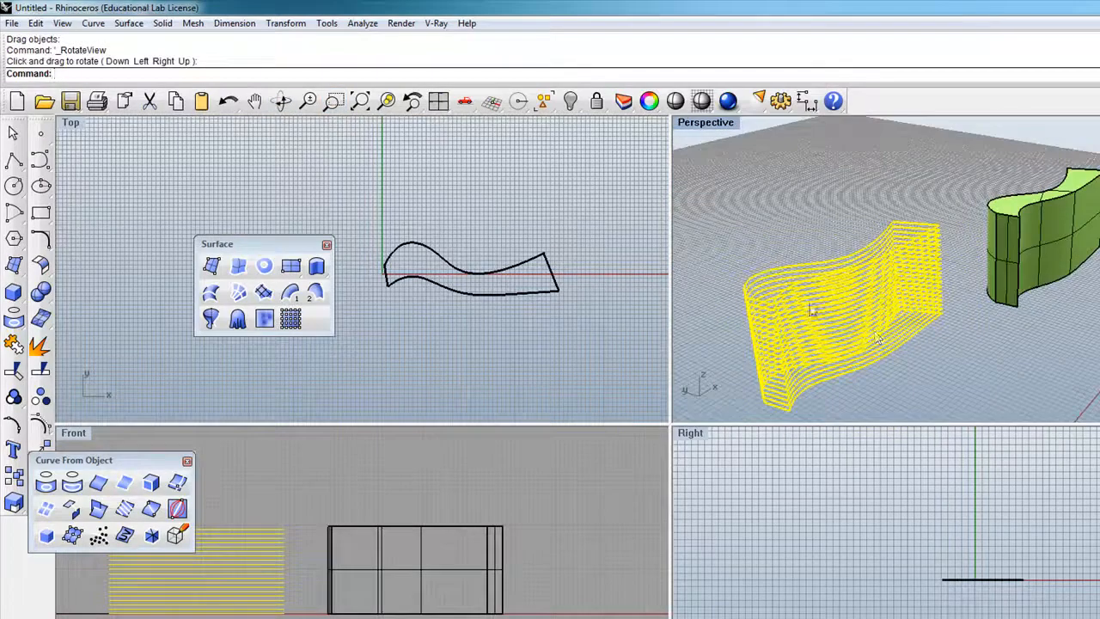
scroll(667, 348, down, 2)
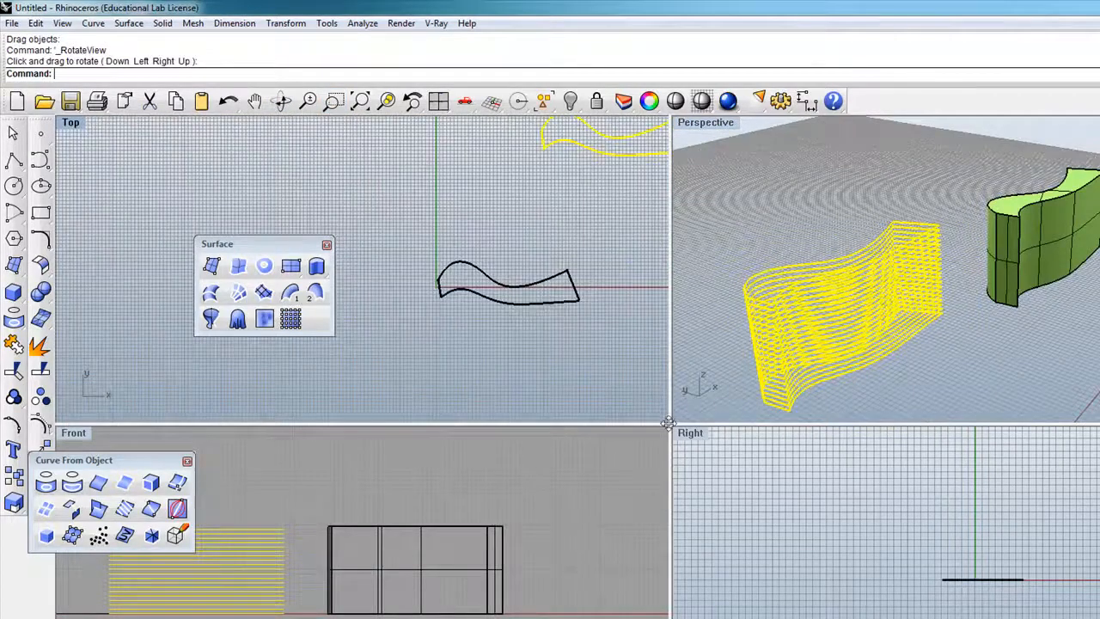
Enlarge the Perspective viewport and orbit to compare the curves with the solid.
drag(669, 422, 497, 487)
click(871, 425)
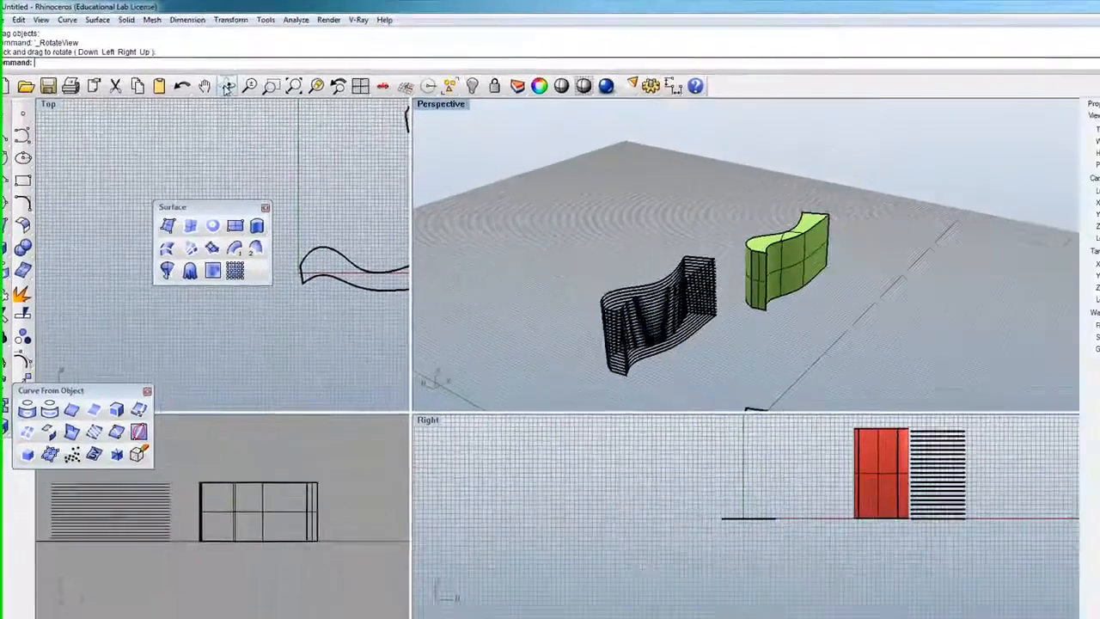
click(226, 87)
drag(602, 202, 387, 224)
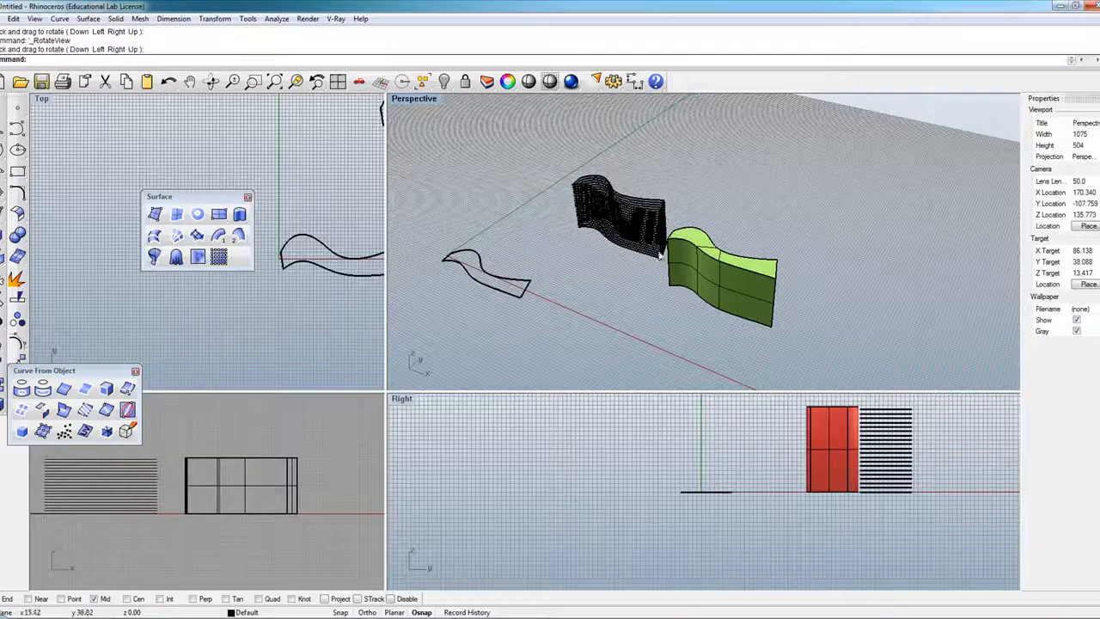
scroll(619, 212, up, 10)
scroll(737, 232, down, 5)
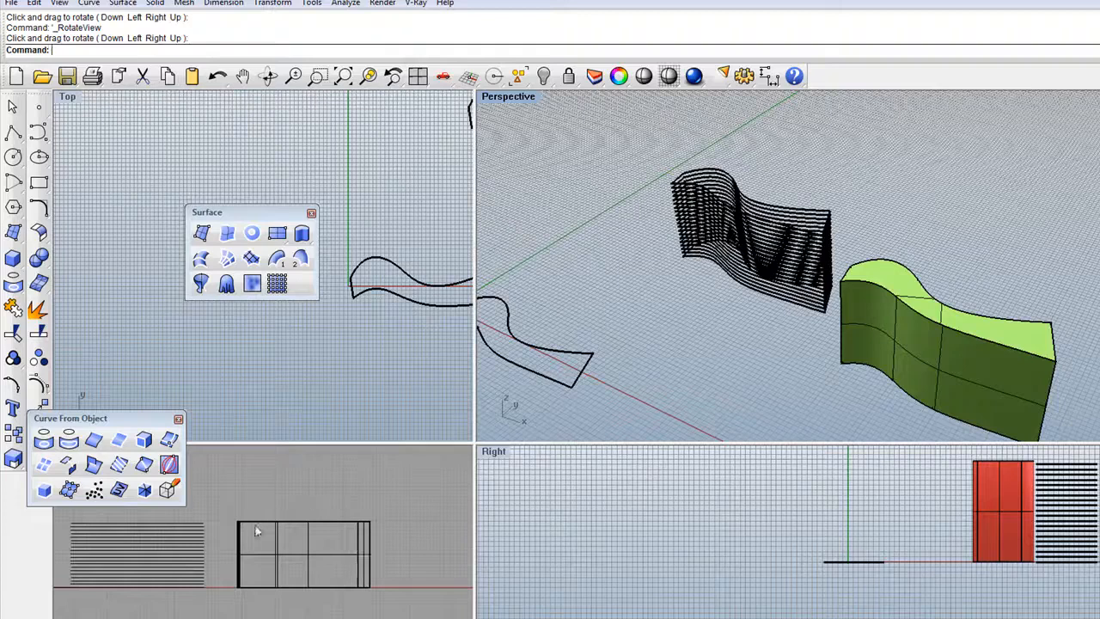
scroll(700, 262, down, 2)
click(860, 301)
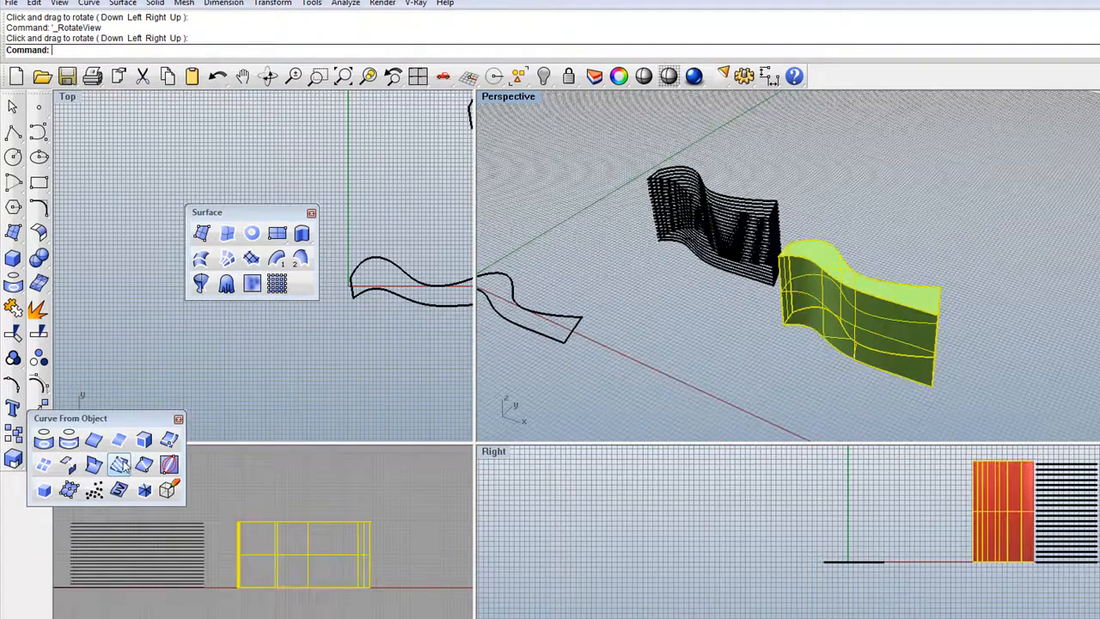
Contour the wave solid from a Front-view base point upward at 1.00 spacing, yielding 131 curves.
click(119, 465)
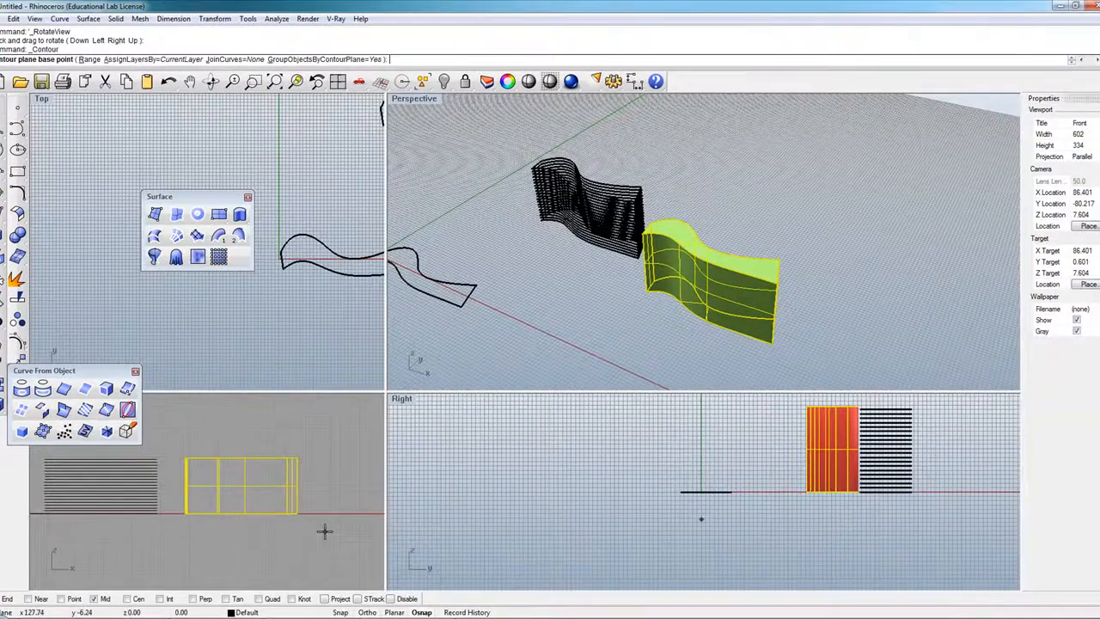
click(325, 531)
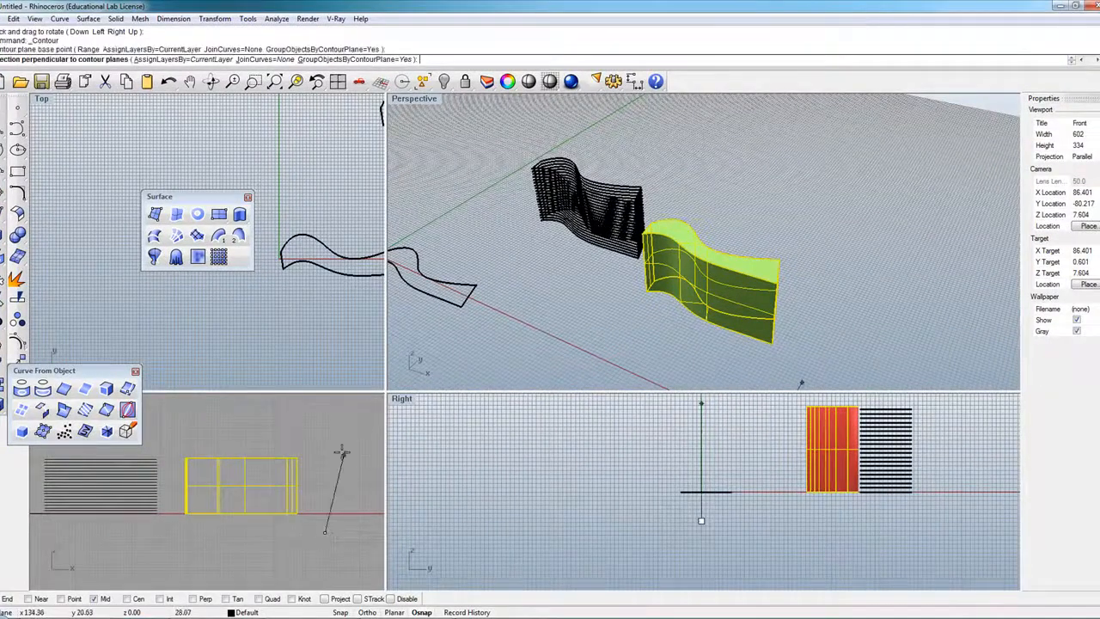
click(280, 422)
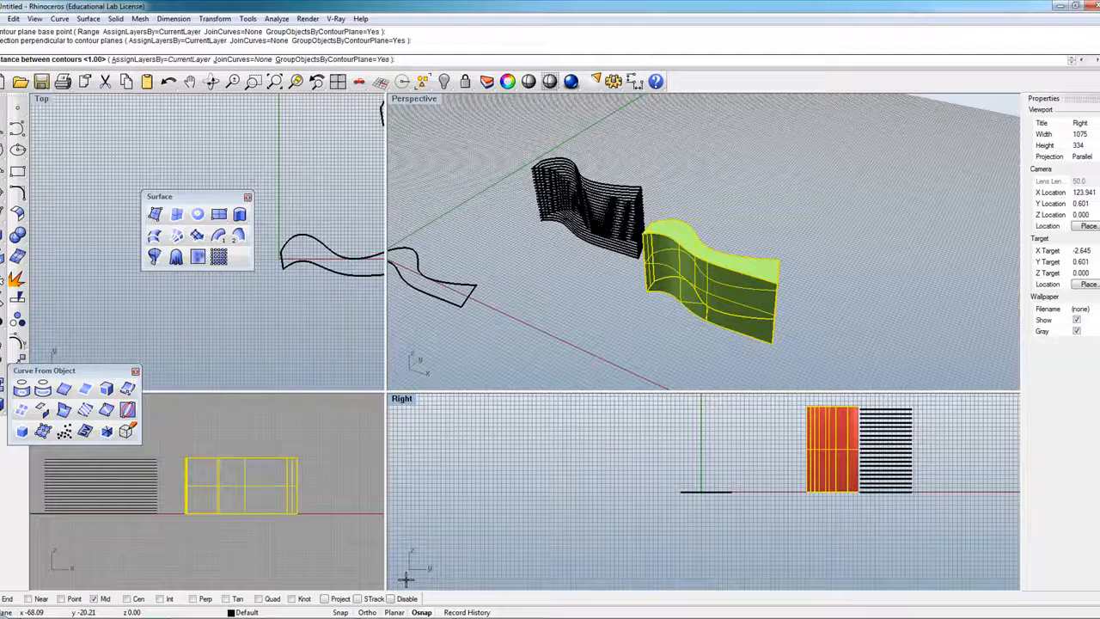
key(Return)
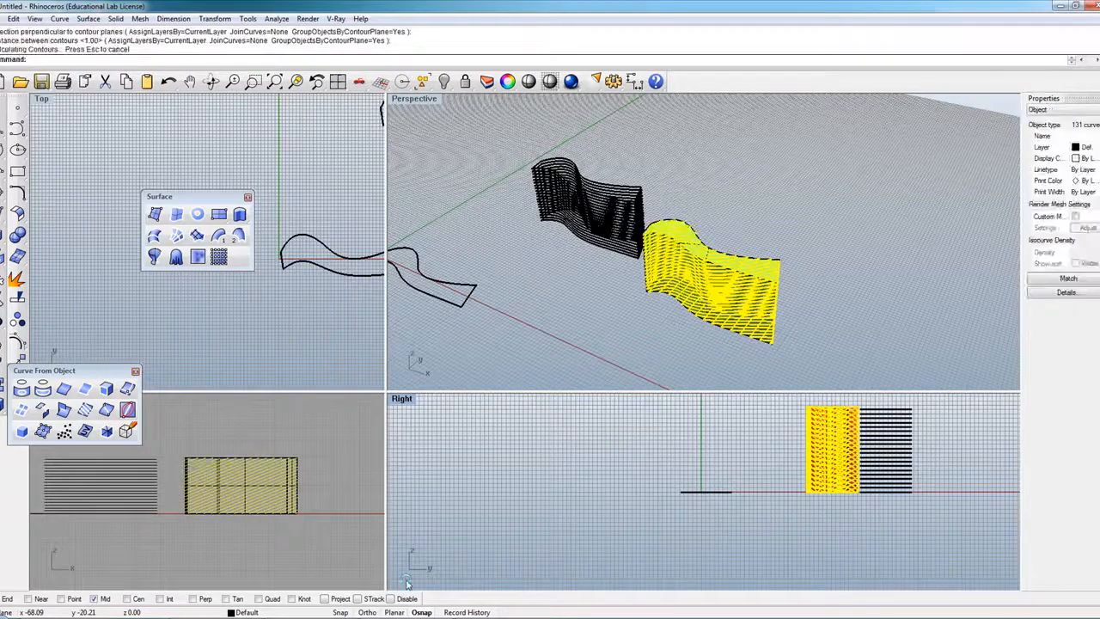
Move the new 131-curve contour stack off to the right.
drag(727, 297, 812, 253)
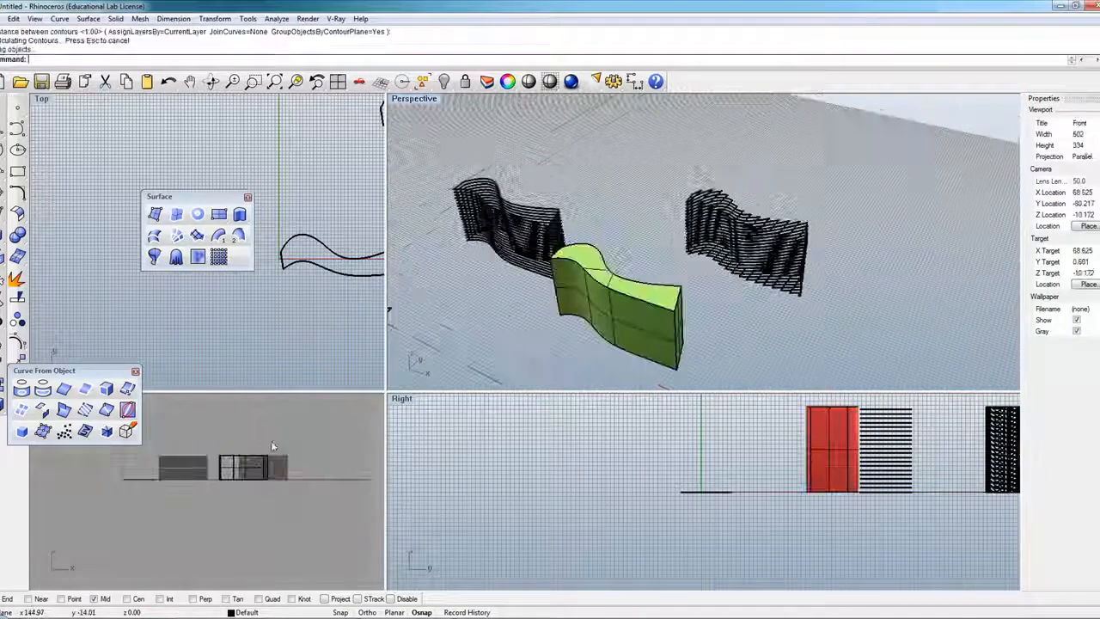
drag(273, 446, 269, 441)
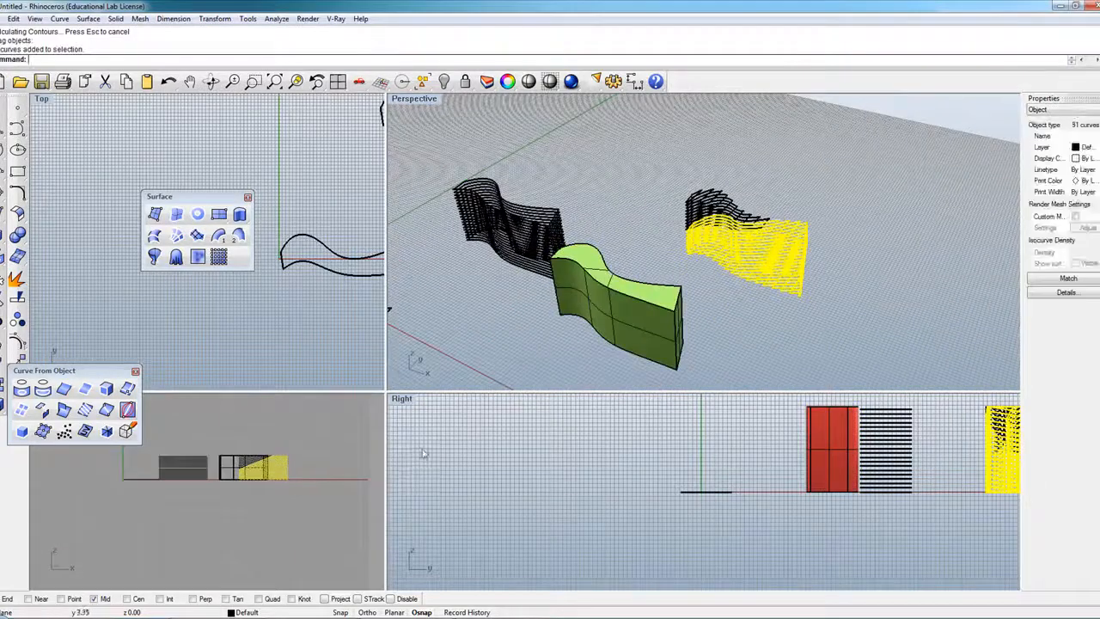
click(694, 180)
shift+drag(667, 163, 833, 305)
drag(768, 267, 890, 250)
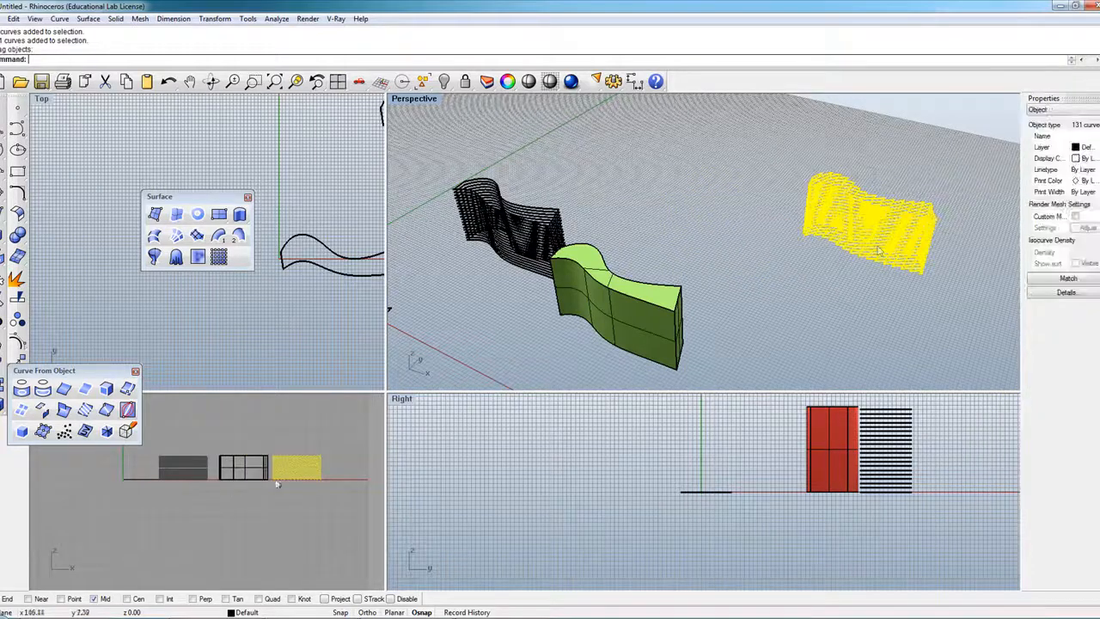
Drag the wave solid to the right of the contour sets.
scroll(255, 469, up, 2)
scroll(170, 458, down, 2)
drag(200, 469, 311, 467)
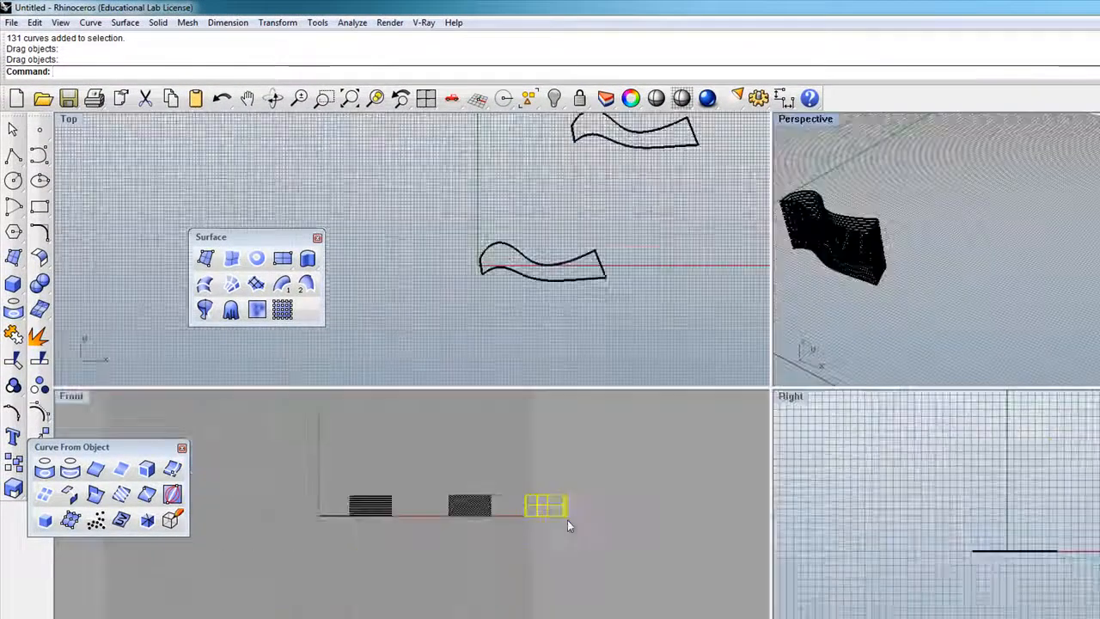
scroll(567, 520, down, 3)
scroll(559, 502, up, 5)
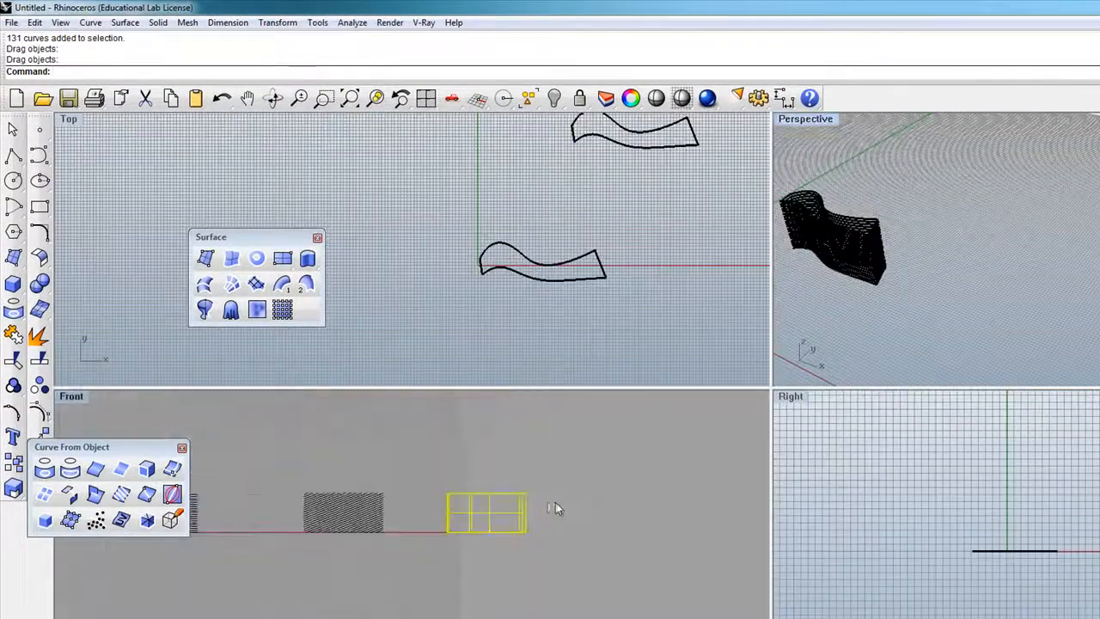
Add a trial linear dimension of the solid's height, then delete it.
click(227, 23)
click(259, 39)
click(528, 495)
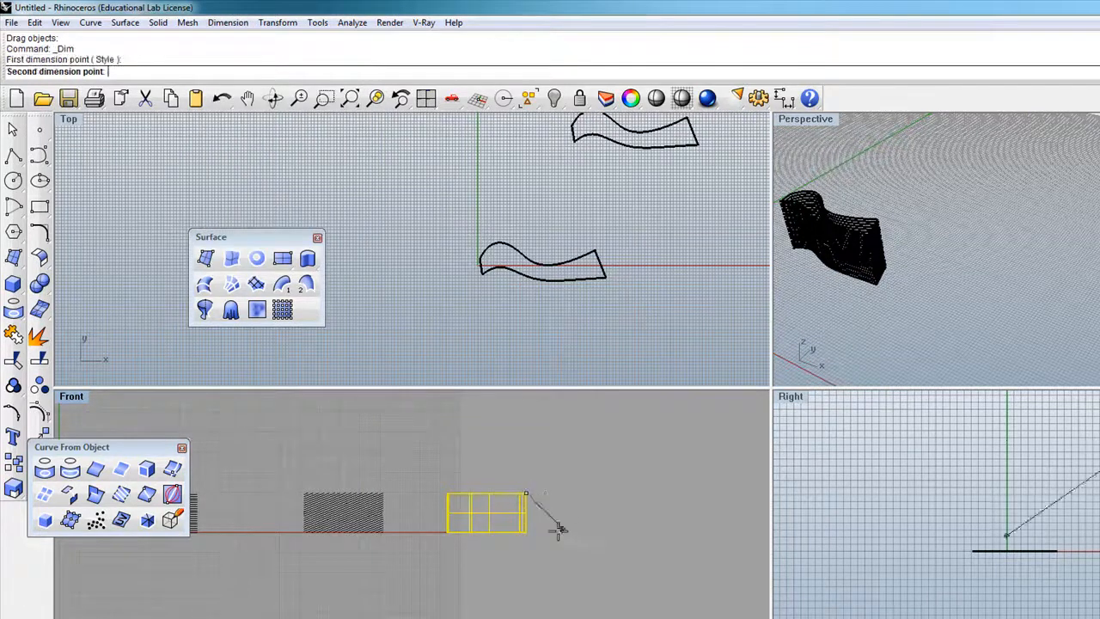
click(526, 532)
click(547, 520)
scroll(548, 520, up, 3)
scroll(547, 519, up, 2)
scroll(547, 518, down, 3)
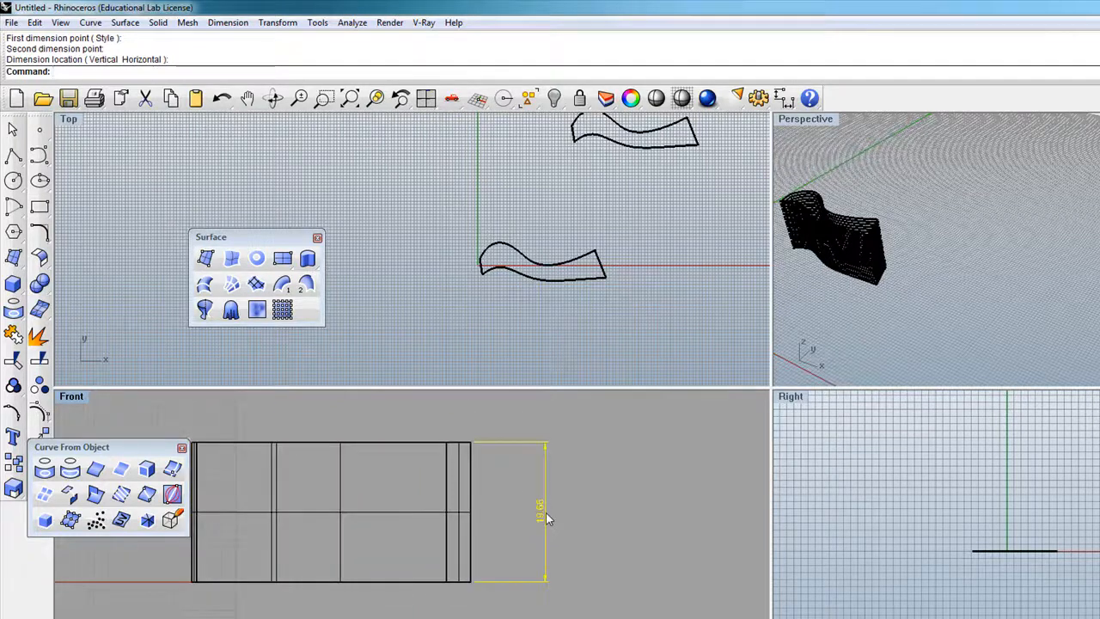
key(Delete)
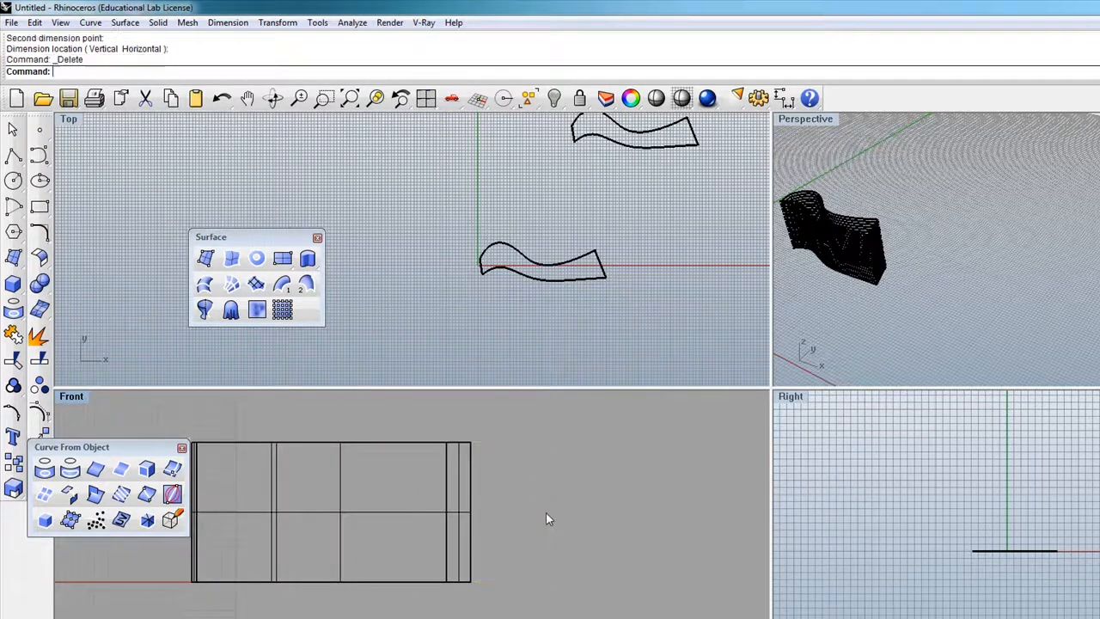
click(121, 495)
Contour the wave solid from its lower-right corner upward with 20-unit spacing.
scroll(595, 551, down, 1)
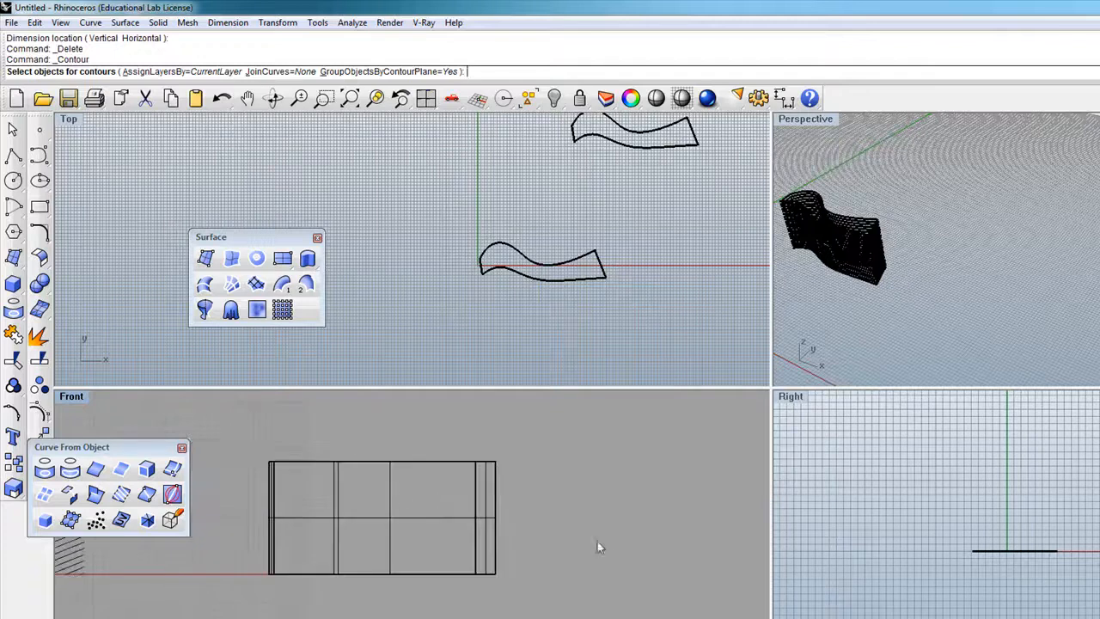
click(387, 510)
key(Return)
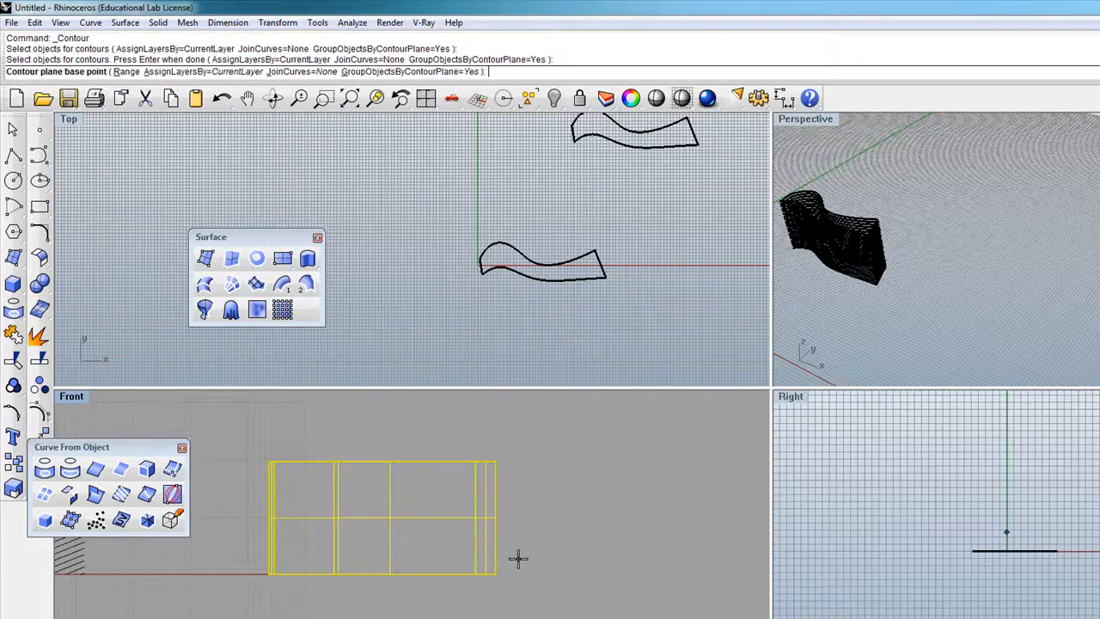
click(499, 573)
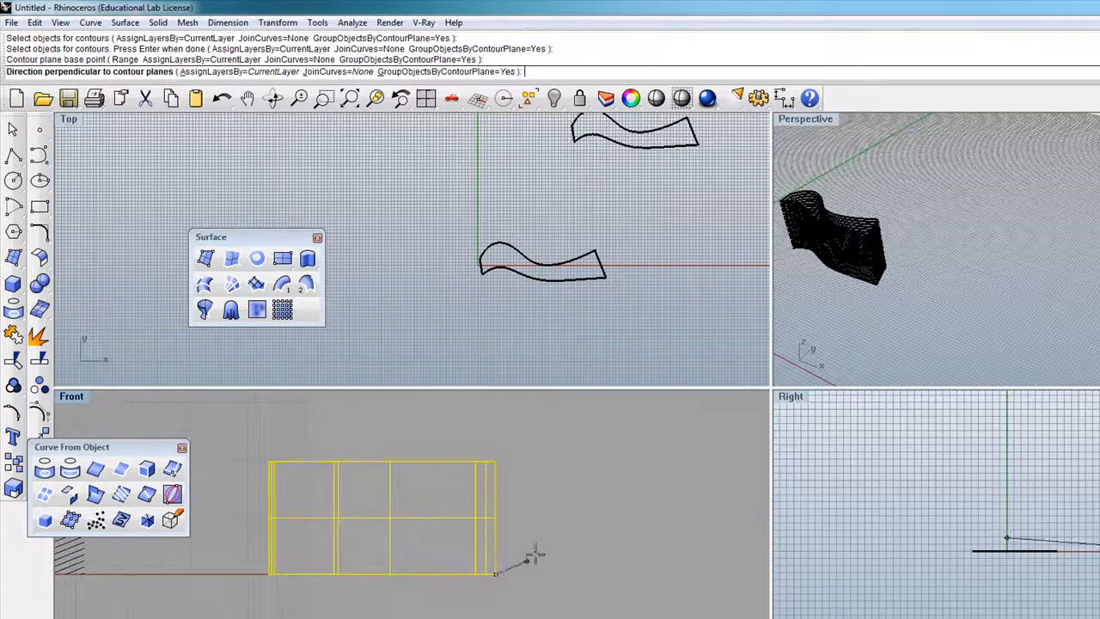
click(503, 460)
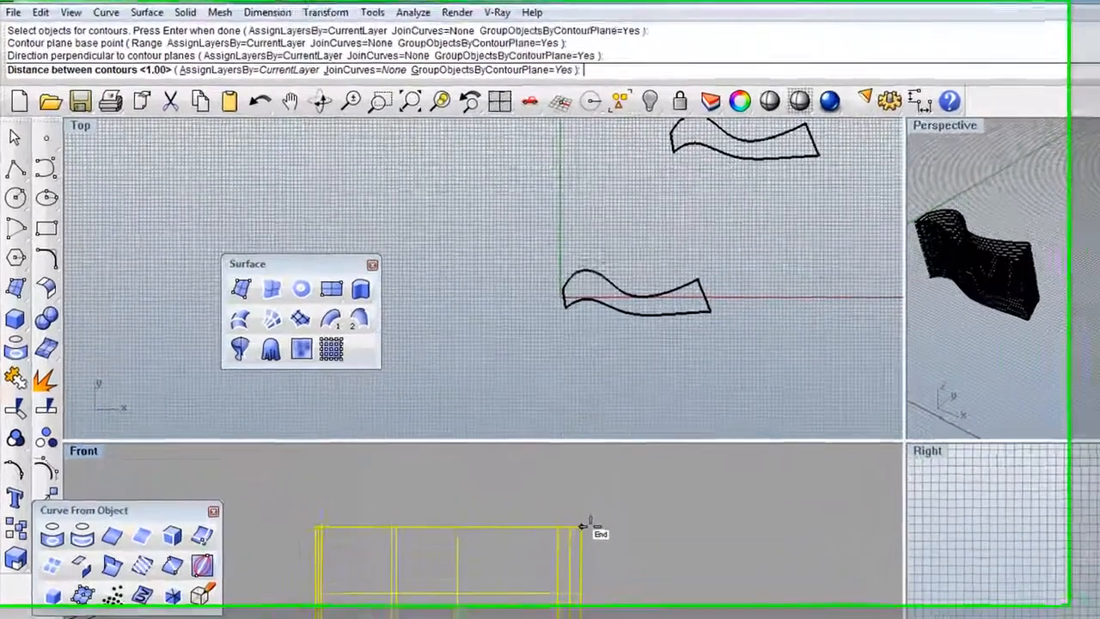
text(20)
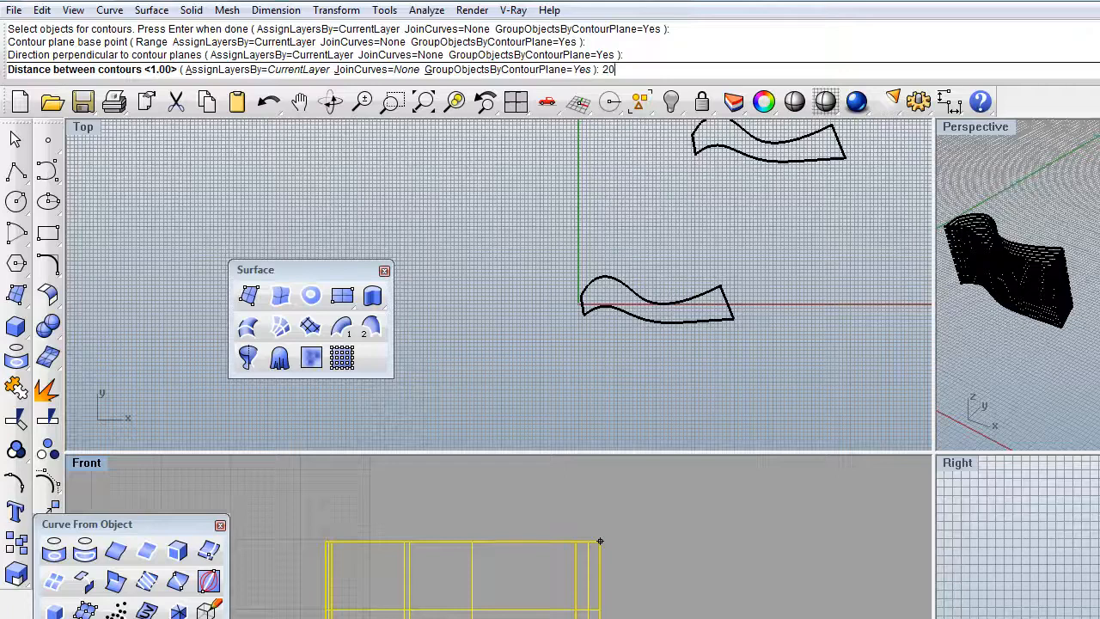
key(Return)
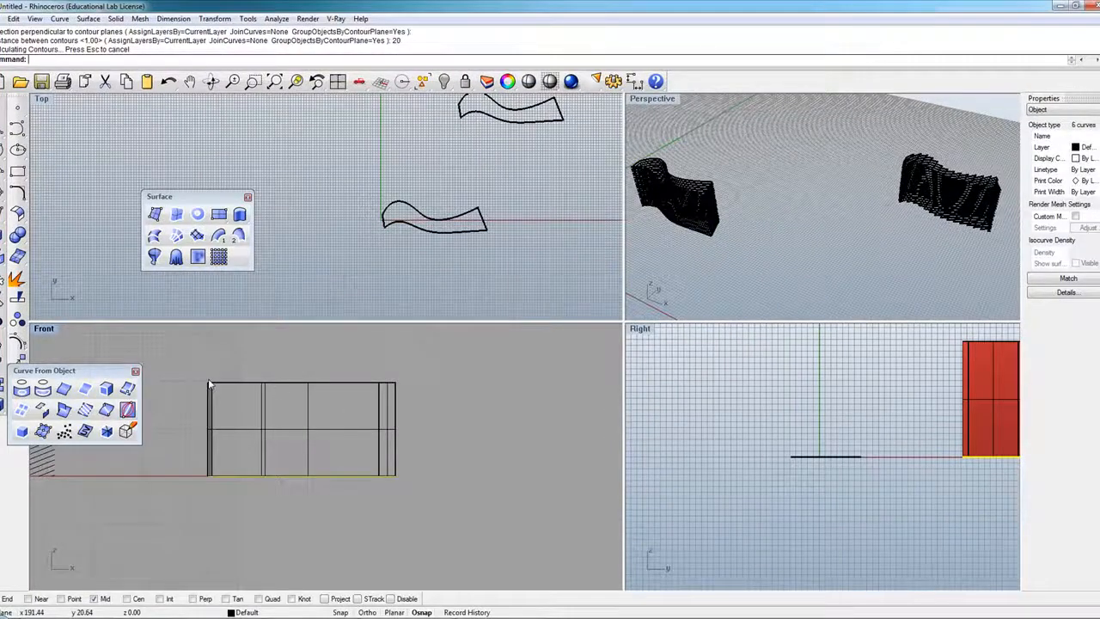
Move the six new contour curves upward and select the wave solid in Front.
drag(298, 476, 300, 376)
scroll(469, 468, down, 4)
scroll(409, 471, down, 2)
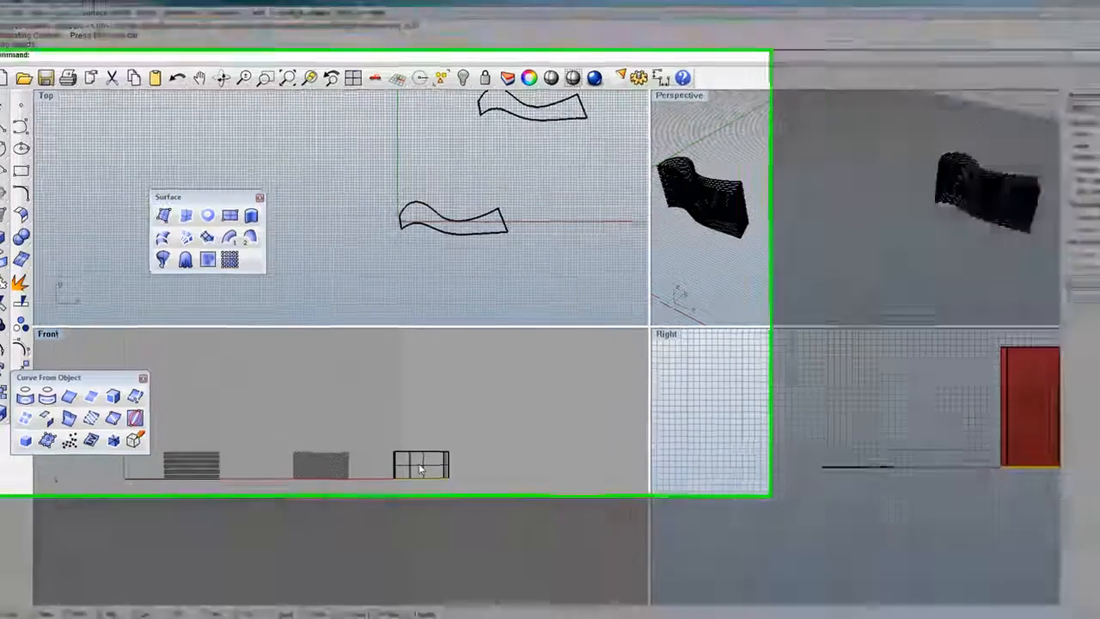
scroll(403, 460, up, 4)
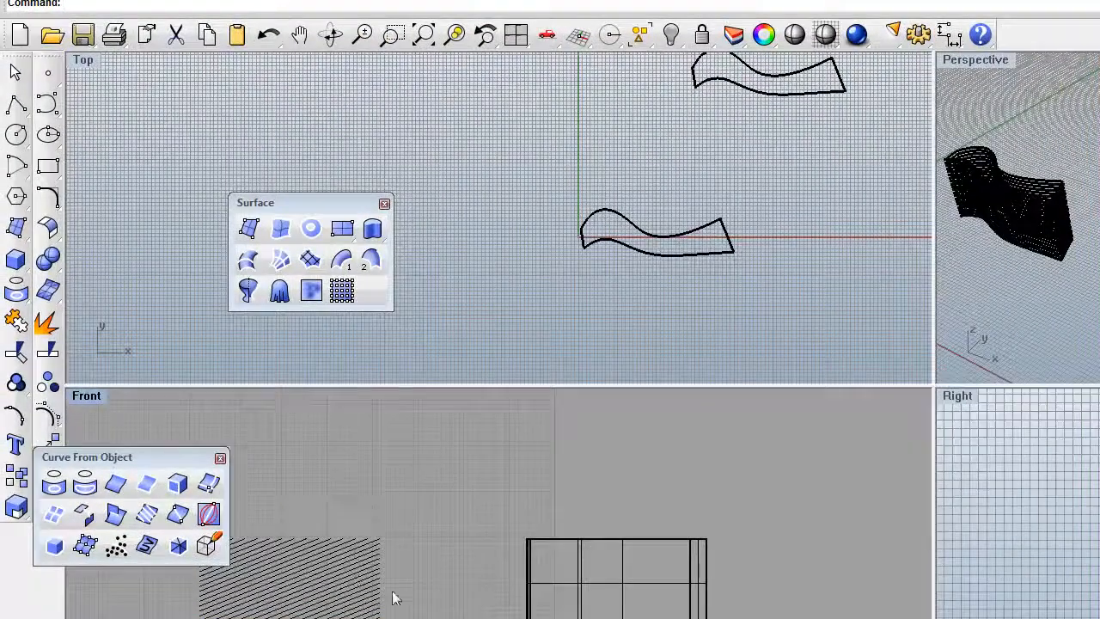
scroll(424, 575, down, 4)
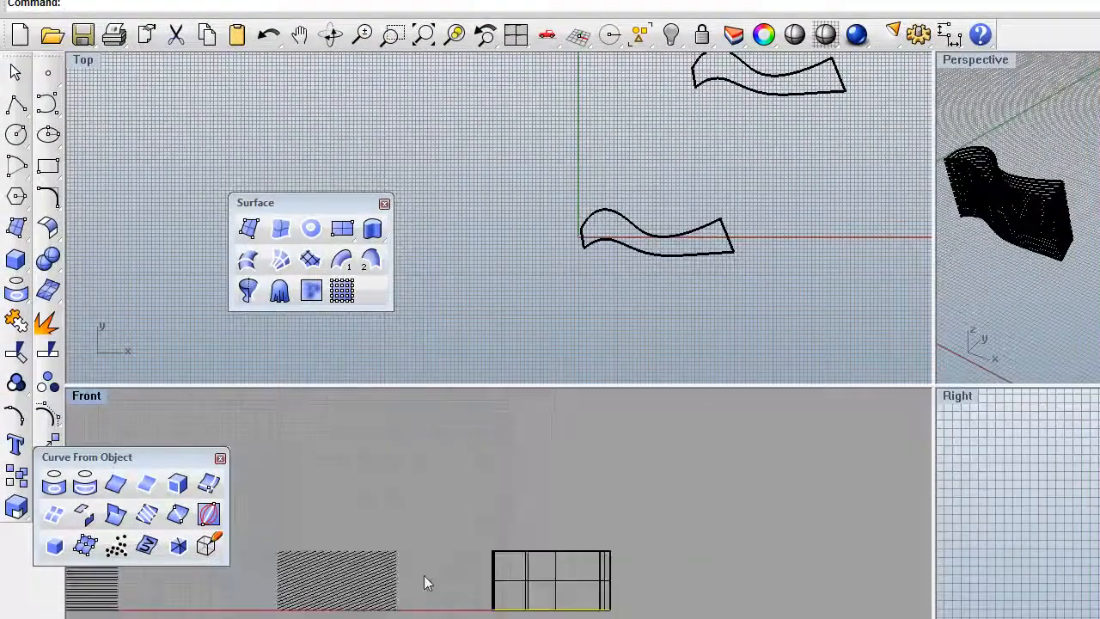
click(526, 587)
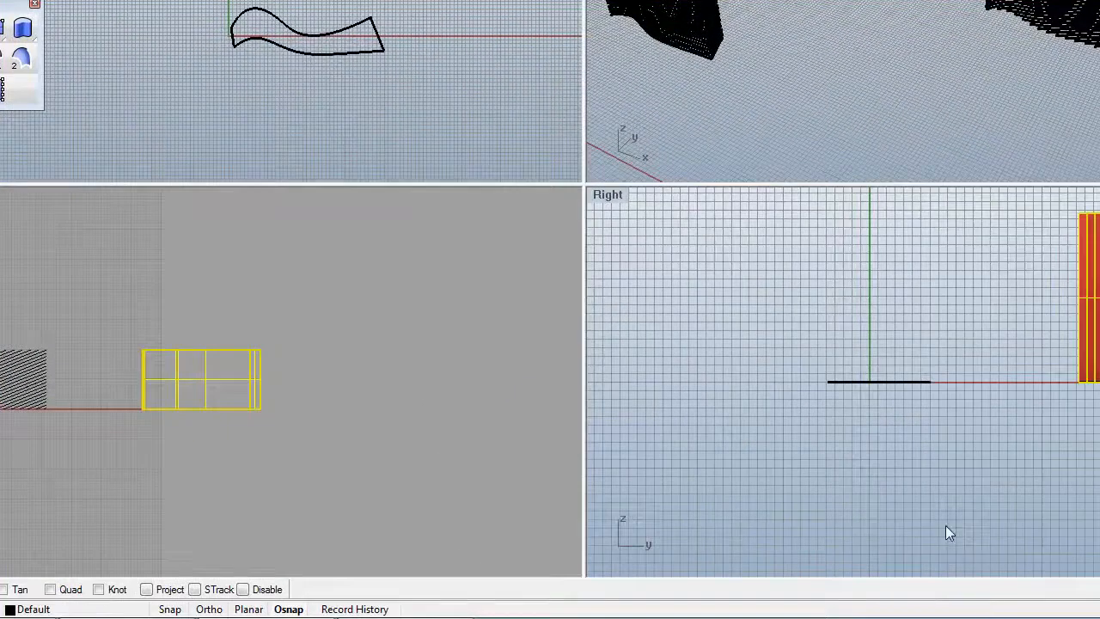